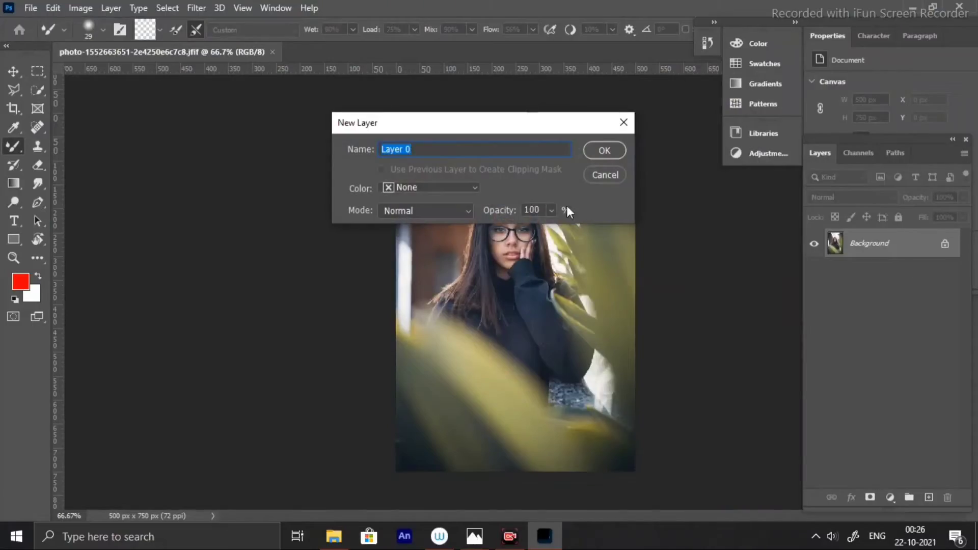
Step: Convert the locked Background into an editable layer named Layer 0 with Normal mode and 100% opacity
left_click(618, 155)
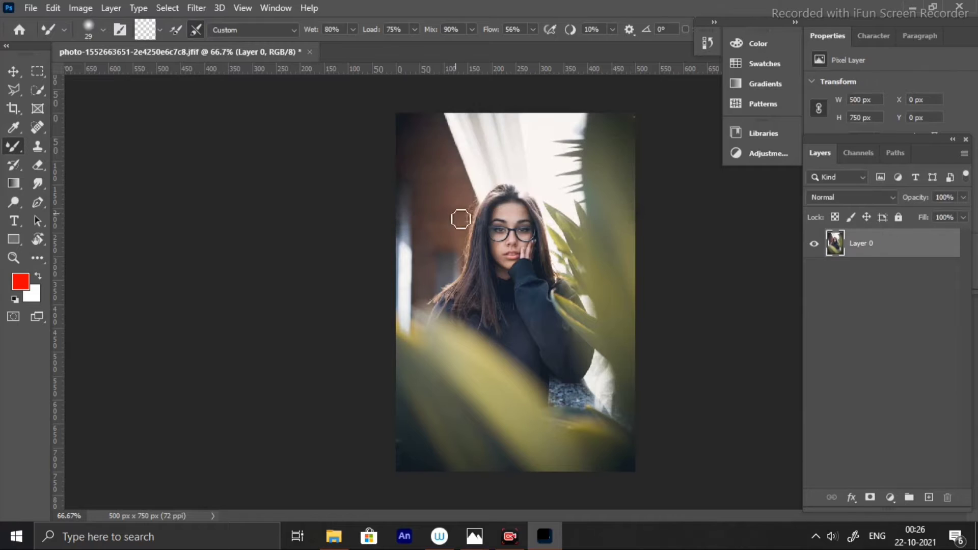
Step: Examine the woman's face and the surrounding leaves up close, and the portrait as a whole
scroll(457, 214, "up", 3)
scroll(456, 214, "down", 3)
scroll(455, 212, "up", 1)
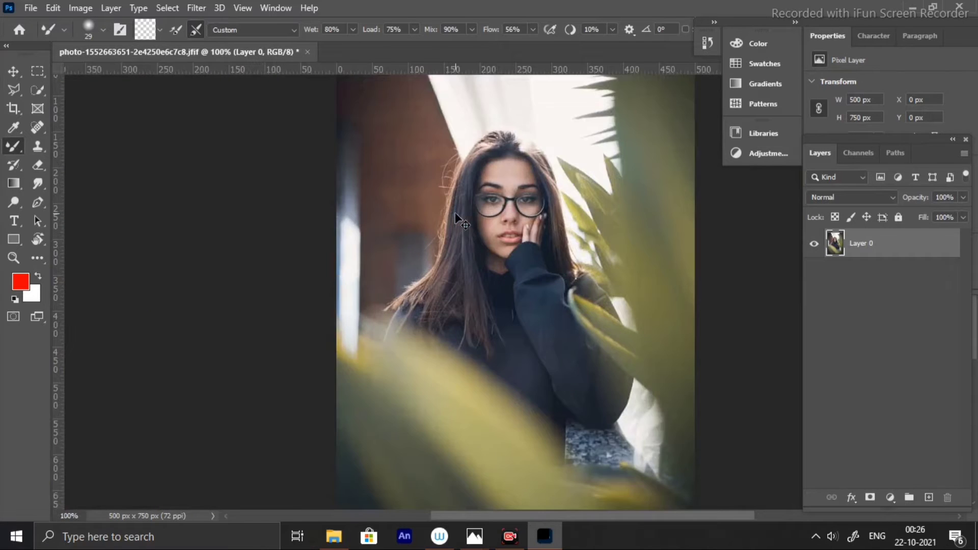
scroll(454, 212, "down", 1)
scroll(455, 212, "up", 2)
scroll(454, 213, "down", 3)
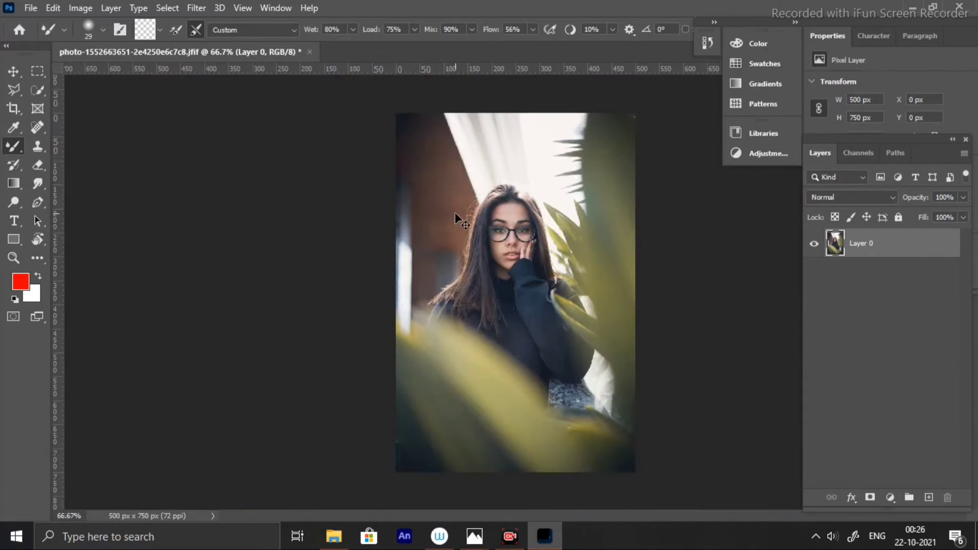
scroll(454, 213, "up", 2)
scroll(455, 213, "down", 3)
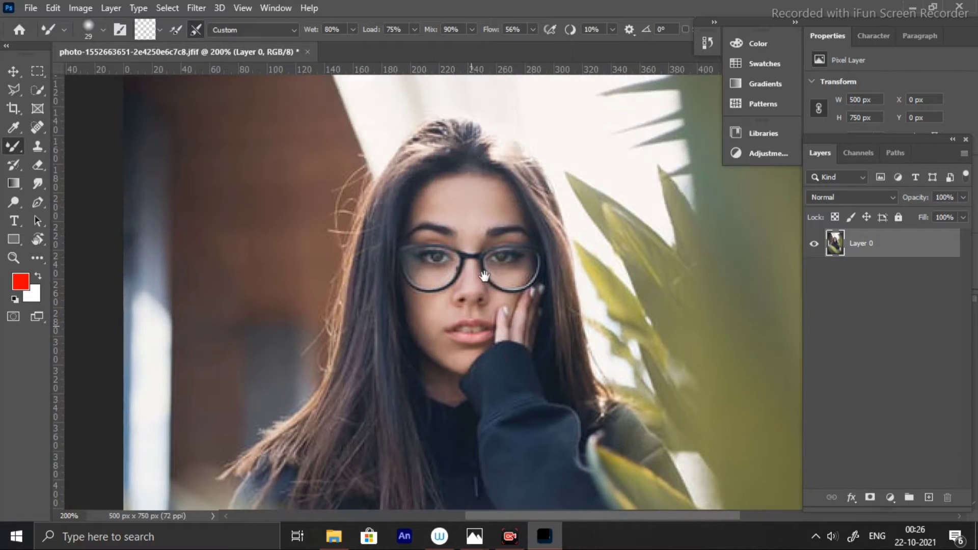
scroll(438, 255, "down", 2)
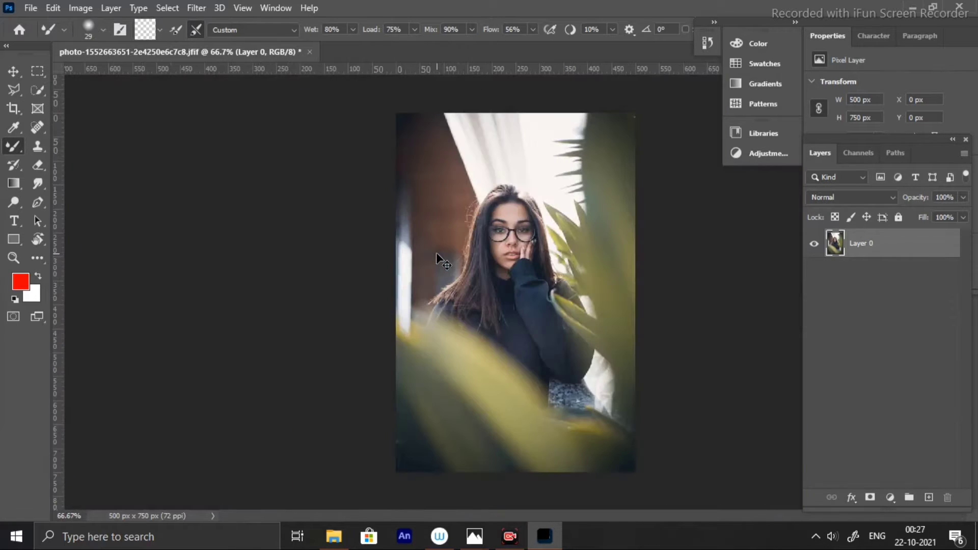
Step: Duplicate Layer 0 and open the Camera Raw Filter on the copy
left_click_drag(909, 250, 928, 497)
left_click(196, 8)
left_click(238, 95)
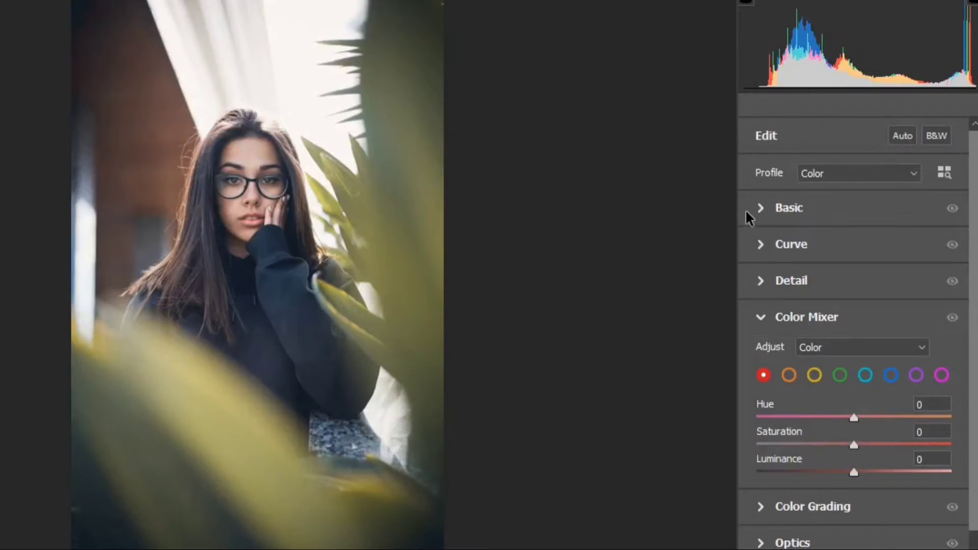
Step: In the Basic adjustments, lower Exposure to -0.60 and Highlights to -100
left_click(764, 211)
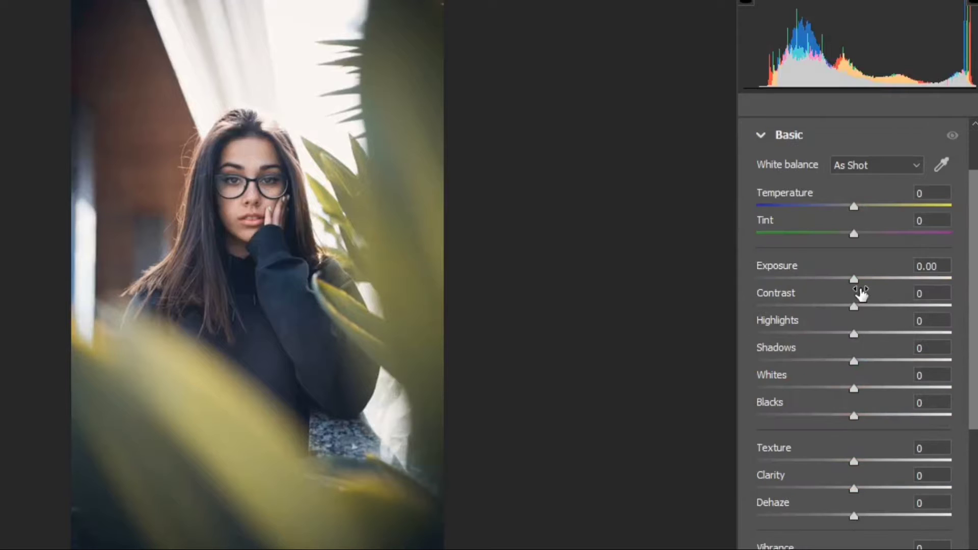
left_click_drag(847, 279, 841, 279)
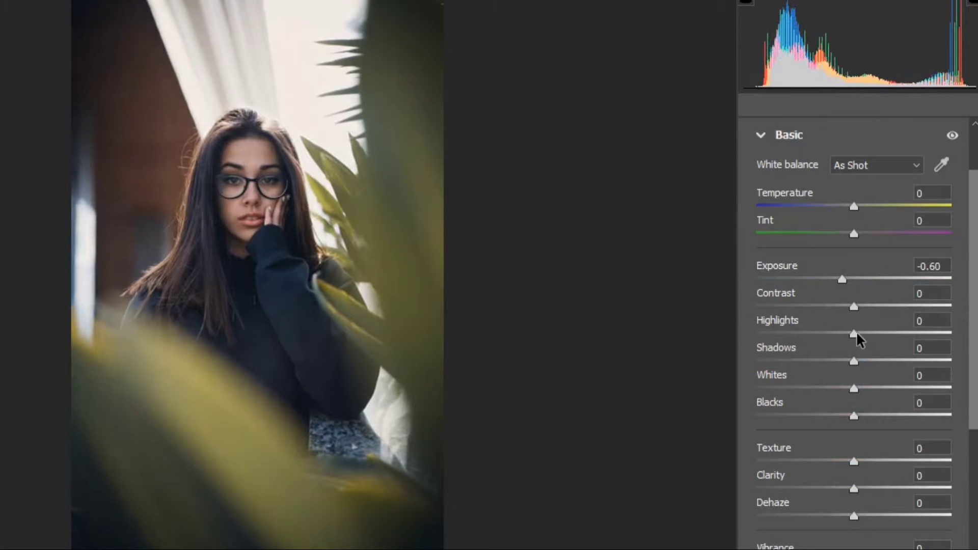
left_click_drag(857, 334, 730, 363)
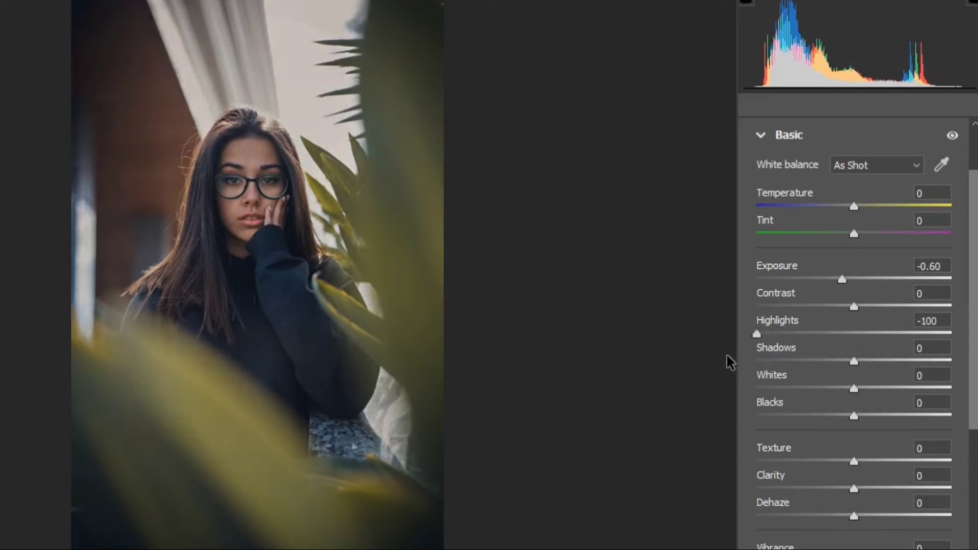
Step: Set Temperature to +4, Tint to +25 and Whites to +36 in the Basic adjustments
left_click_drag(854, 206, 879, 240)
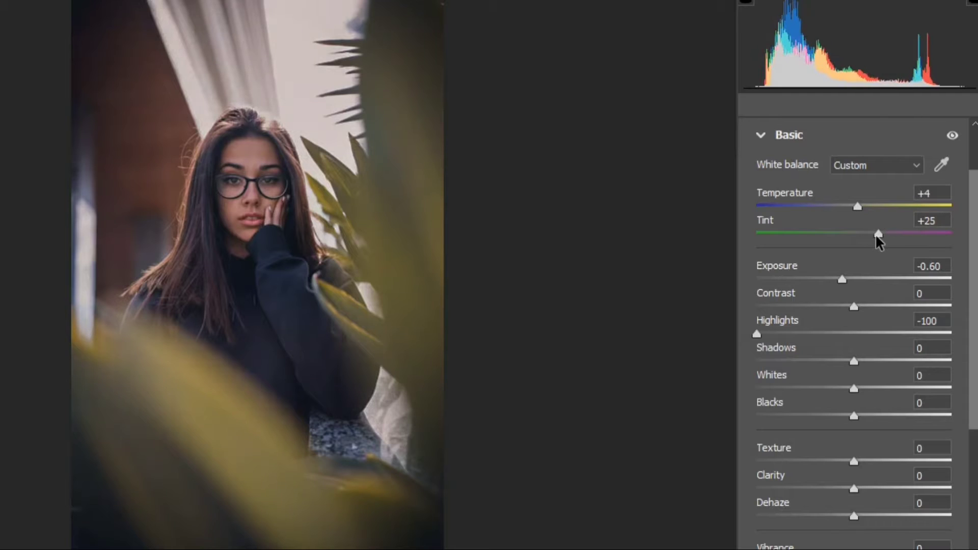
scroll(864, 428, "down", 2)
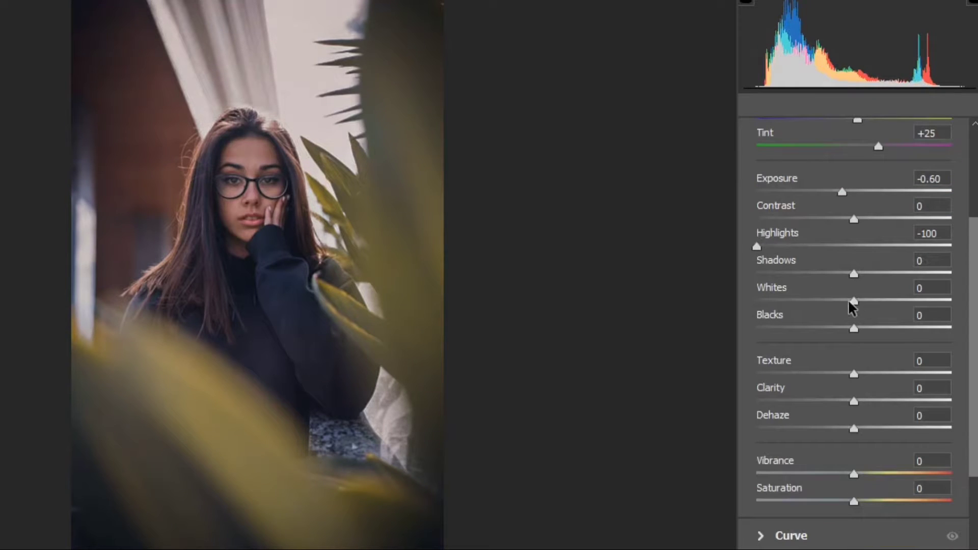
left_click_drag(853, 303, 888, 317)
Step: In the Color Mixer, adjust the green hue and set the yellows to Hue +90 and Saturation +100
scroll(845, 334, "down", 5)
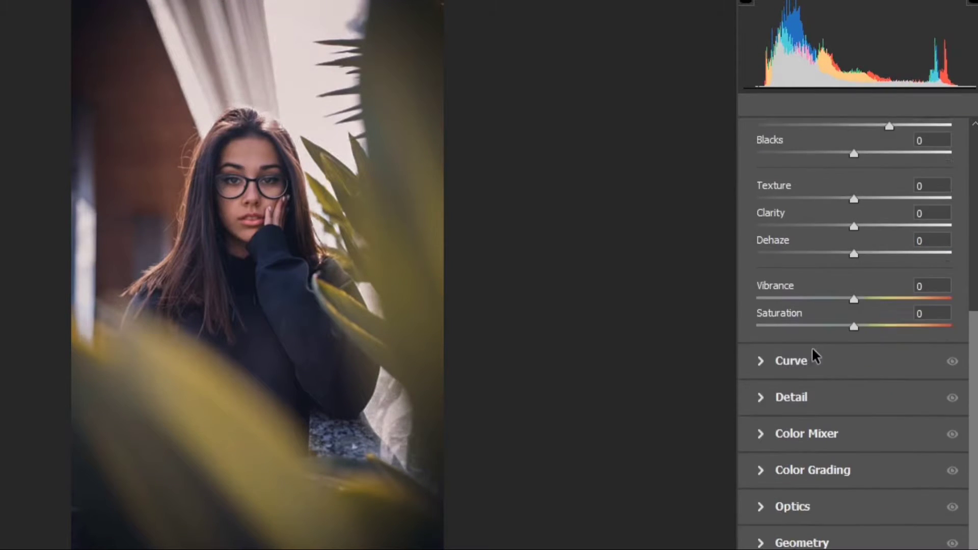
left_click(757, 402)
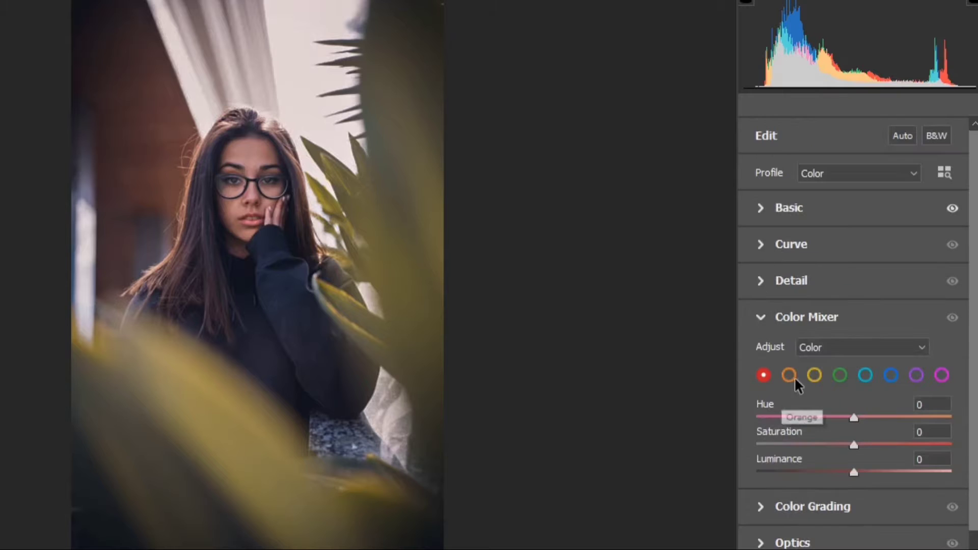
left_click(839, 375)
left_click_drag(854, 429, 727, 410)
left_click(813, 384)
left_click(940, 421)
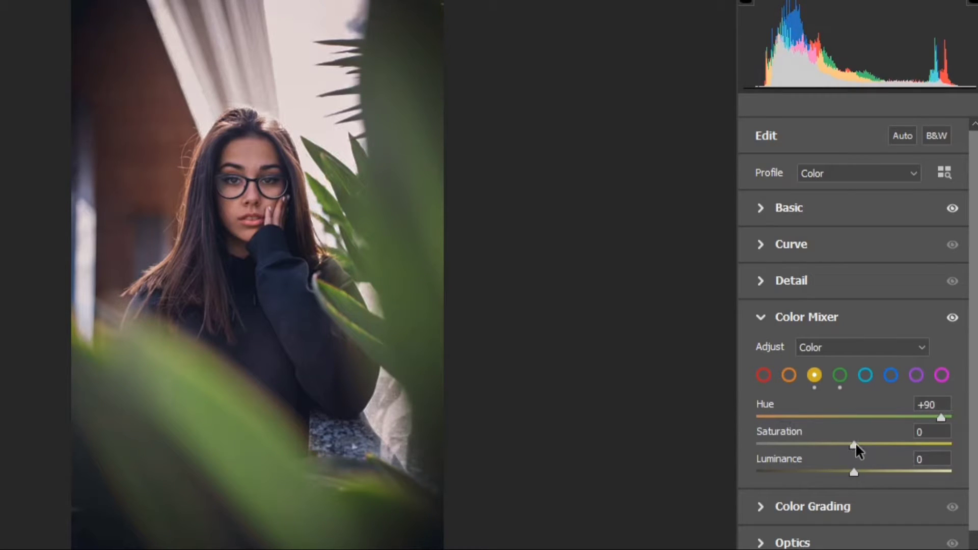
left_click_drag(855, 446, 970, 448)
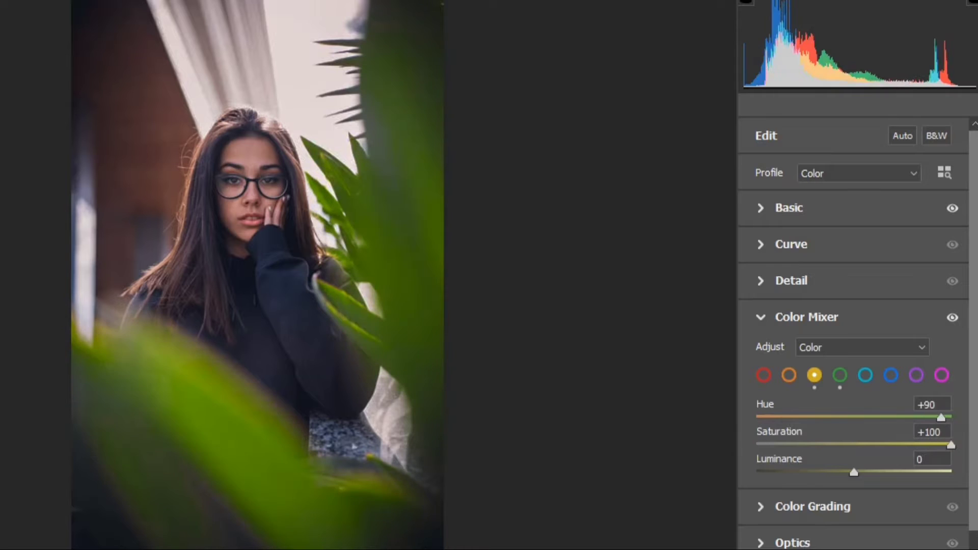
Step: Set the greens' Hue to -100, and the yellows' Hue to +100 and Luminance to +22
left_click(840, 376)
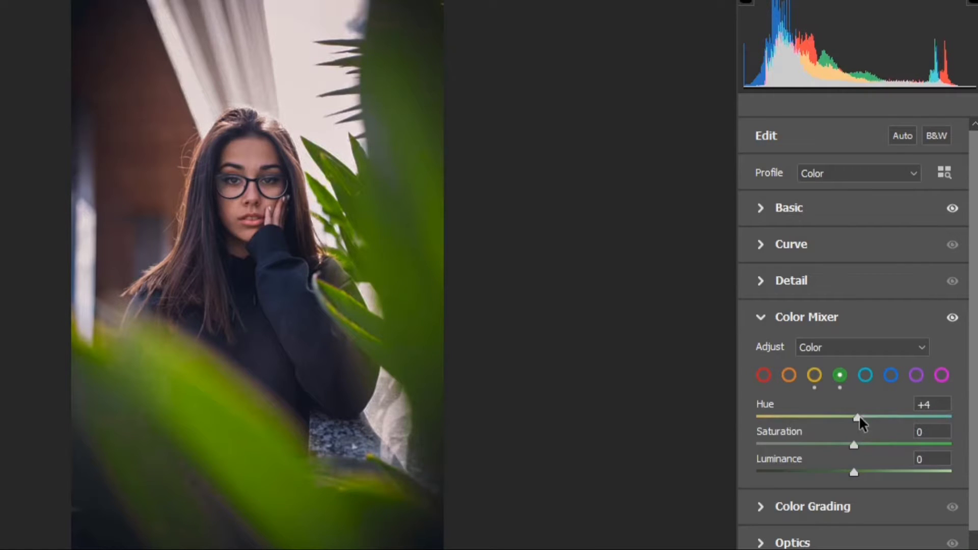
left_click_drag(858, 416, 725, 424)
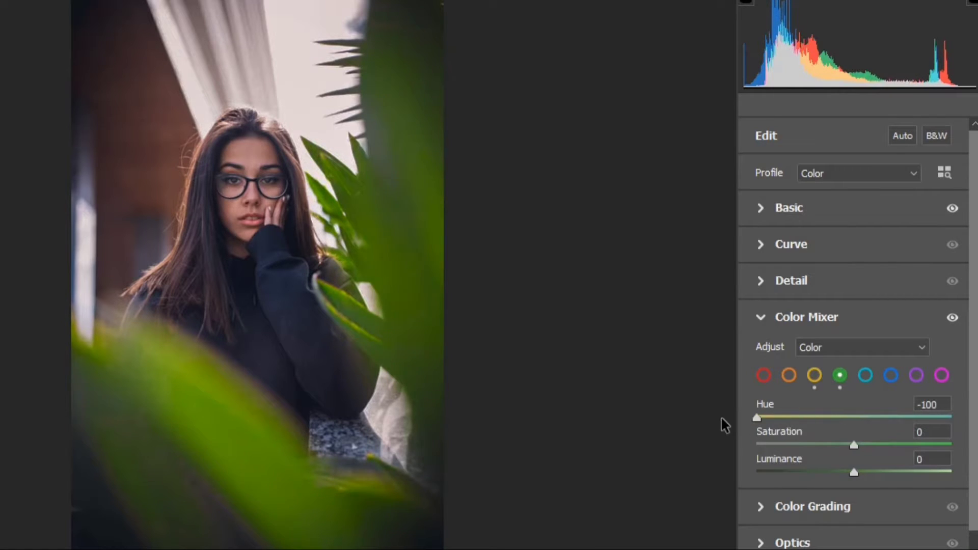
left_click(815, 375)
left_click_drag(854, 417, 965, 455)
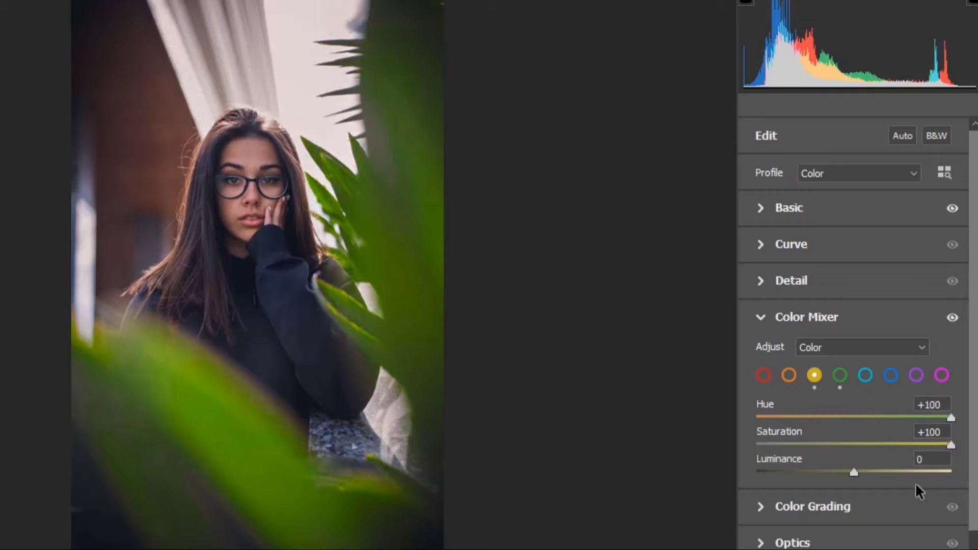
left_click_drag(853, 471, 875, 472)
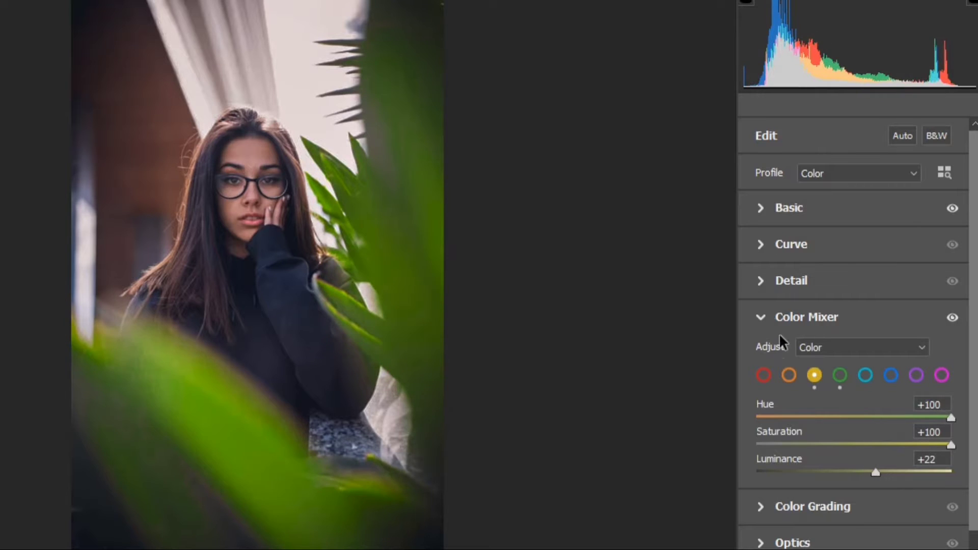
Step: Raise Sharpening slightly in the Detail adjustments
scroll(846, 434, "down", 2)
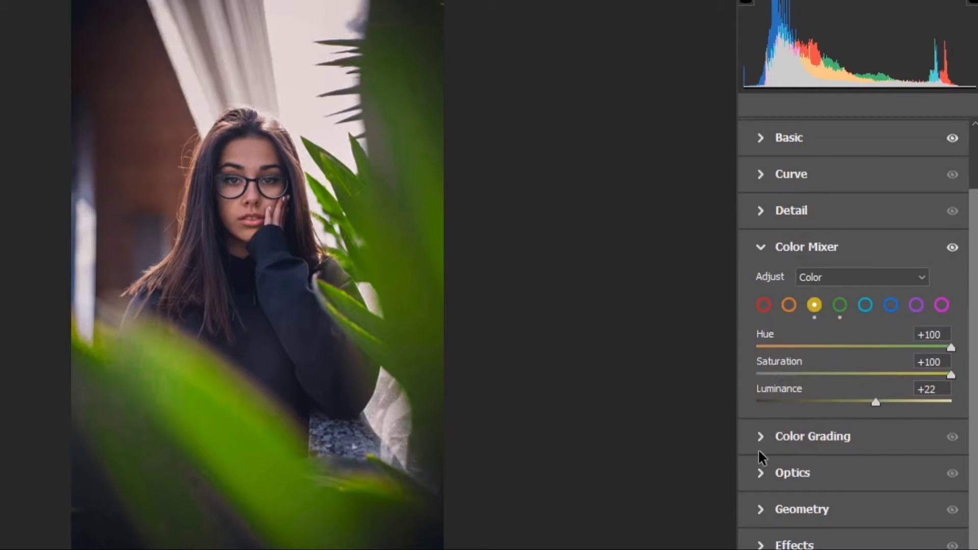
left_click(762, 474)
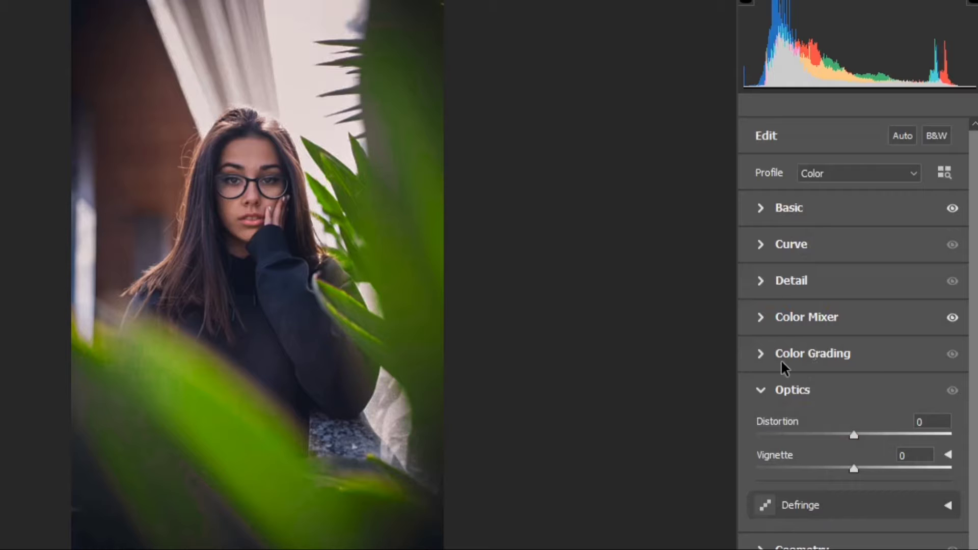
left_click(764, 280)
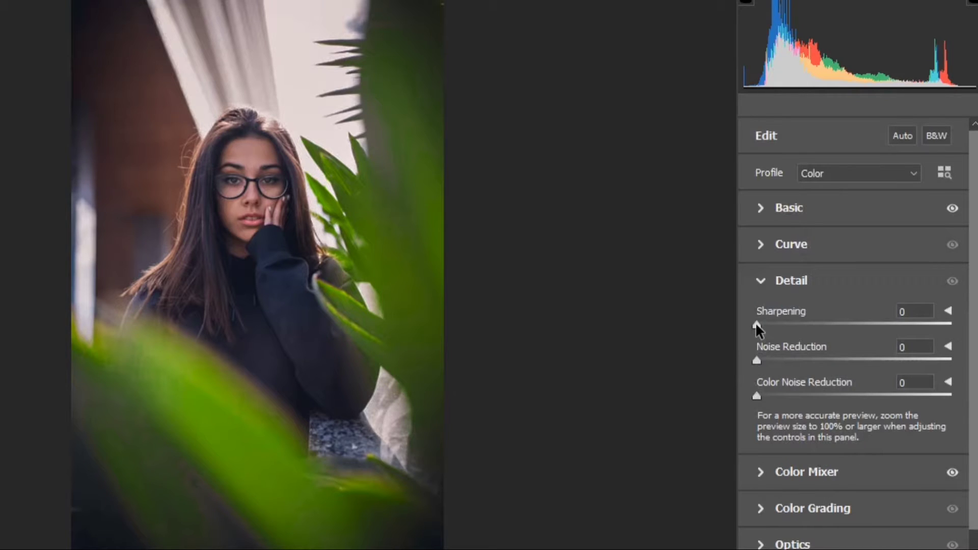
left_click_drag(758, 328, 775, 341)
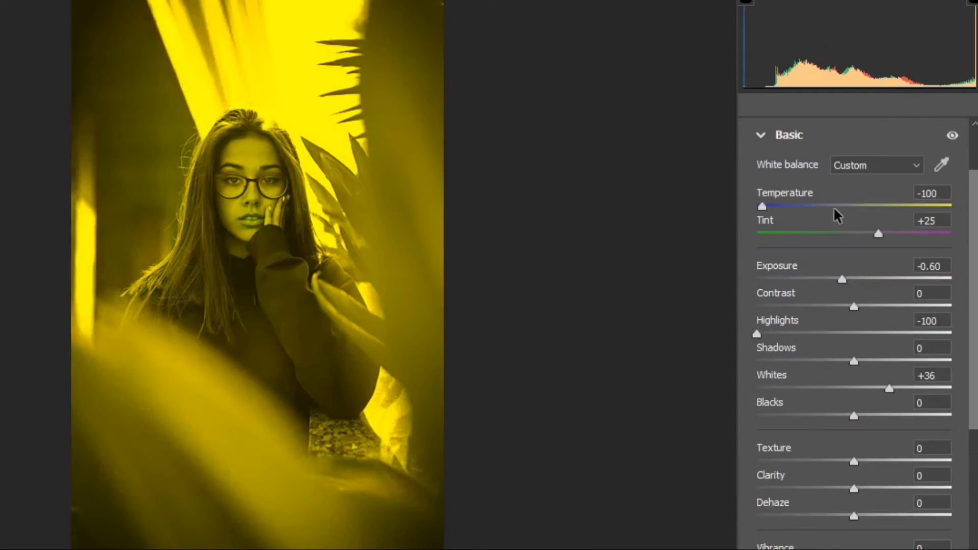
Step: Set Temperature to +2 and raise Shadows to +18 in the Basic adjustments
mouse_move(838, 217)
left_mouse_down()
mouse_move(863, 212)
mouse_move(842, 217)
mouse_move(879, 223)
mouse_move(853, 228)
left_mouse_up()
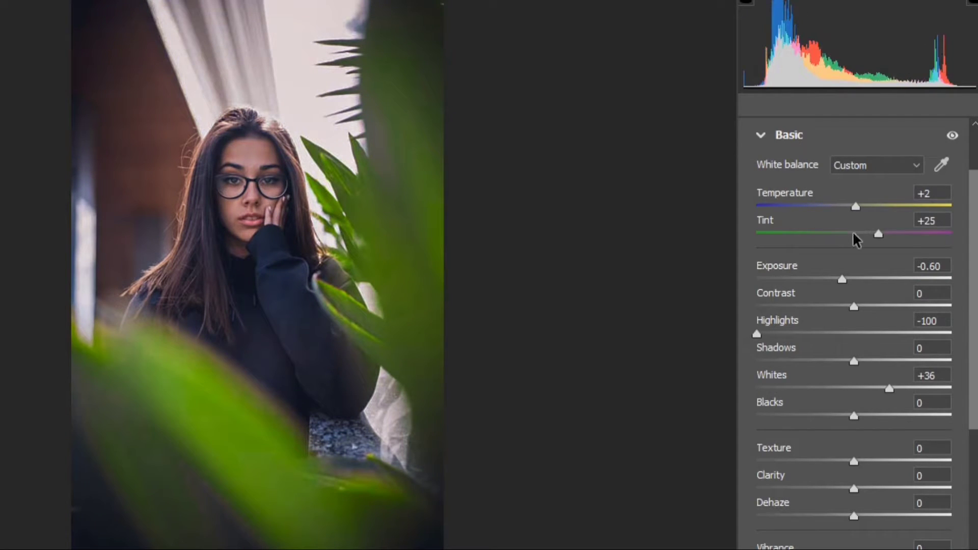
scroll(836, 357, "down", 3)
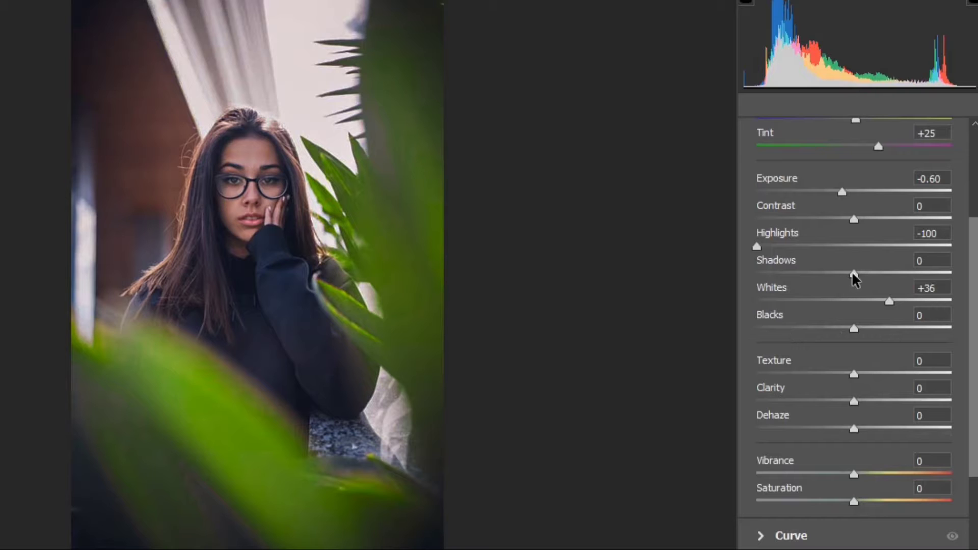
mouse_move(855, 278)
left_mouse_down()
mouse_move(885, 278)
mouse_move(871, 276)
left_mouse_up()
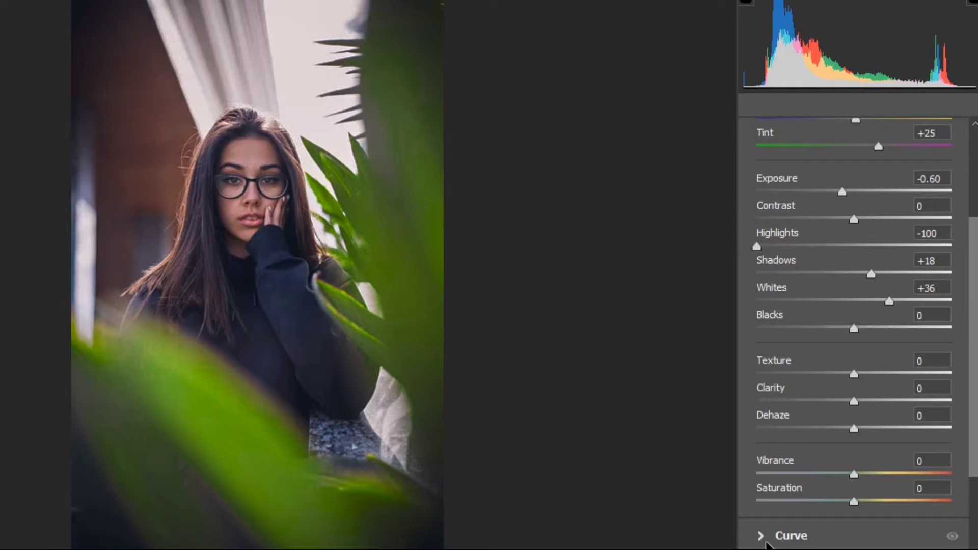
Step: On the green channel curve, move the highlight endpoint to Input 250, Output 255
left_click(768, 537)
left_click(867, 275)
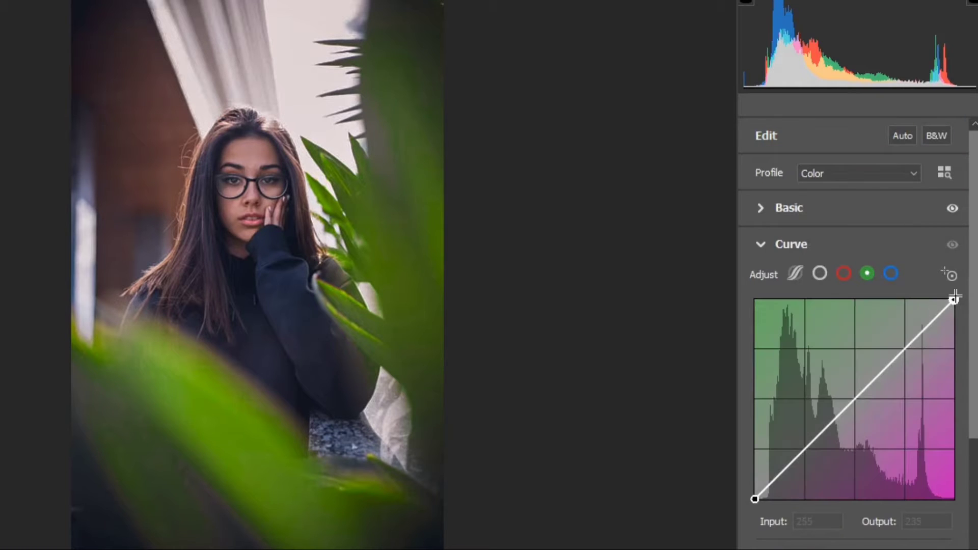
mouse_move(954, 298)
left_mouse_down()
mouse_move(952, 321)
mouse_move(951, 299)
left_mouse_up()
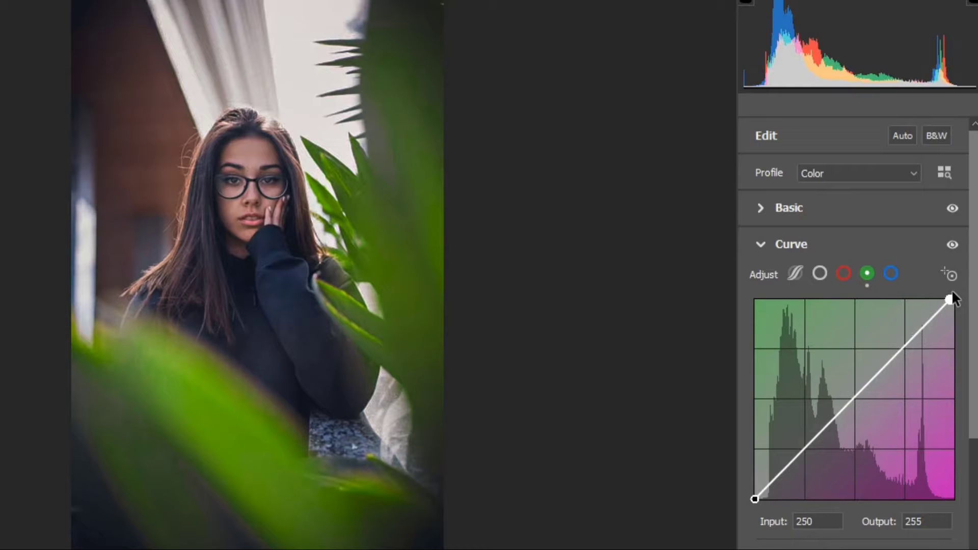
Step: Set the oranges' Luminance to +3 in the Color Mixer
scroll(758, 523, "down", 3)
left_click(758, 503)
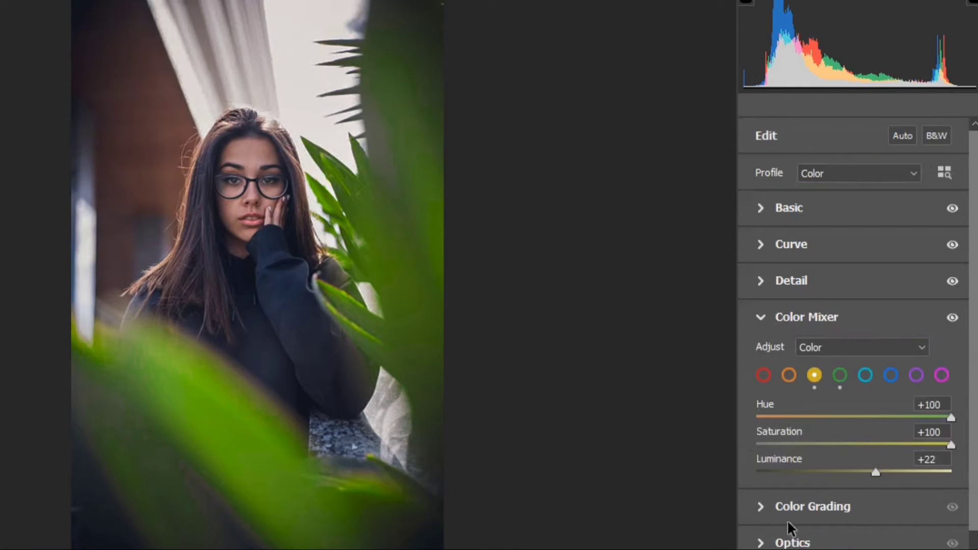
left_click(786, 377)
left_click_drag(866, 467, 935, 470)
left_click(764, 375)
left_click(789, 376)
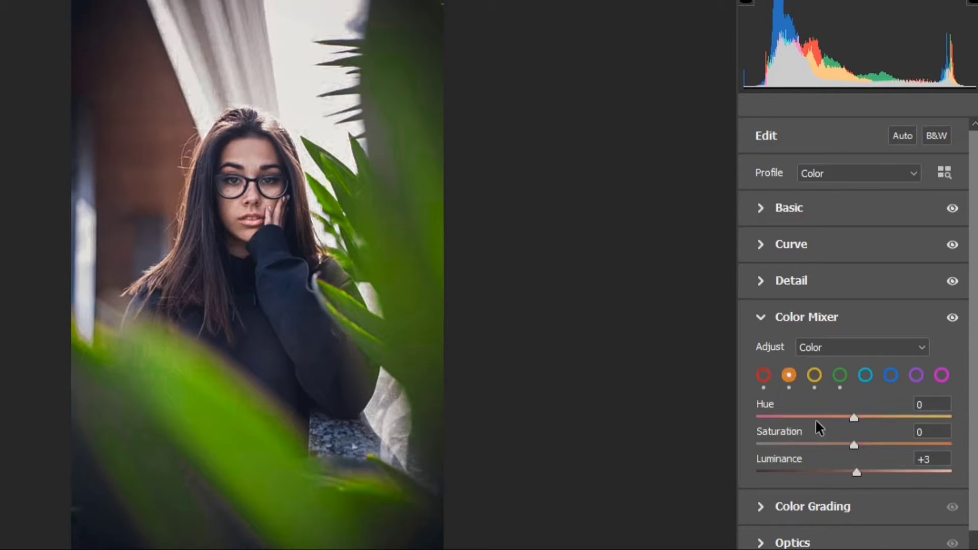
left_click_drag(857, 474, 830, 465)
key("ctrl+z")
key("ctrl+z")
key("ctrl+z")
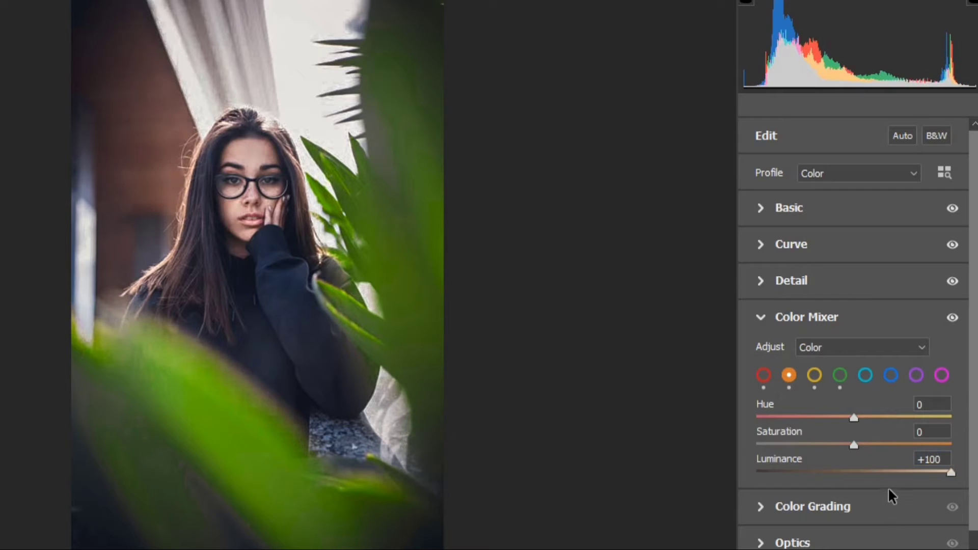
key("ctrl+z")
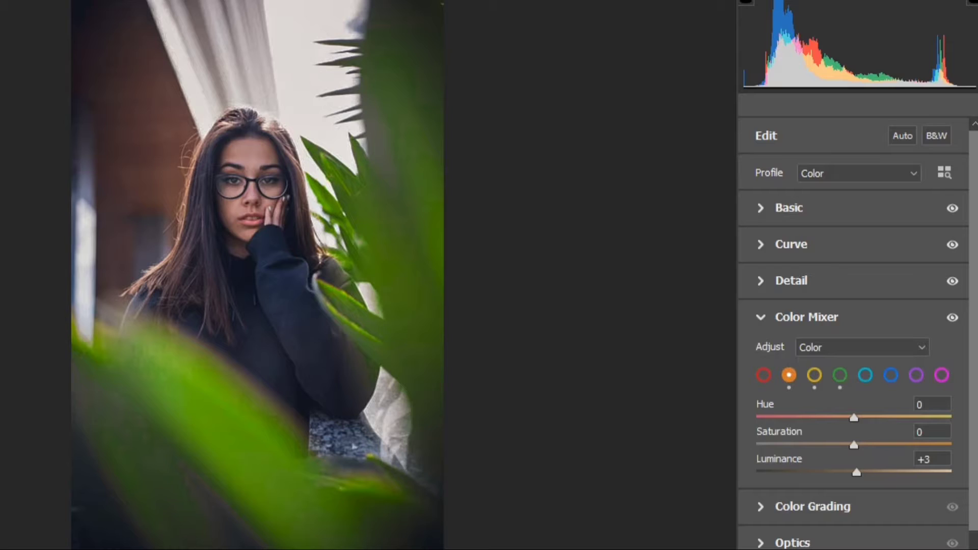
Step: Compare the edited portrait with the original by switching repeatedly between the before and after views
key("backslash")
key("backslash")
key("backslash")
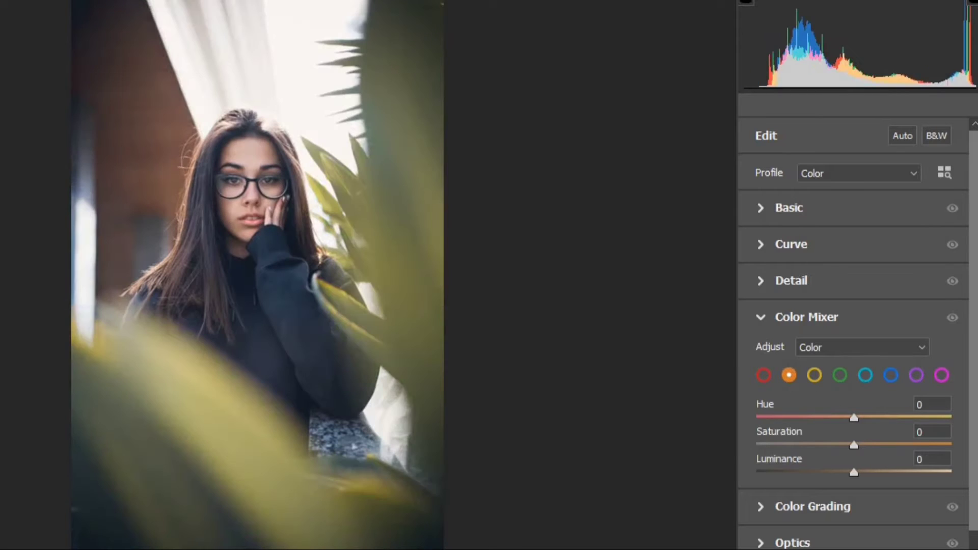
key("backslash")
key("backslash")
key("backslash")
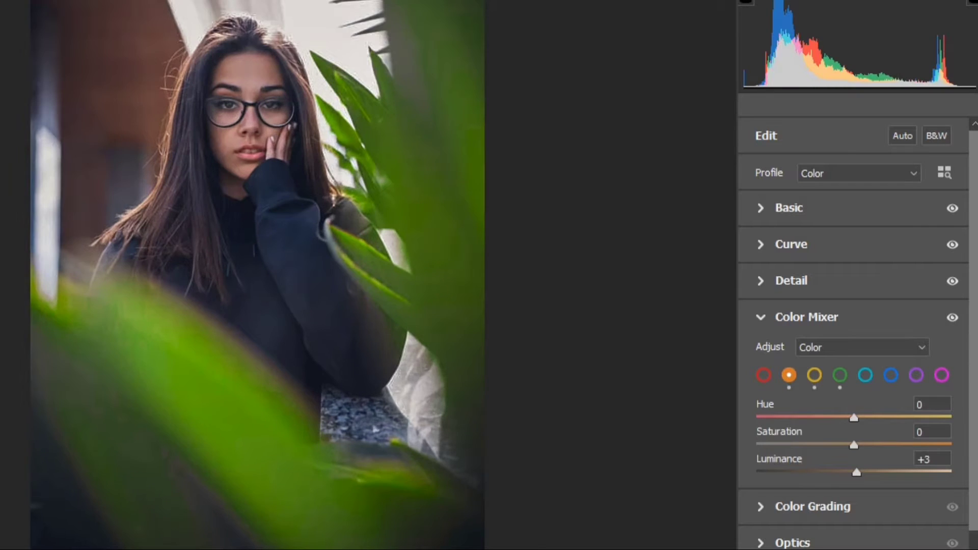
key("backslash")
key("backslash")
Step: Set Exposure to -0.40, raise Blacks slightly, and apply the Camera Raw adjustments to the portrait
left_click(765, 218)
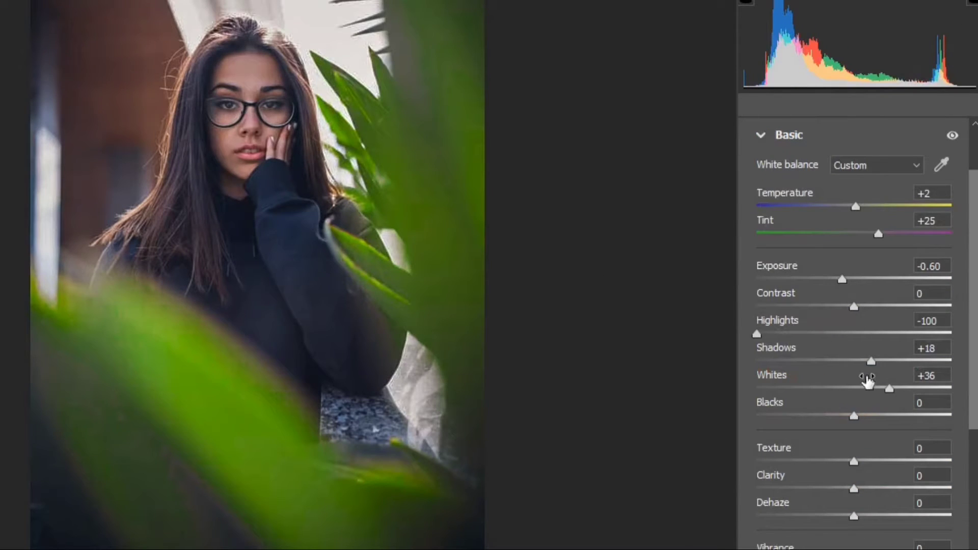
left_click_drag(838, 279, 839, 256)
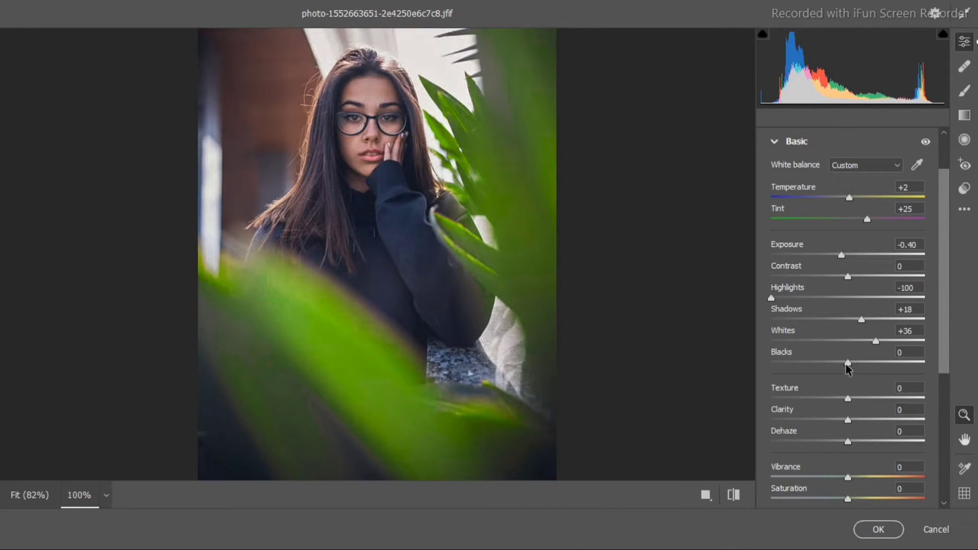
mouse_move(847, 363)
left_mouse_down()
mouse_move(864, 362)
mouse_move(853, 362)
left_mouse_up()
left_click(878, 529)
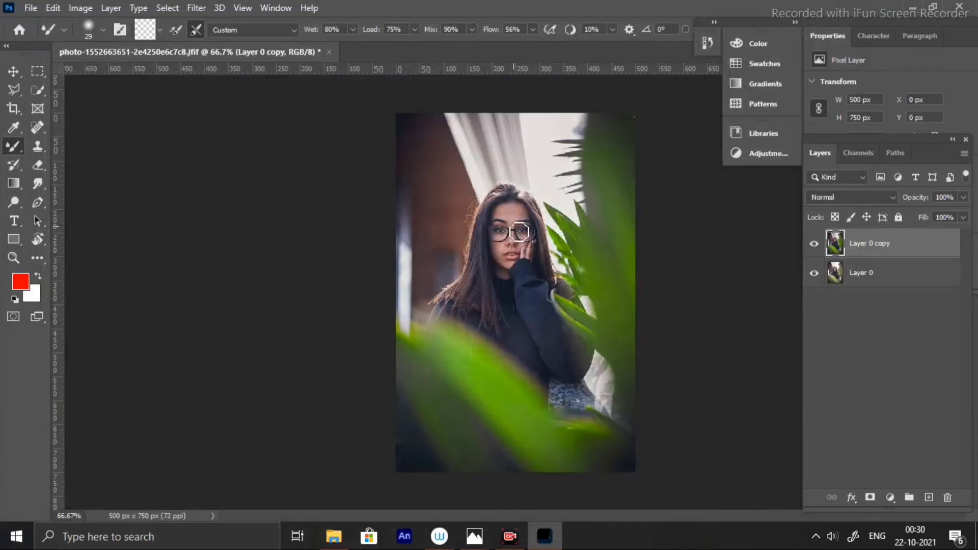
Step: Compare the graded portrait with the original by hiding and showing Layer 0 copy
left_click(814, 246)
left_click(814, 246)
left_click(815, 246)
left_click(815, 246)
Step: Smooth the skin on the woman's forehead with the Mixer Brush at 29 px
key("ctrl+plus")
key("ctrl+plus")
key("ctrl+plus")
mouse_move(368, 237)
left_mouse_down()
mouse_move(387, 272)
mouse_move(334, 437)
left_mouse_up()
right_click(18, 148)
left_click(108, 173)
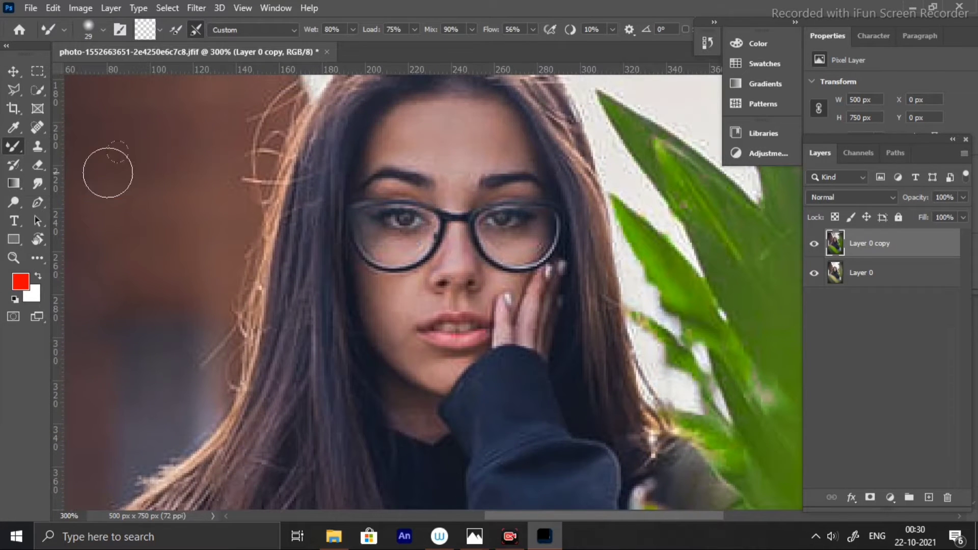
mouse_move(377, 140)
left_mouse_down()
mouse_move(408, 134)
mouse_move(376, 150)
mouse_move(456, 116)
mouse_move(512, 144)
mouse_move(378, 126)
left_mouse_up()
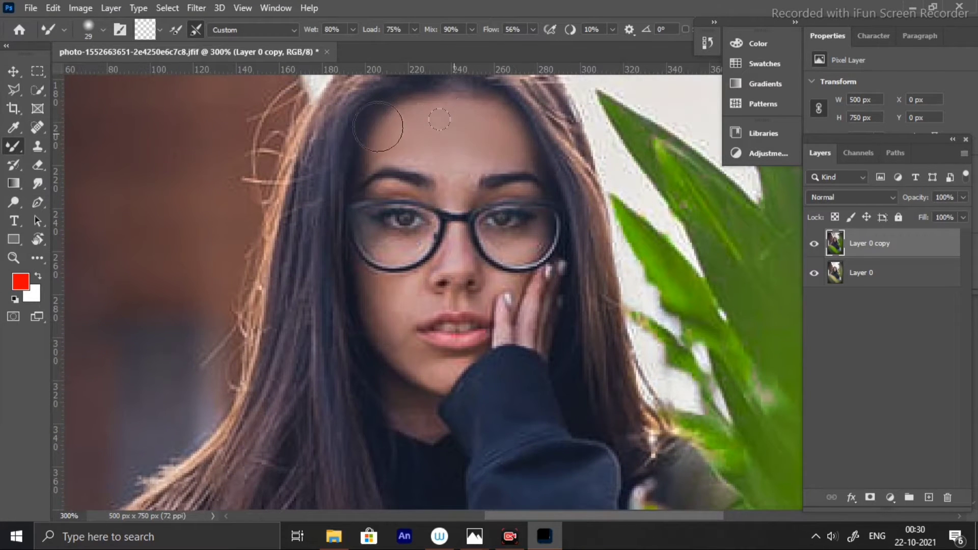
Step: Reduce the Mixer Brush to 14 px and smooth the skin on the cheek, beside the nose and along the jaw
right_click(497, 153)
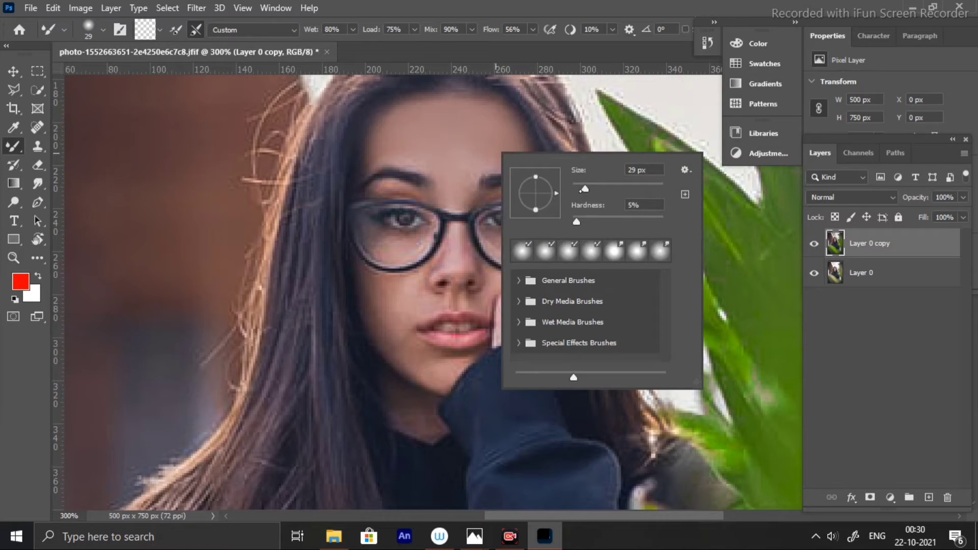
left_click_drag(579, 189, 577, 189)
left_click_drag(400, 296, 371, 284)
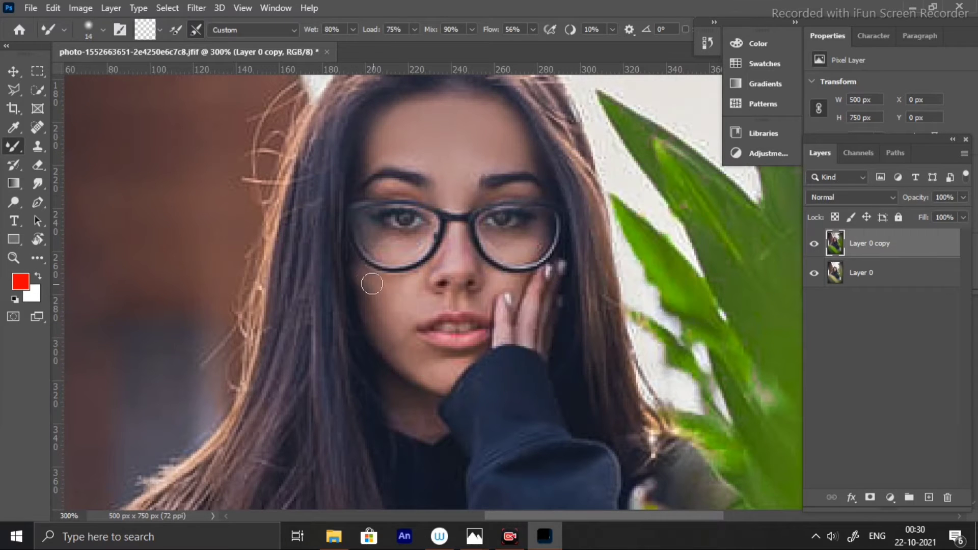
left_click_drag(415, 351, 414, 358)
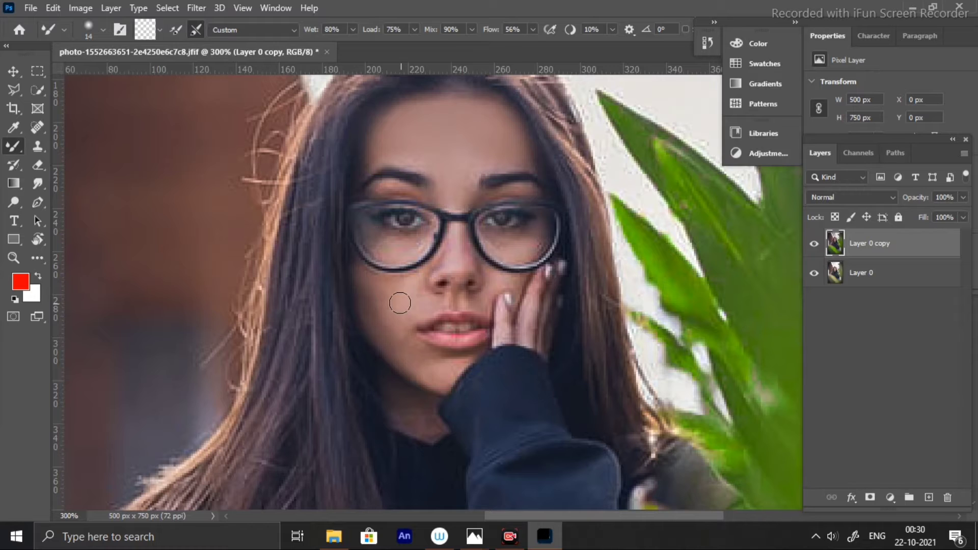
left_click_drag(399, 303, 422, 302)
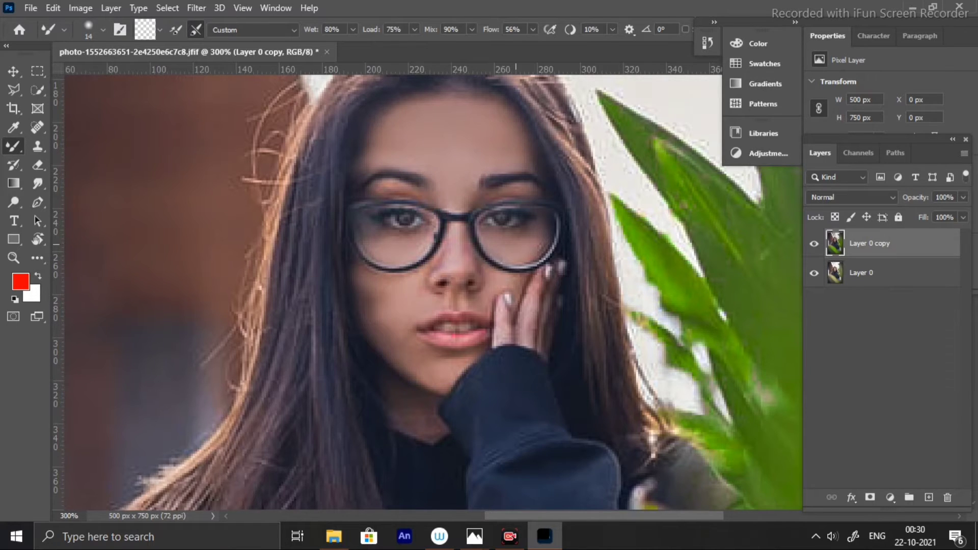
Step: Enlarge the Mixer Brush to 39 px and blend the skin on the cheek below the glasses
key("ctrl+minus")
key("ctrl+minus")
key("ctrl+minus")
key("ctrl+plus")
key("ctrl+plus")
key("ctrl+plus")
left_click_drag(444, 175, 463, 290)
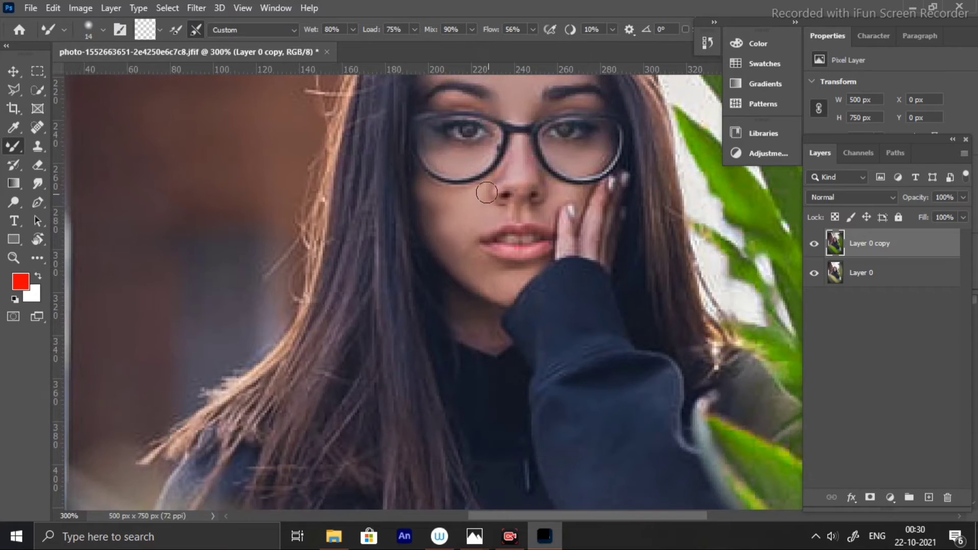
right_click(490, 187)
left_click(426, 200)
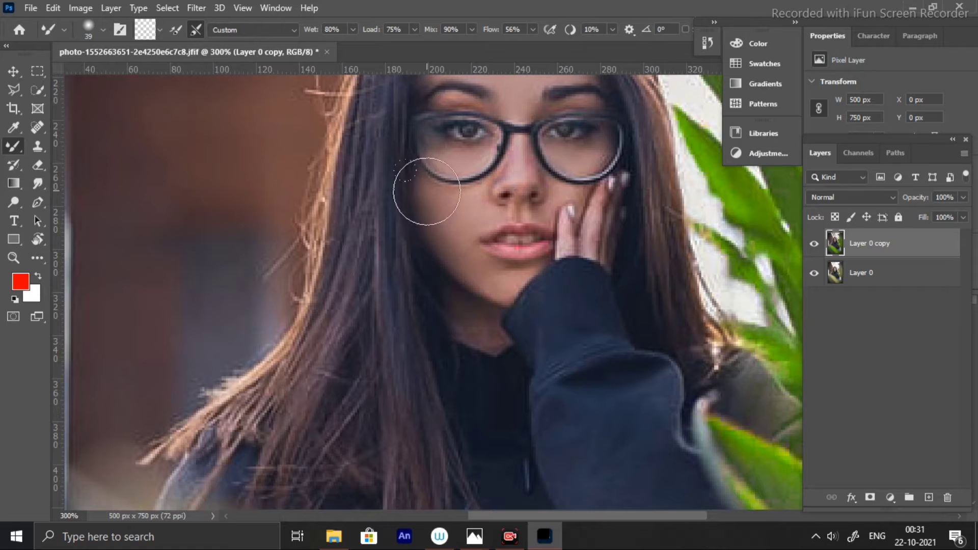
Step: Compare the retouched face with the original up close by repeatedly hiding and showing Layer 0 copy
key("ctrl+minus")
key("ctrl+minus")
key("ctrl+minus")
key("ctrl+plus")
key("ctrl+plus")
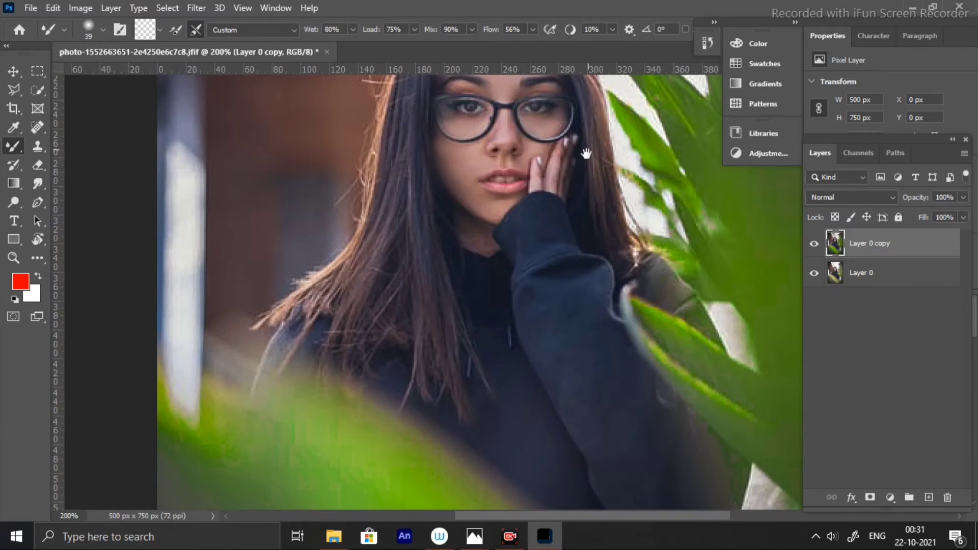
left_click_drag(584, 153, 585, 280)
left_click(814, 244)
left_click(814, 244)
left_click(813, 245)
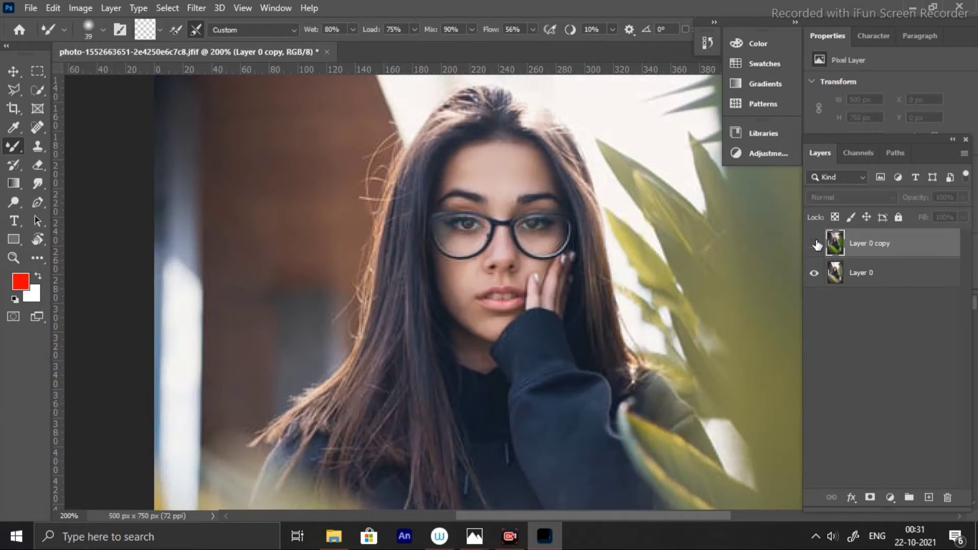
left_click(814, 245)
left_click(814, 244)
left_click(814, 244)
left_click(814, 245)
left_click(814, 245)
left_click(814, 245)
left_click(814, 244)
Step: Review the whole portrait before and after the edit by toggling the visibility of Layer 0 copy
key("ctrl+minus")
key("ctrl+minus")
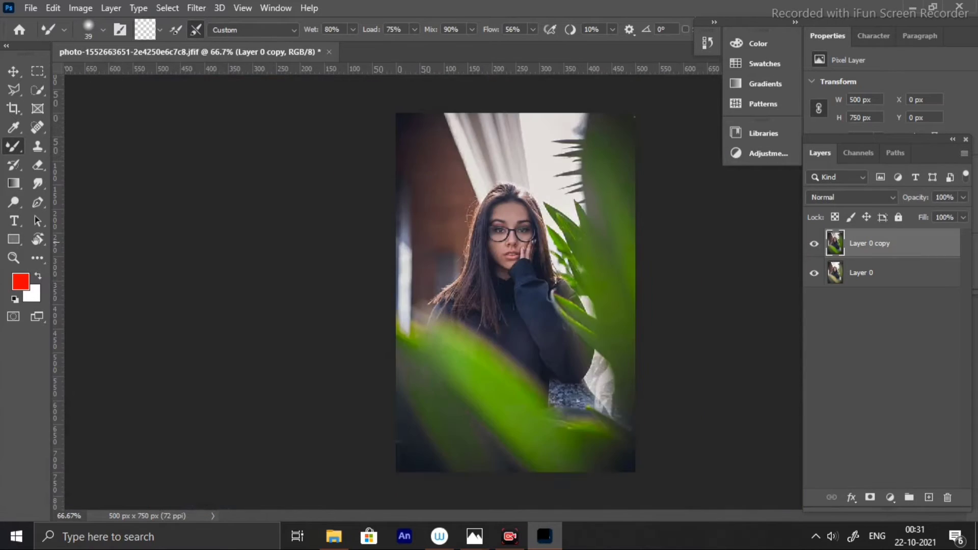
key("ctrl+plus")
key("ctrl+minus")
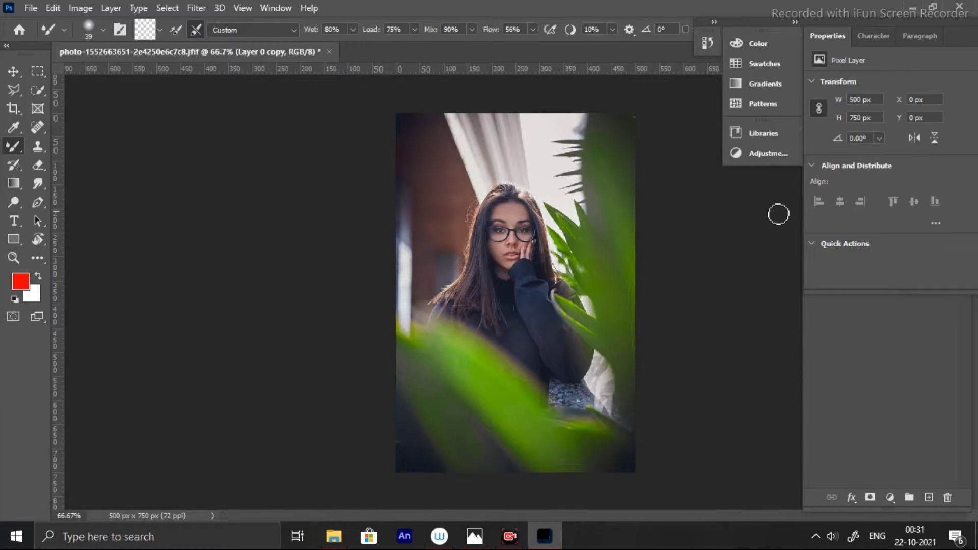
left_click(827, 331)
left_click(815, 245)
left_click(815, 244)
left_click(815, 245)
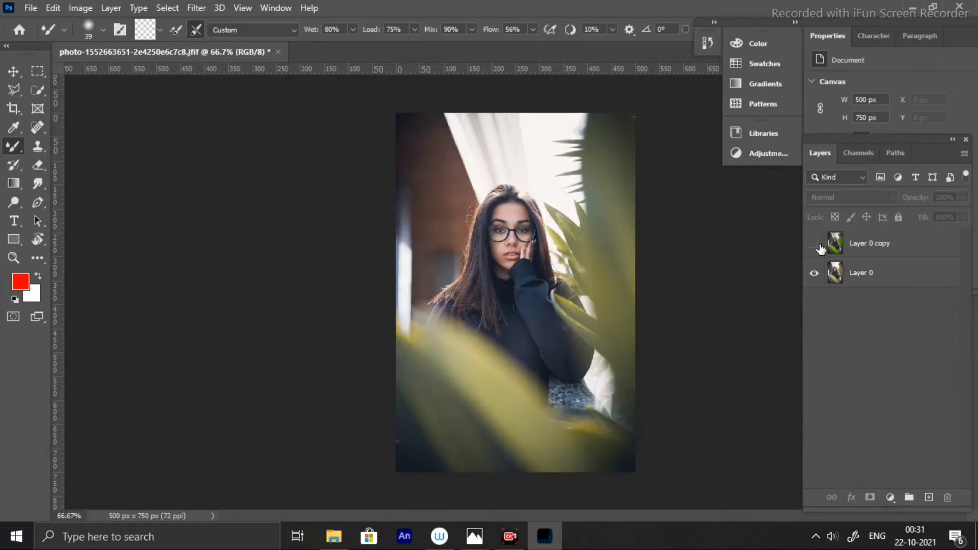
left_click(814, 245)
left_click(815, 245)
left_click(814, 244)
left_click(815, 245)
left_click(815, 245)
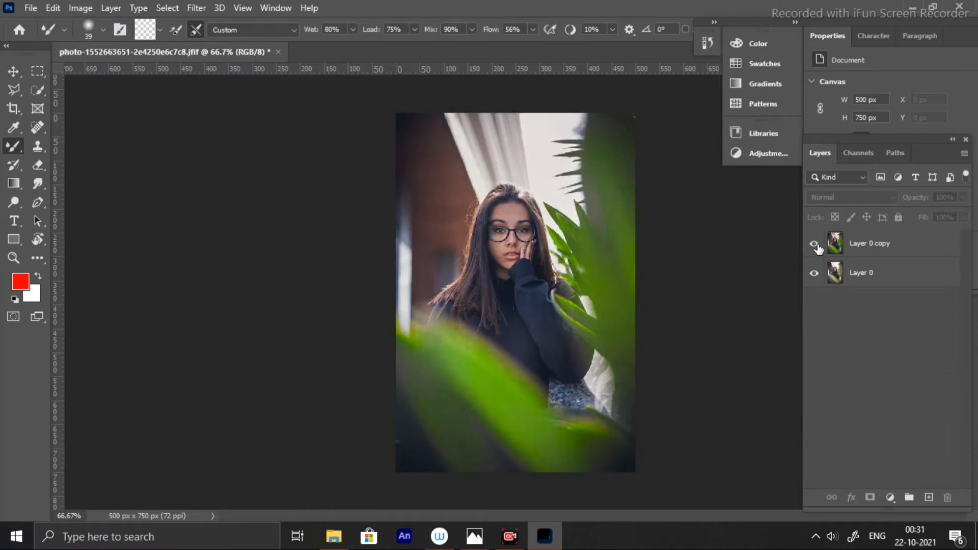
Step: Select Layer 0 copy and switch to the Burn tool
left_click(604, 175)
left_click(490, 210)
left_click(866, 251)
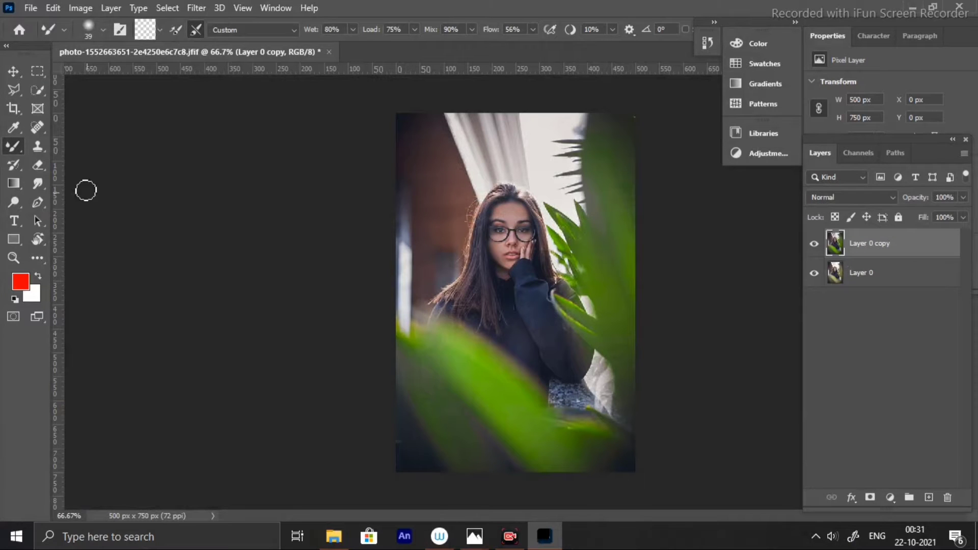
left_click(37, 184)
left_click(14, 202)
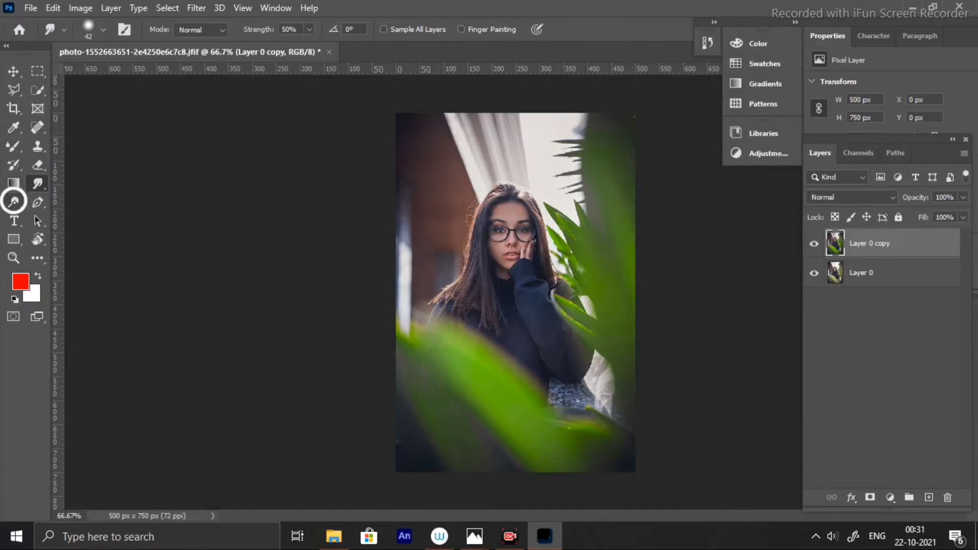
left_click(76, 216)
Step: Examine the dark sweater and foreground leaves up close, and check the whole edited portrait against the original
key("ctrl+plus")
key("ctrl+plus")
key("ctrl+plus")
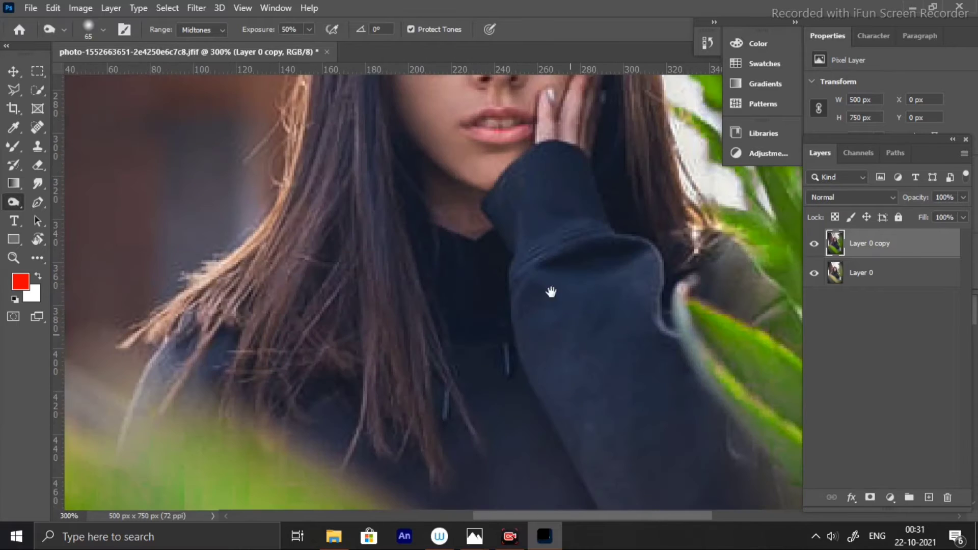
left_click_drag(552, 291, 450, 97)
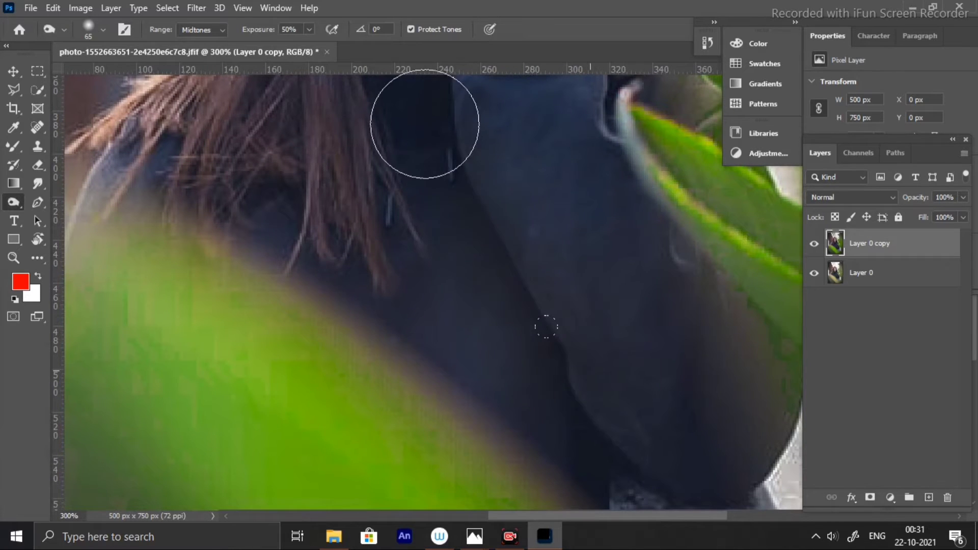
scroll(569, 408, "up", 3)
scroll(569, 408, "left", 1)
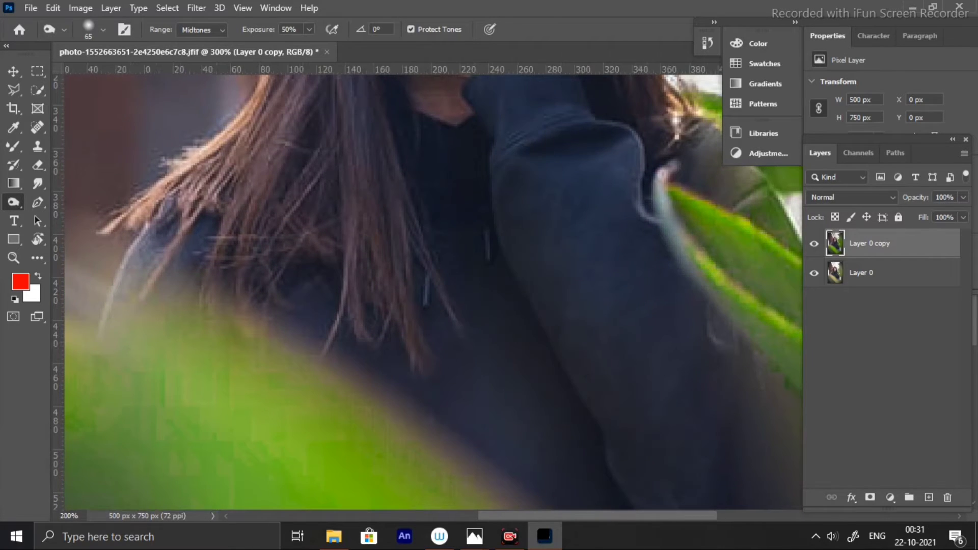
key("ctrl+minus")
key("ctrl+minus")
key("ctrl+minus")
key("ctrl+plus")
key("ctrl+plus")
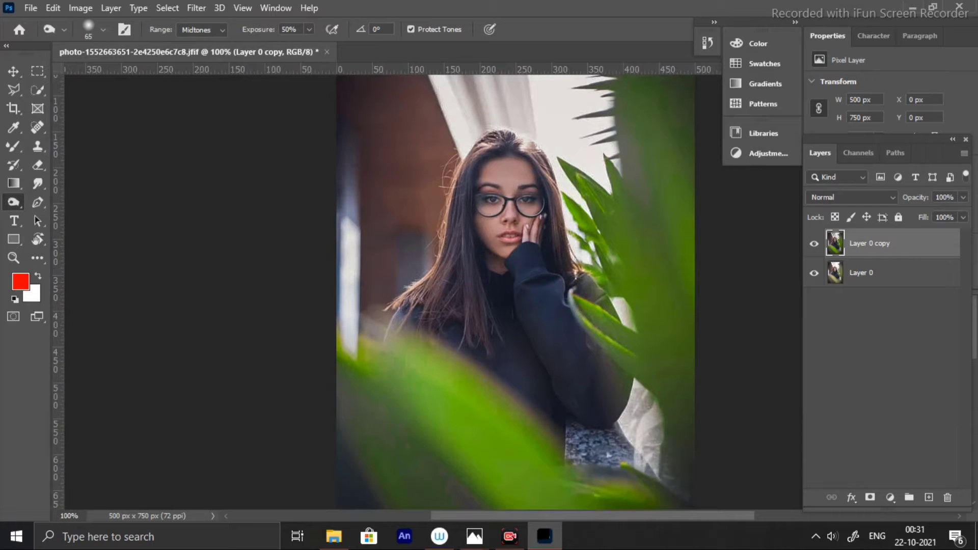
key("ctrl+minus")
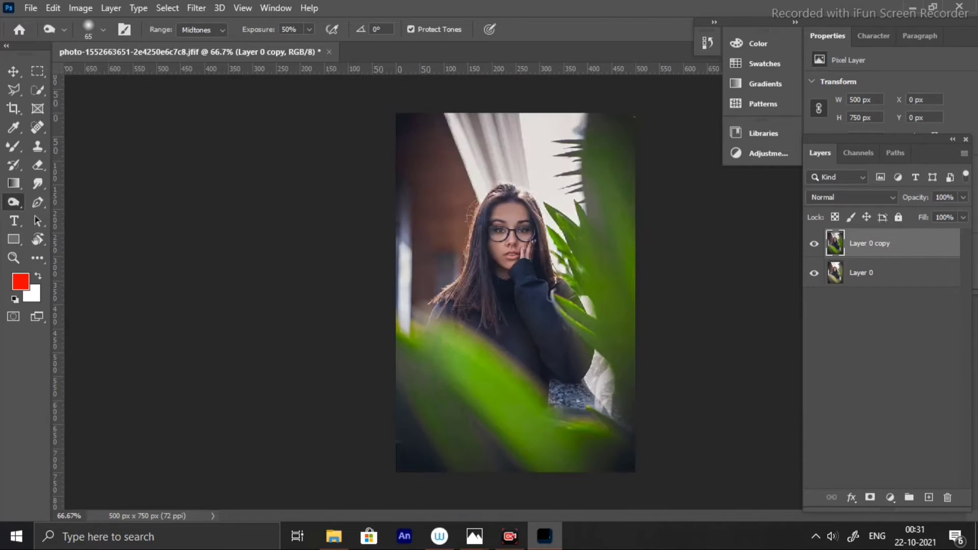
key("ctrl+plus")
key("ctrl+minus")
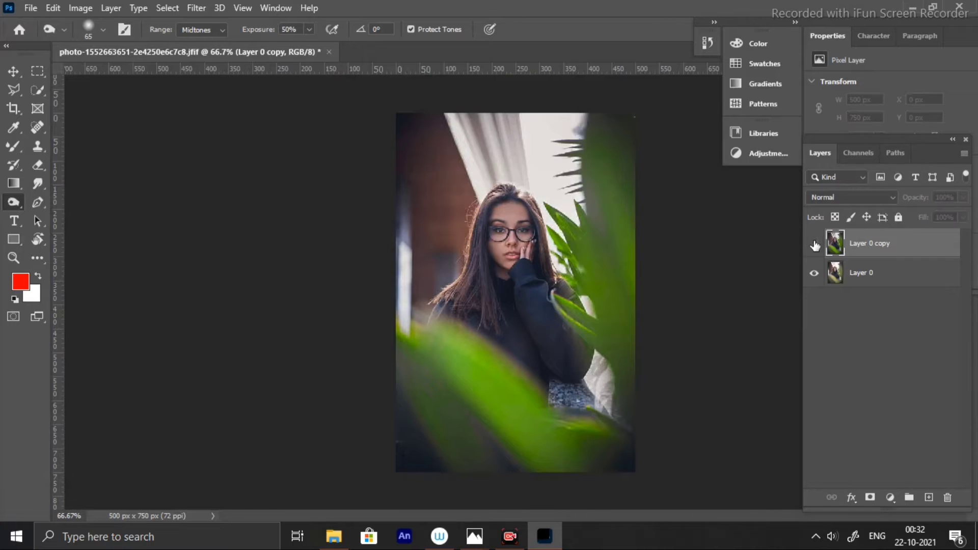
left_click(814, 244)
Step: Switch to File Explorer and open the png stocks folder inside the editing folder on New Volume (F:)
left_click(333, 536)
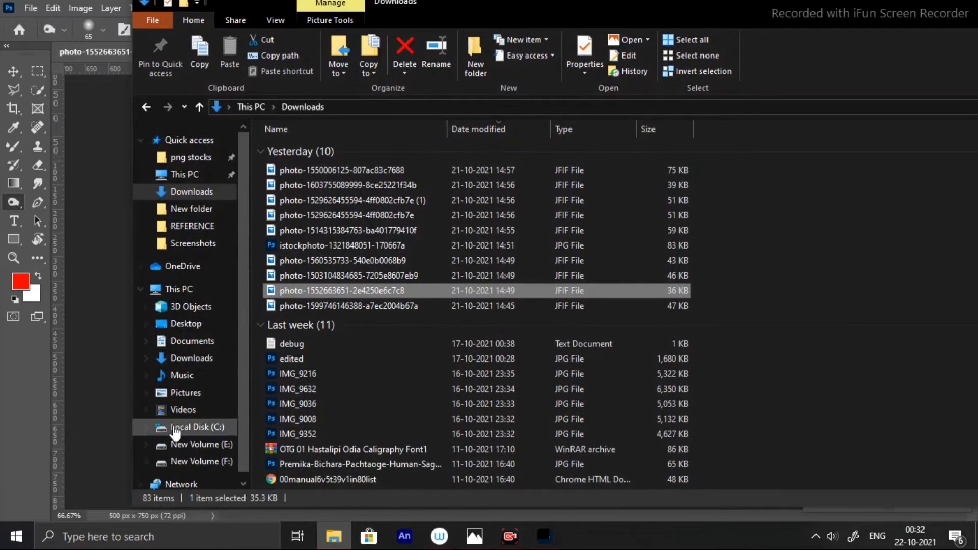
left_click(201, 461)
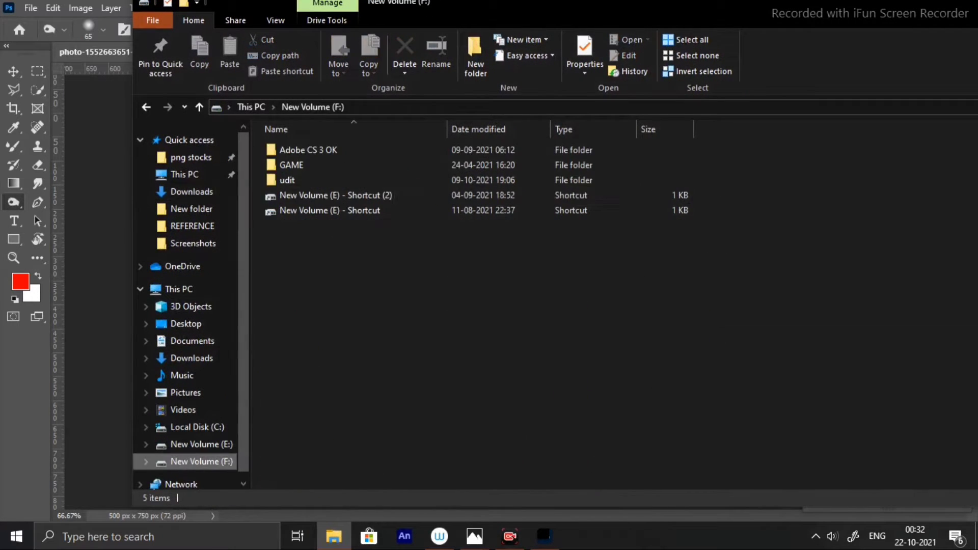
double_click(285, 177)
left_click(748, 189)
double_click(749, 189)
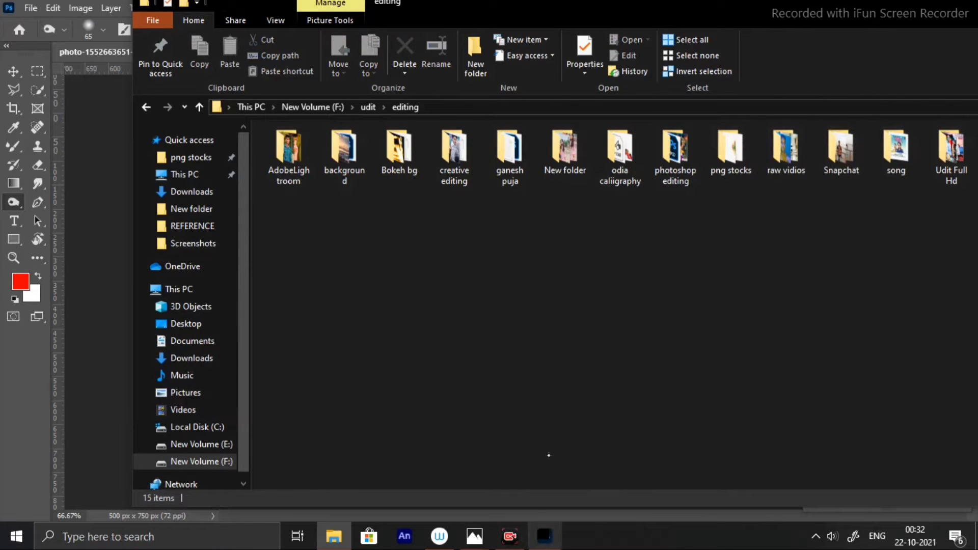
left_click_drag(755, 11, 602, 29)
double_click(574, 164)
Step: Find the red like-comment-follower badge PicsArt_01-25-09.59.49(1) in the png stocks folder and open it in Adobe Photoshop 2020
scroll(515, 375, "down", 15)
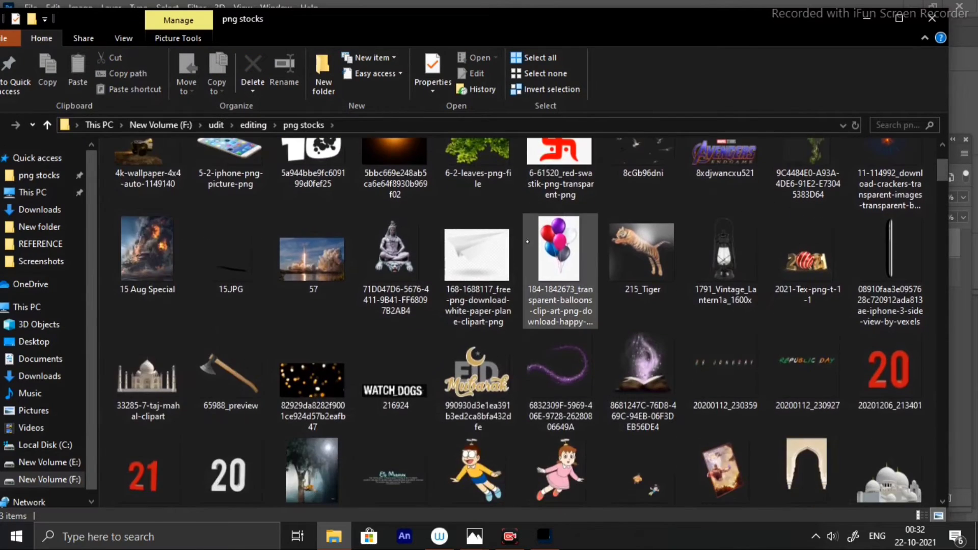
scroll(552, 204, "down", 12)
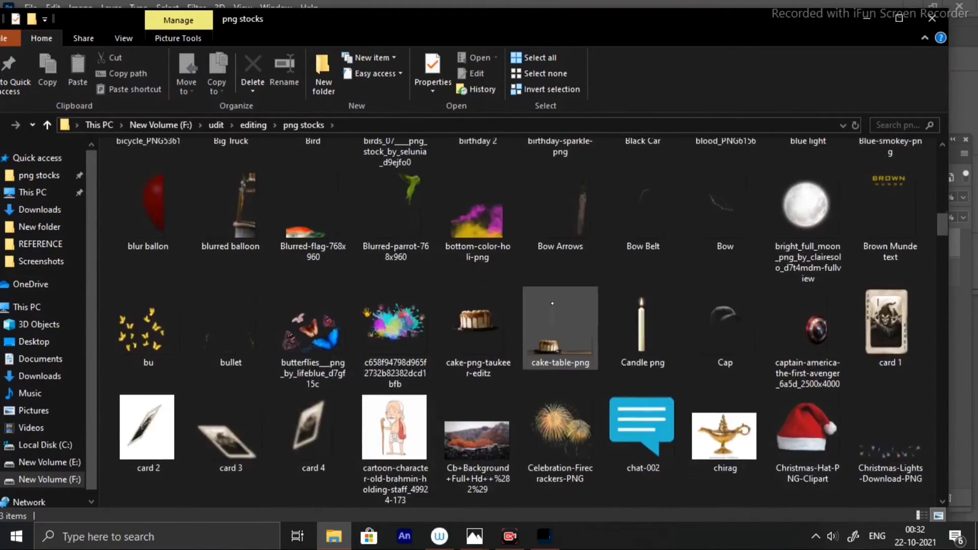
scroll(543, 307, "down", 10)
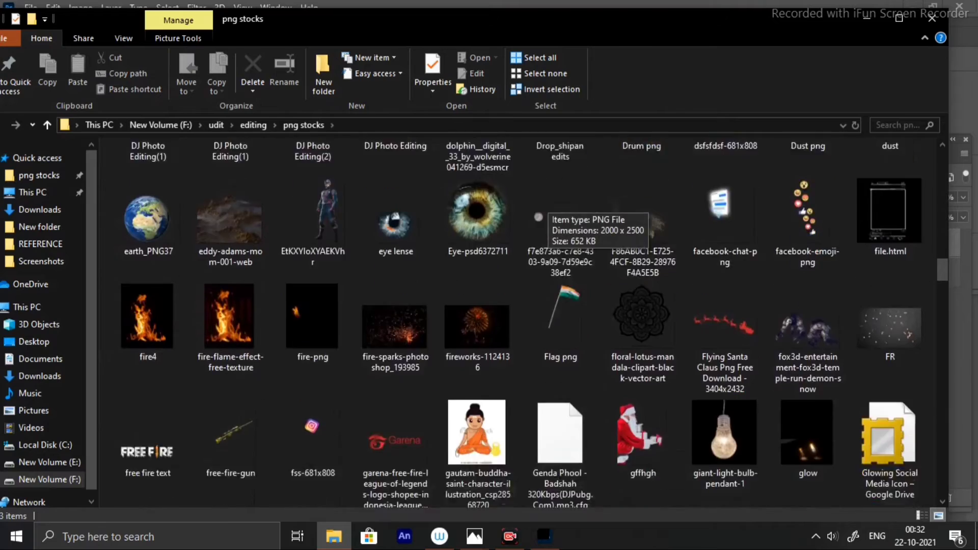
scroll(548, 264, "down", 9)
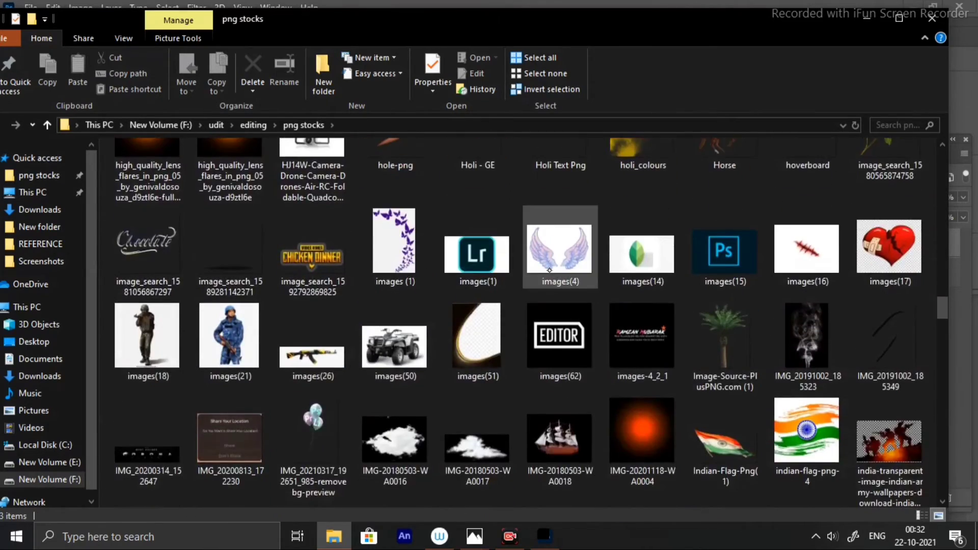
scroll(548, 265, "down", 12)
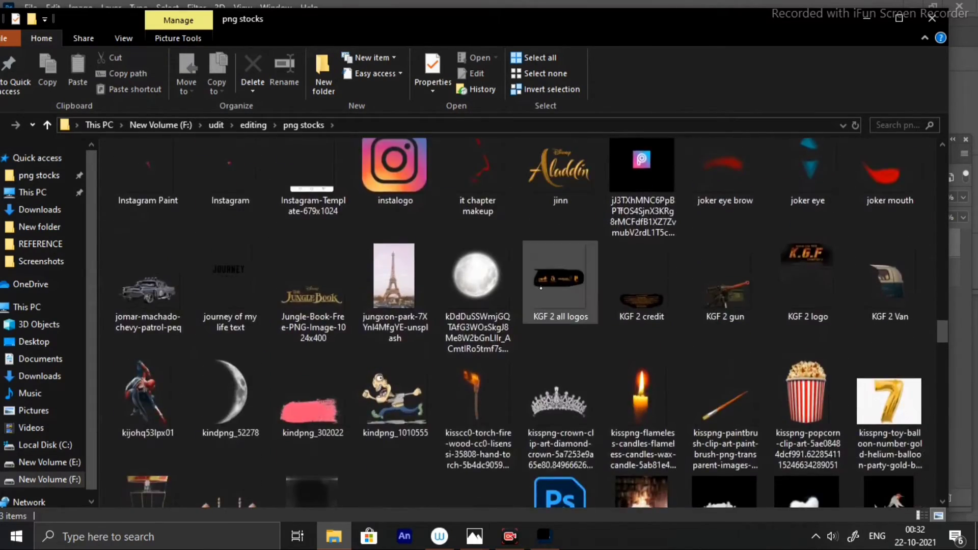
left_click(640, 235)
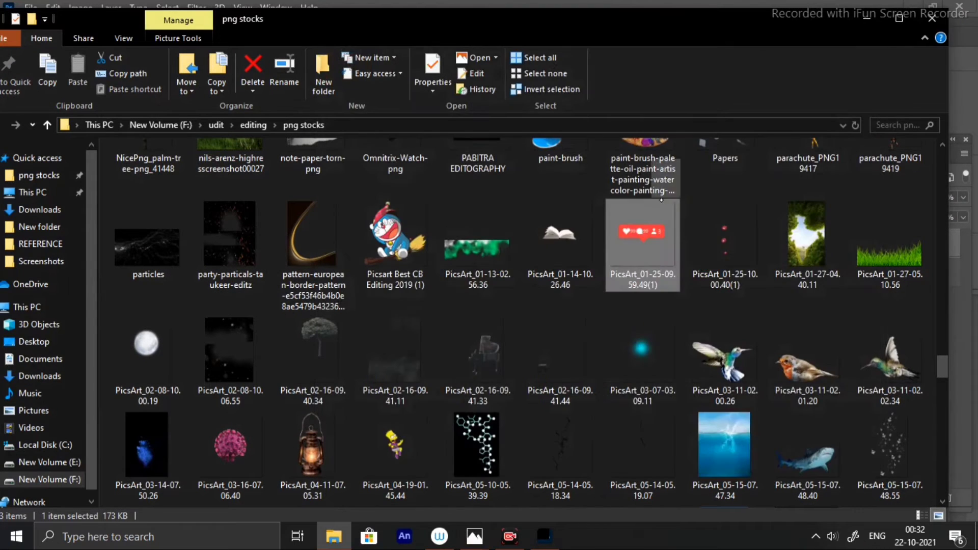
right_click(635, 238)
mouse_move(662, 300)
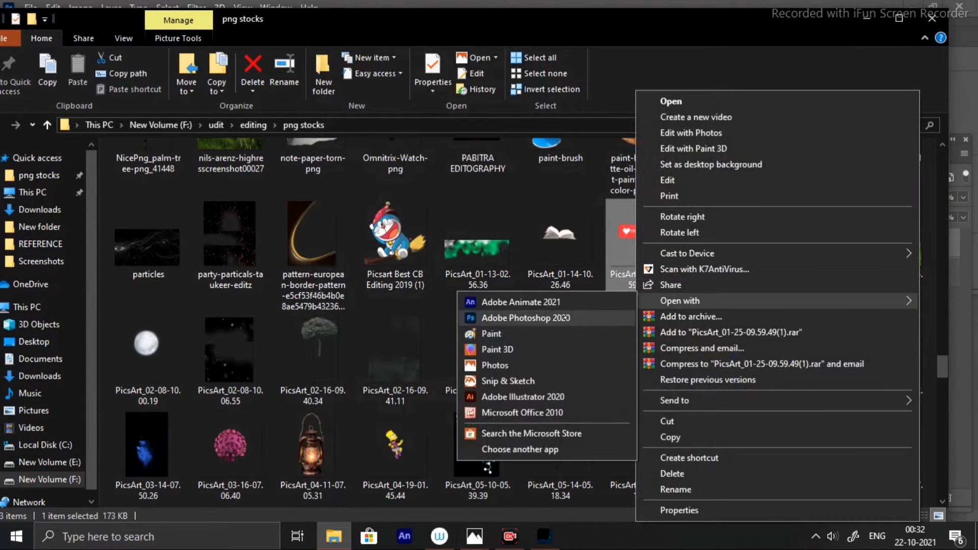
left_click(567, 318)
Step: Float the badge document in its own window and copy the badge into the portrait document
right_click(548, 54)
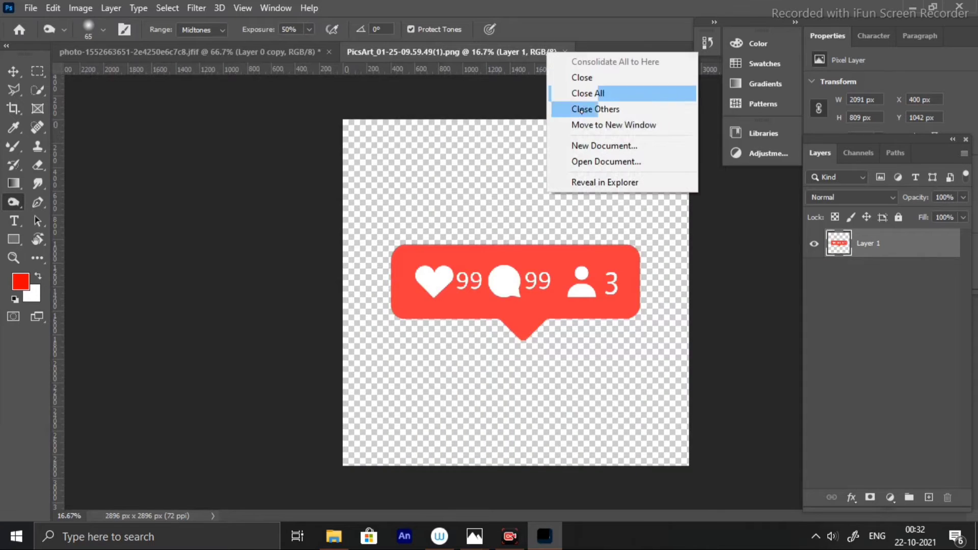
left_click(571, 126)
mouse_move(349, 232)
left_mouse_down()
mouse_move(540, 245)
mouse_move(364, 236)
left_mouse_up()
Step: Scale the badge to about 3.7%, rotate it about 16.3°, and place it over the leaves beside the woman's elbow
key("ctrl+t")
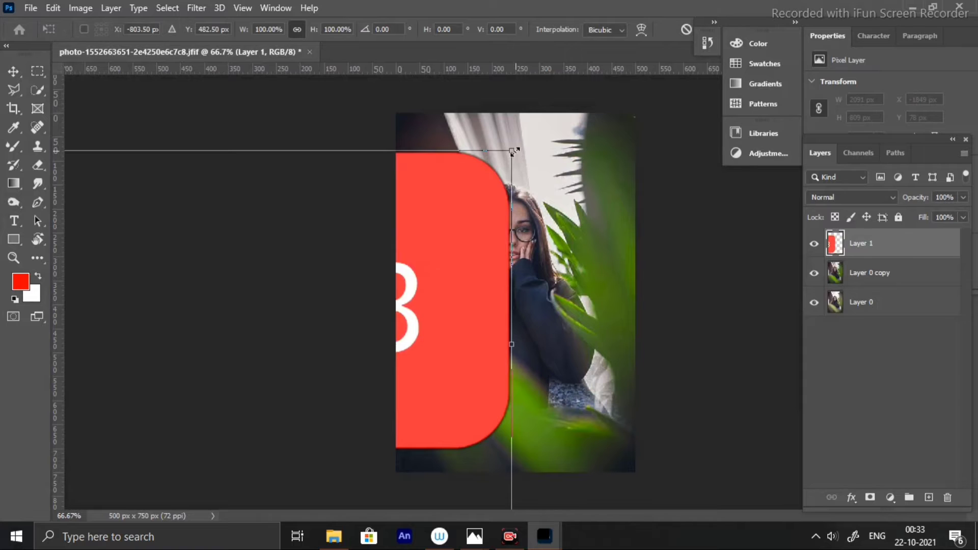
left_click_drag(514, 151, 128, 324)
left_click_drag(262, 350, 475, 280)
left_click_drag(463, 334, 606, 283)
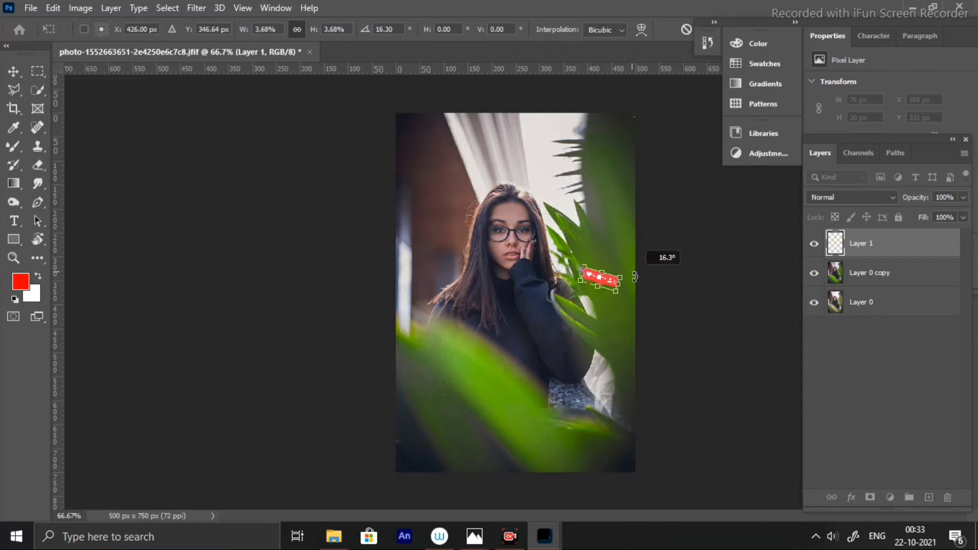
key("Return")
key("o")
Step: Duplicate Layer 1, enlarge the copy to about 235 × 98 px and set it partly outside the portrait's lower-left corner
left_click_drag(876, 263, 928, 497)
left_click_drag(543, 316, 487, 365)
key("ctrl+t")
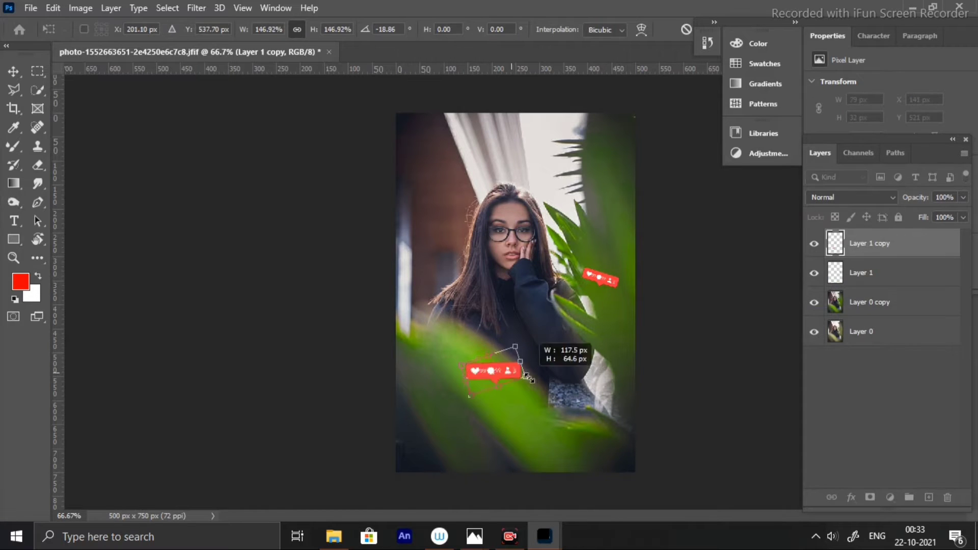
left_click_drag(528, 378, 416, 451)
key("Return")
key("o")
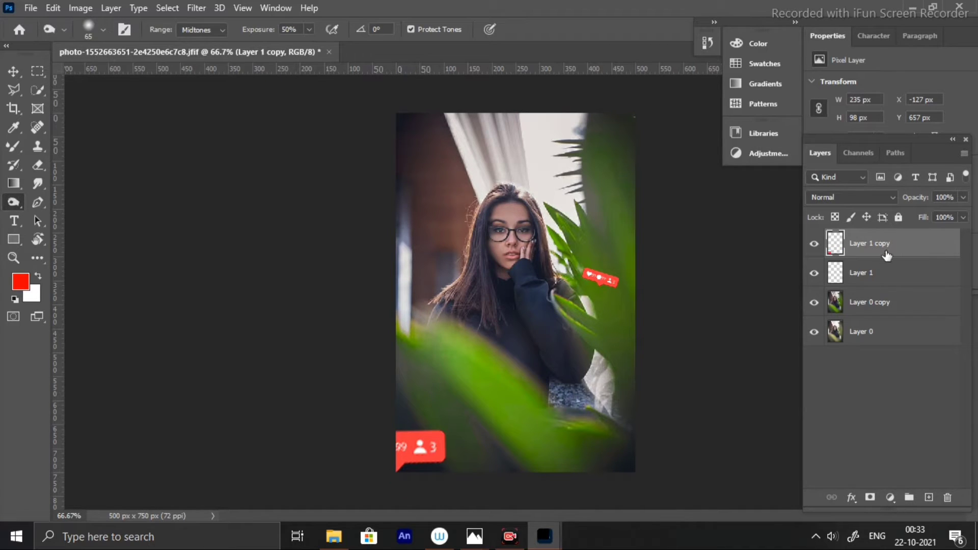
Step: Duplicate Layer 1 copy, shrink the new badge to about 80 × 34 px and place it at the portrait's lower right edge
left_click_drag(887, 256, 928, 497)
left_click_drag(429, 450, 598, 415)
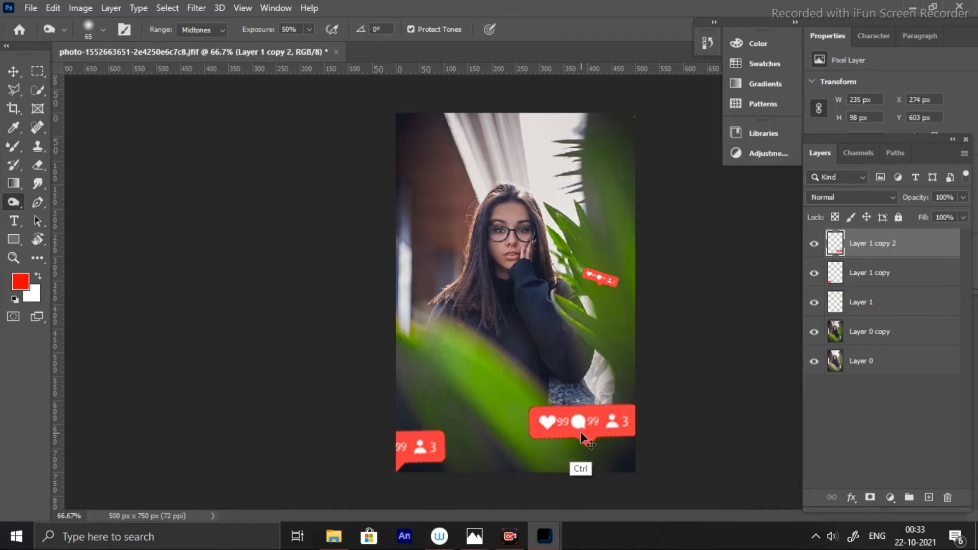
key("ctrl+t")
mouse_move(530, 407)
left_mouse_down()
mouse_move(617, 419)
mouse_move(626, 411)
left_mouse_up()
key("Return")
key("o")
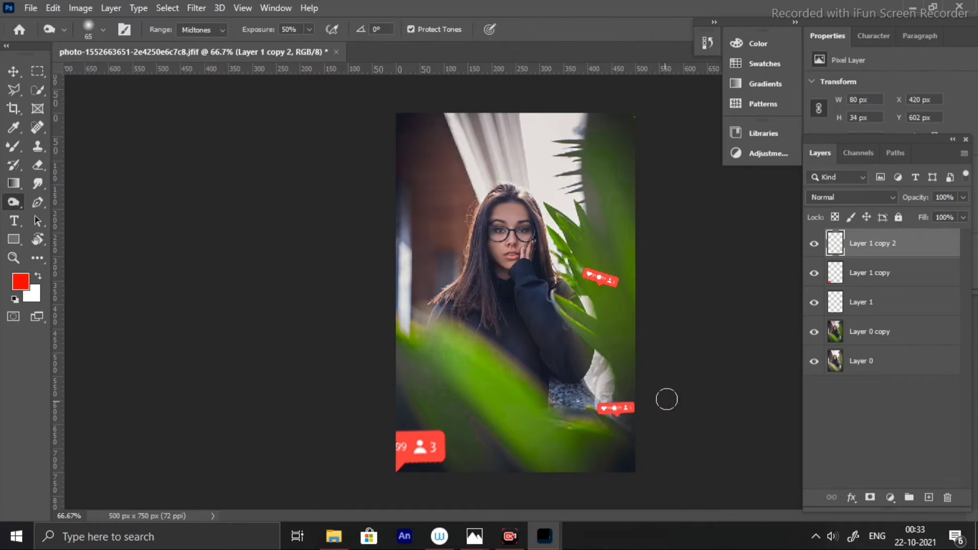
Step: Switch to File Explorer and look through the png stocks, PicsArt and edit order folders for another overlay image
left_click(333, 536)
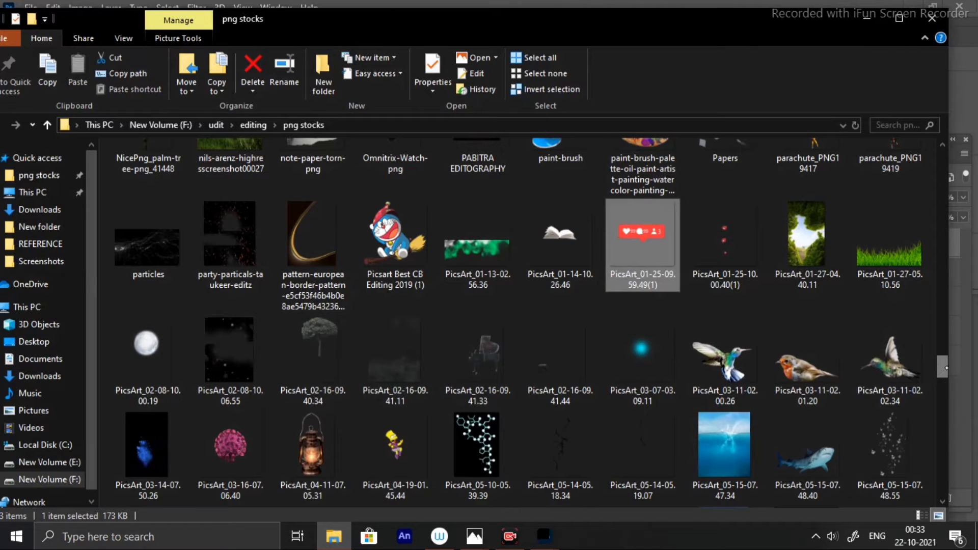
left_click_drag(940, 372, 948, 175)
left_click(253, 125)
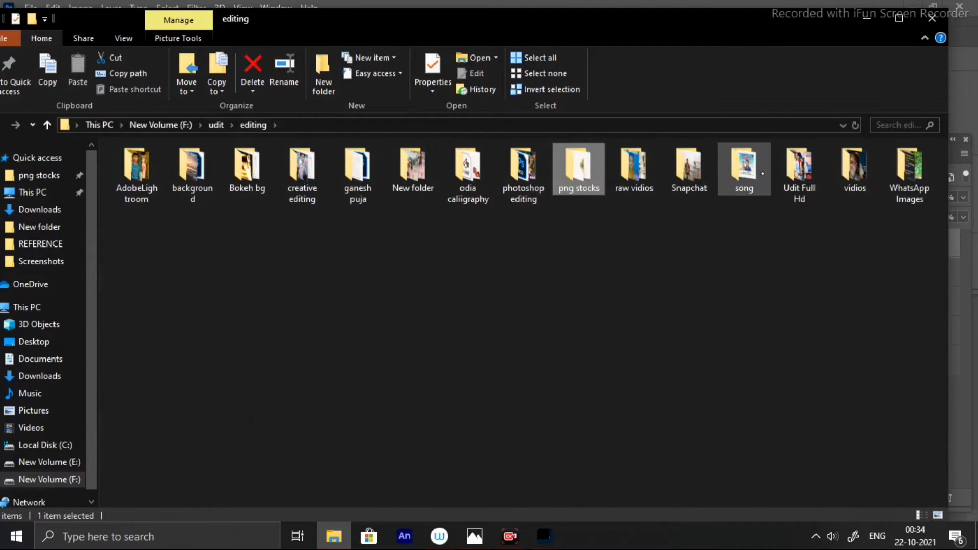
left_click(216, 125)
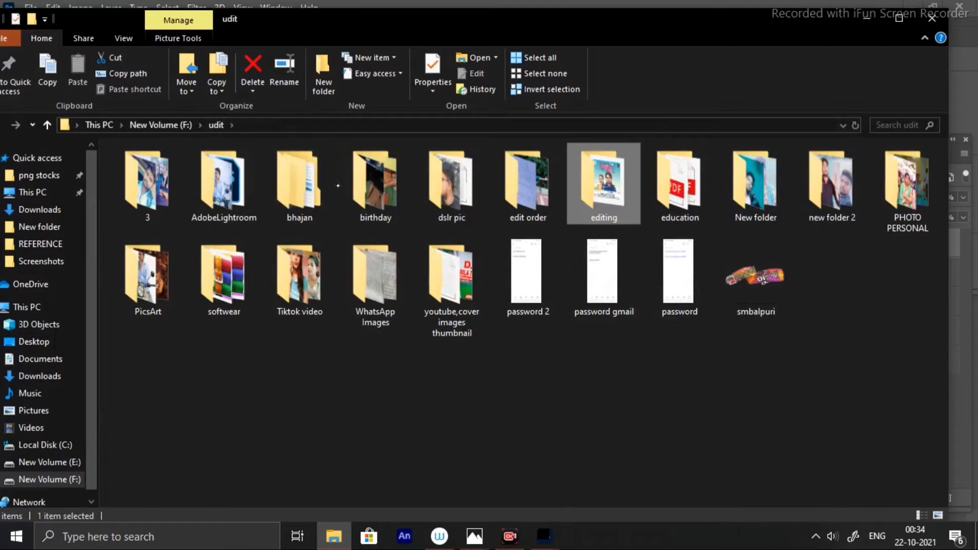
double_click(148, 275)
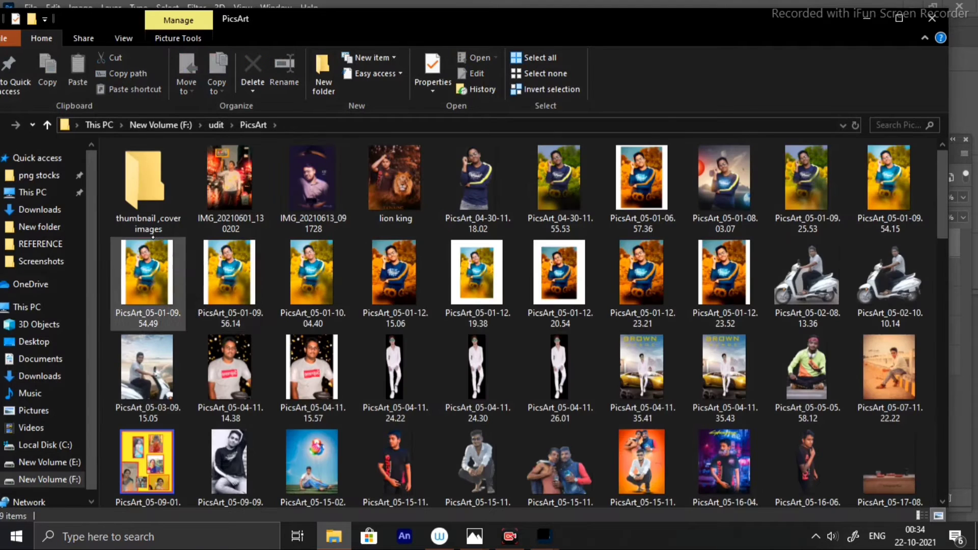
left_click_drag(942, 235, 941, 494)
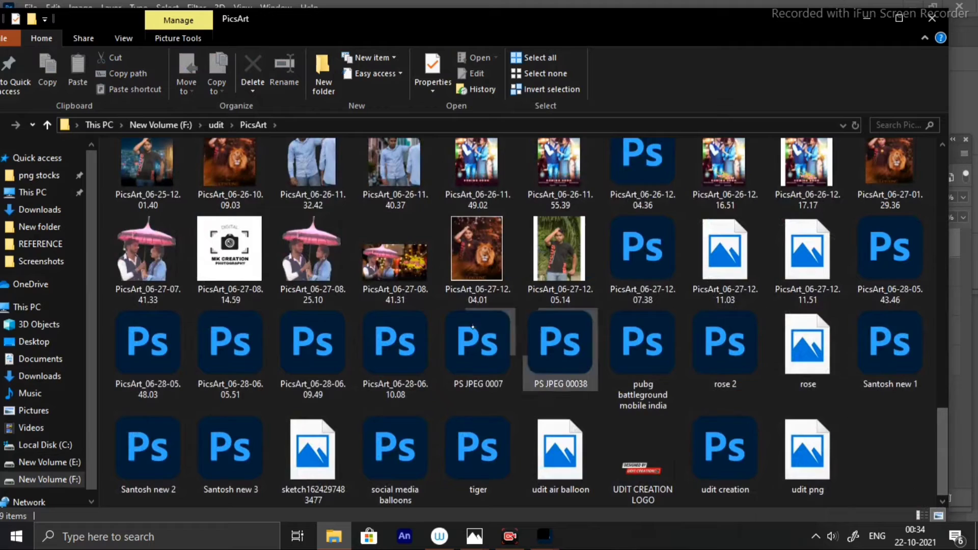
left_click(216, 125)
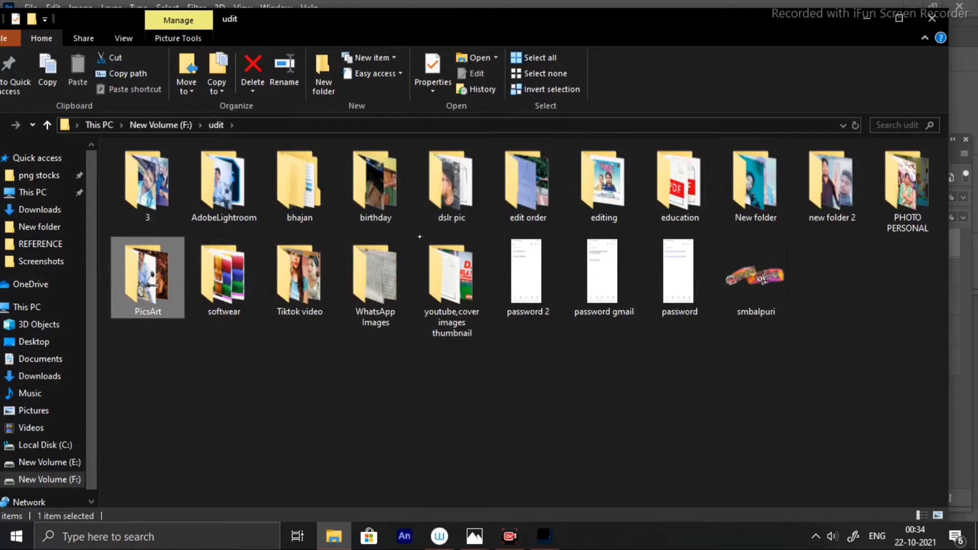
left_click(532, 196)
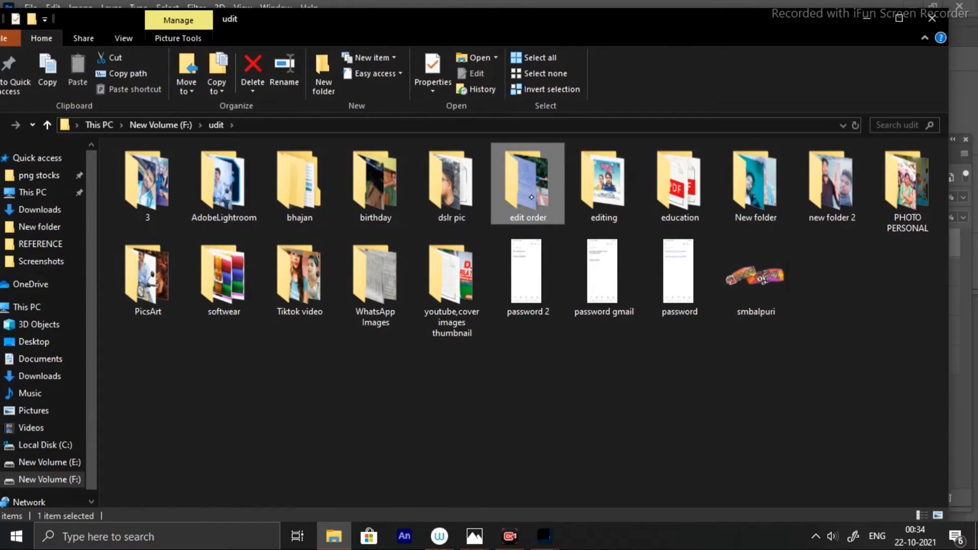
double_click(531, 197)
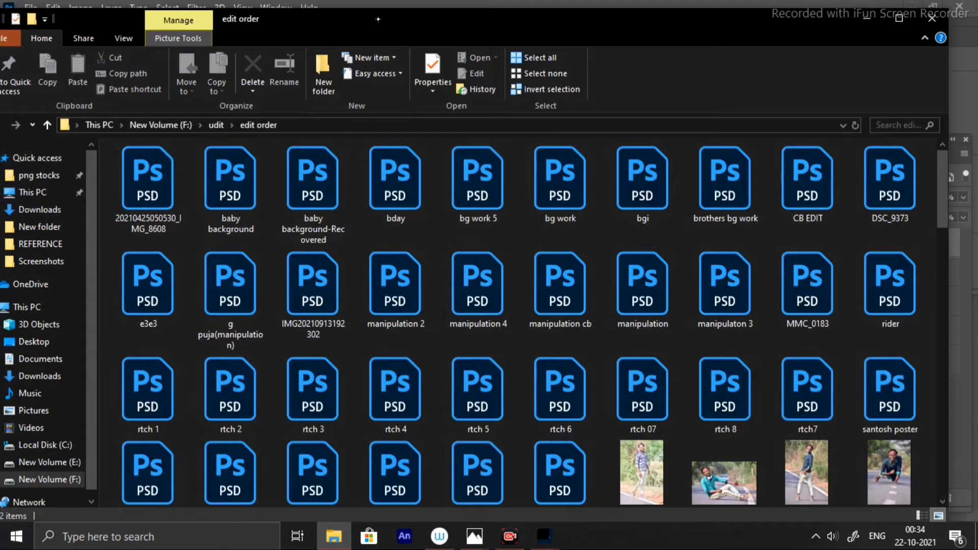
left_click_drag(378, 20, 425, 23)
Step: Return to the png stocks folder inside editing and open the orange glow image 5bbc669e248ab5ca6e64f8930b969f02 in Adobe Photoshop 2020
left_click(41, 129)
double_click(651, 207)
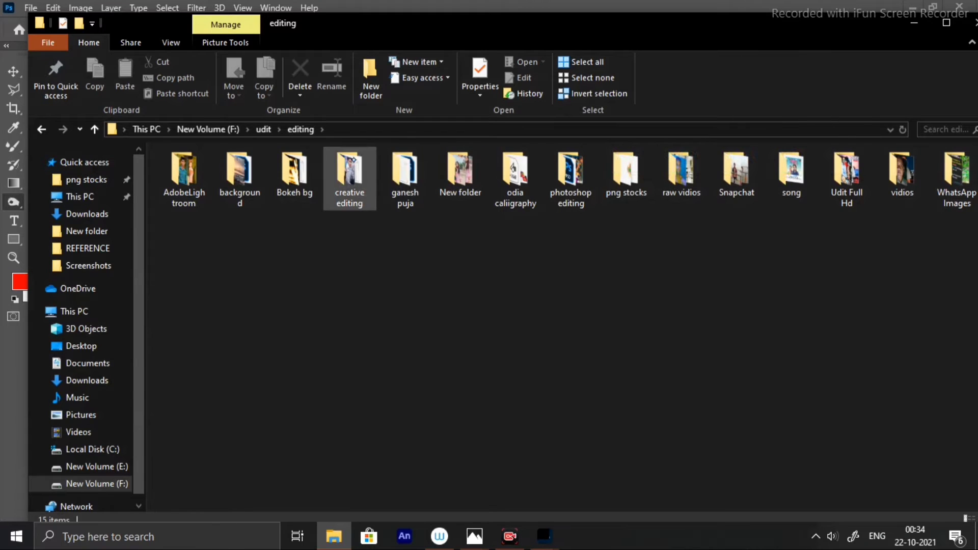
double_click(626, 183)
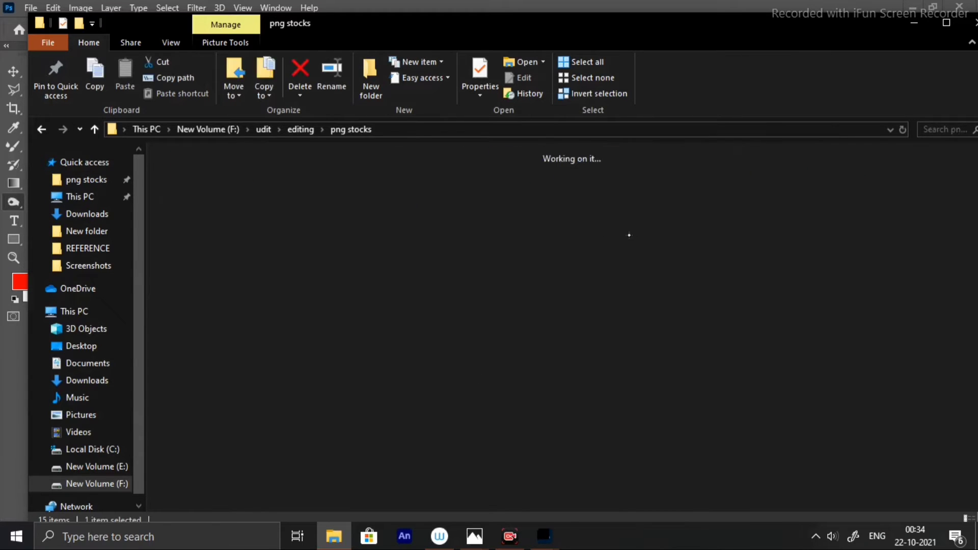
scroll(532, 389, "down", 7)
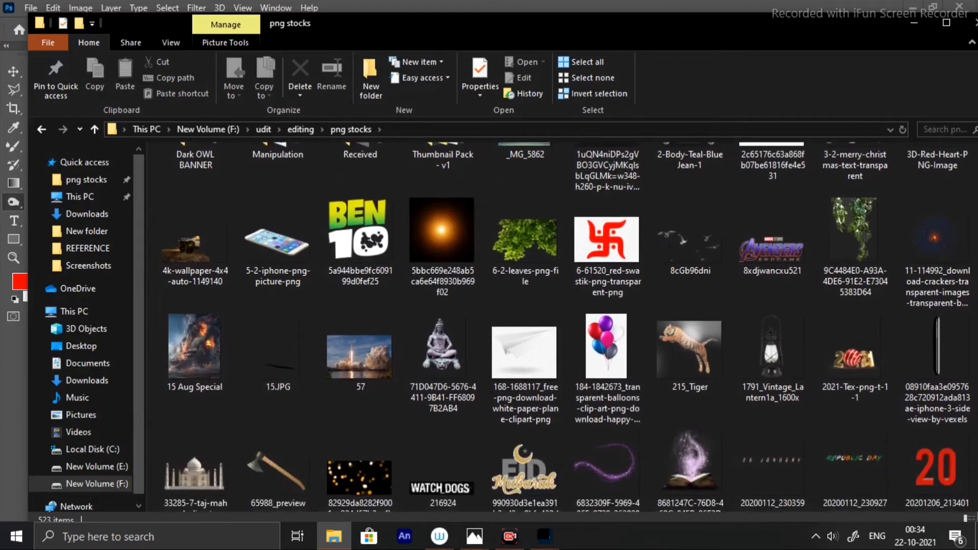
scroll(459, 264, "up", 6)
left_click(460, 265)
right_click(460, 264)
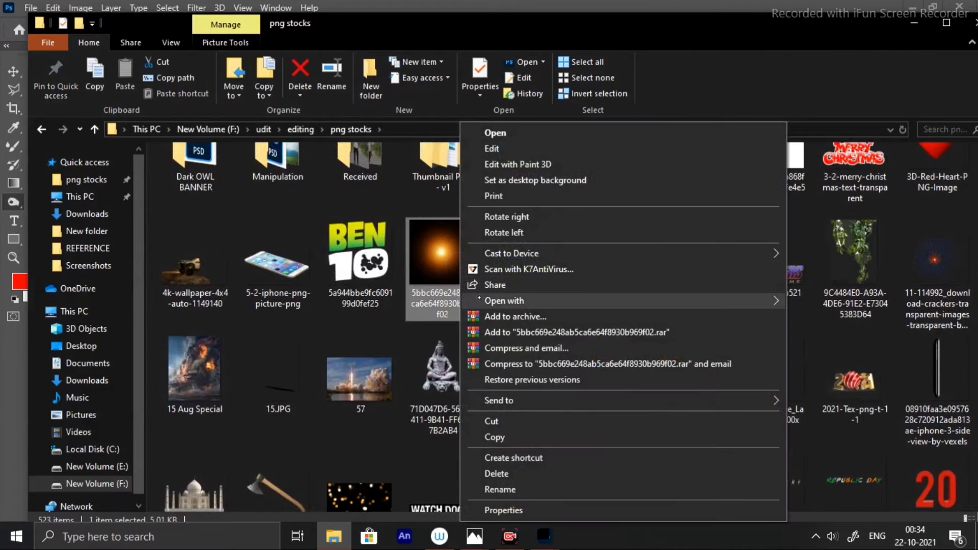
mouse_move(754, 301)
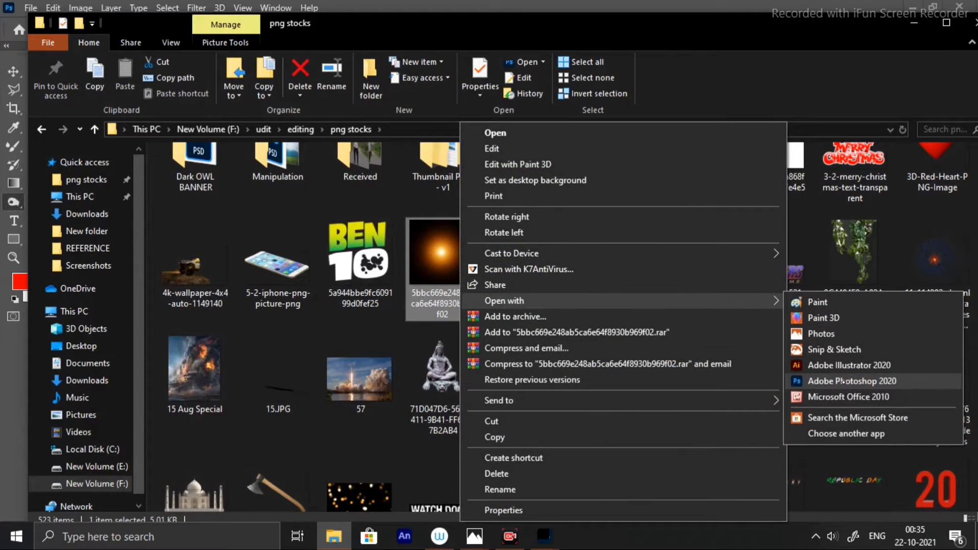
left_click(842, 381)
Step: Unlock the glow image's background, float its window, and copy the glow over the large badge in the portrait's lower-left corner
left_click(944, 245)
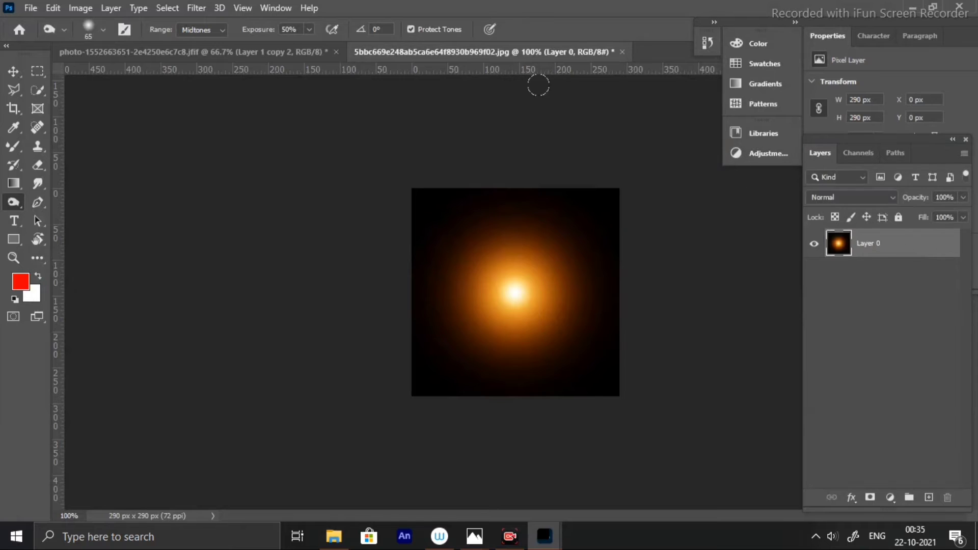
right_click(541, 51)
left_click(586, 125)
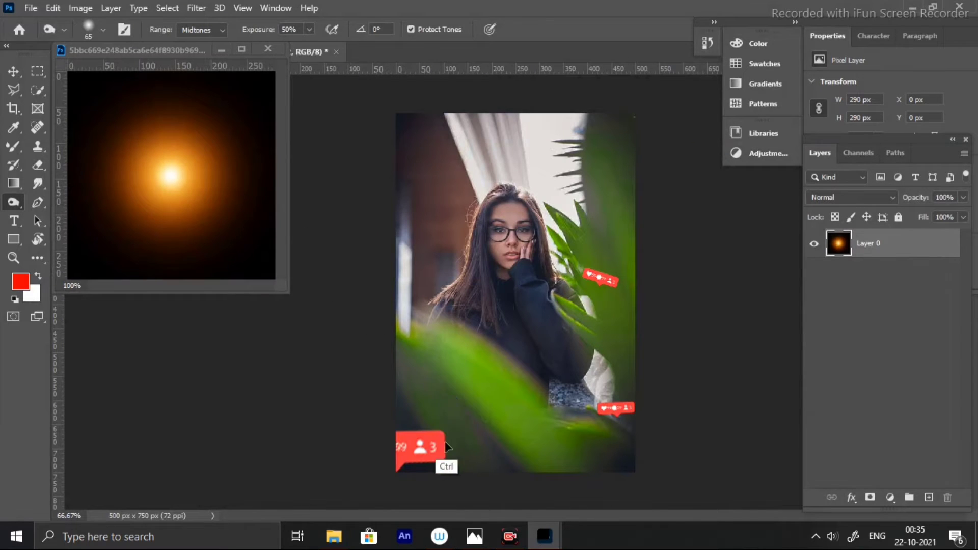
left_click_drag(445, 447, 450, 423)
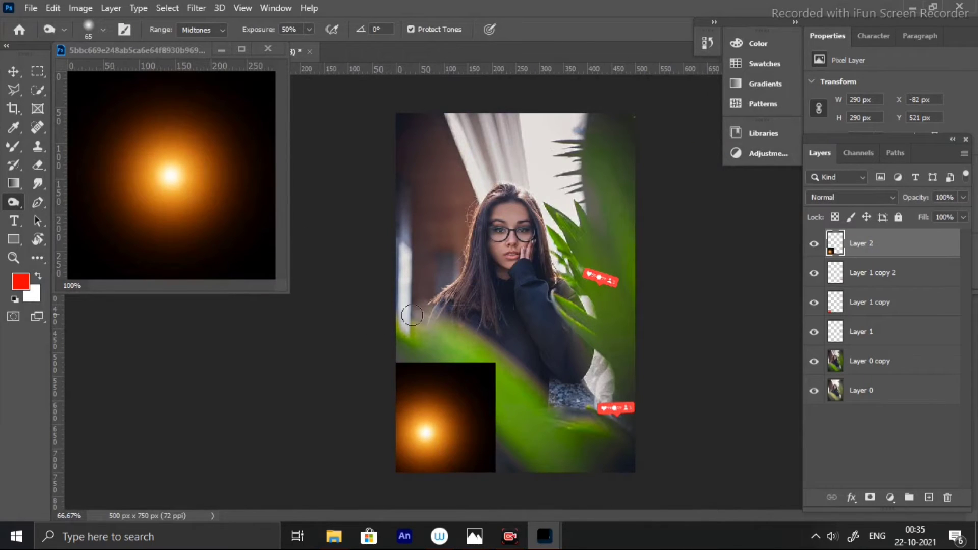
Step: Set the blend mode of the glow on Layer 2 to Screen in its blending options
right_click(464, 415)
right_click(909, 243)
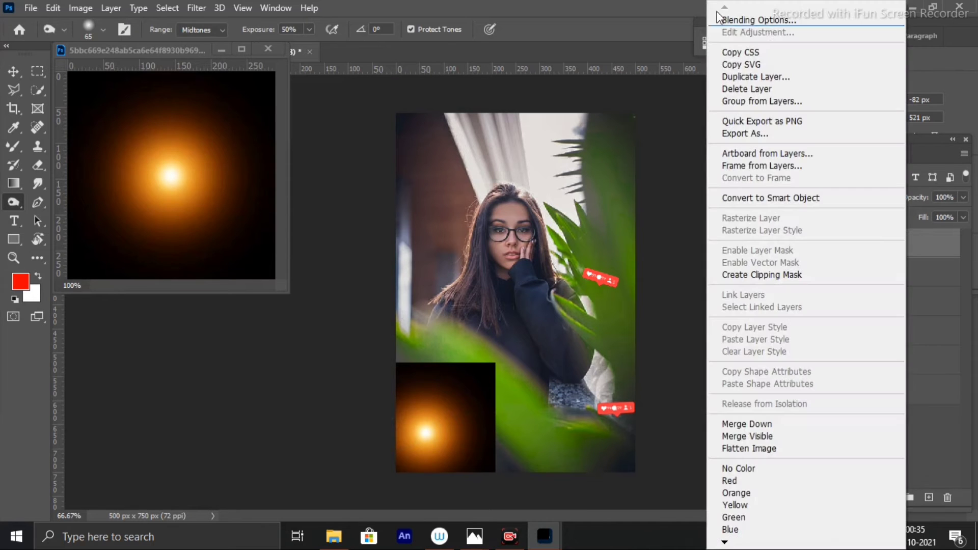
left_click(763, 17)
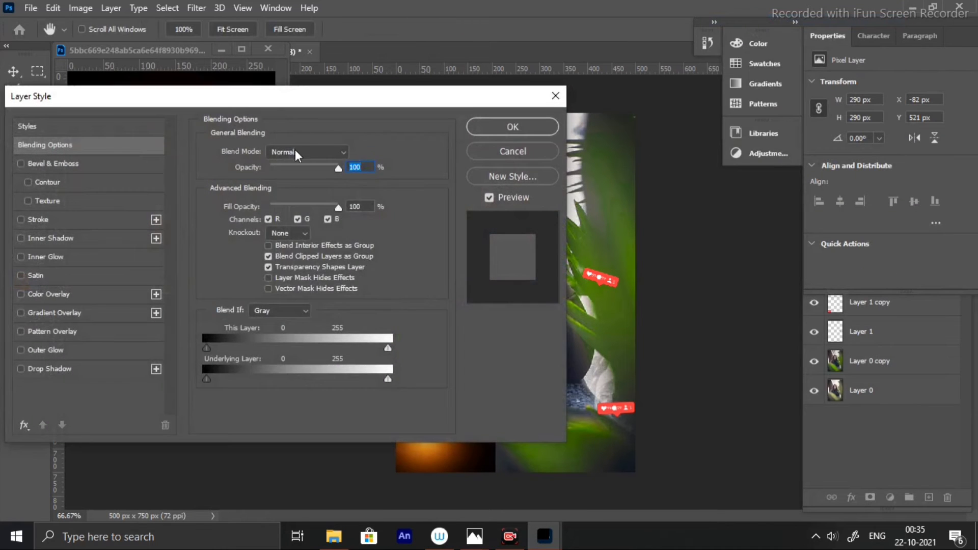
left_click(305, 152)
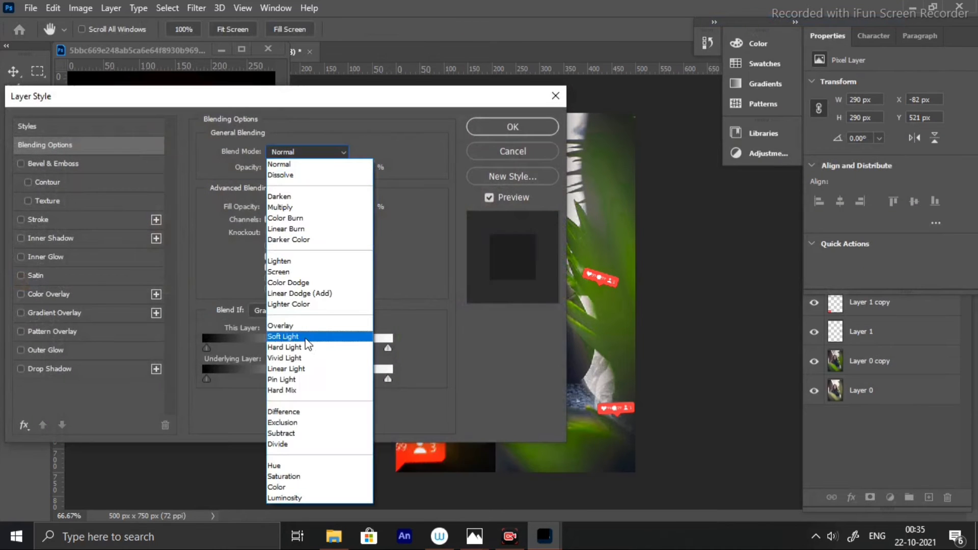
left_click(305, 271)
key("Return")
key("o")
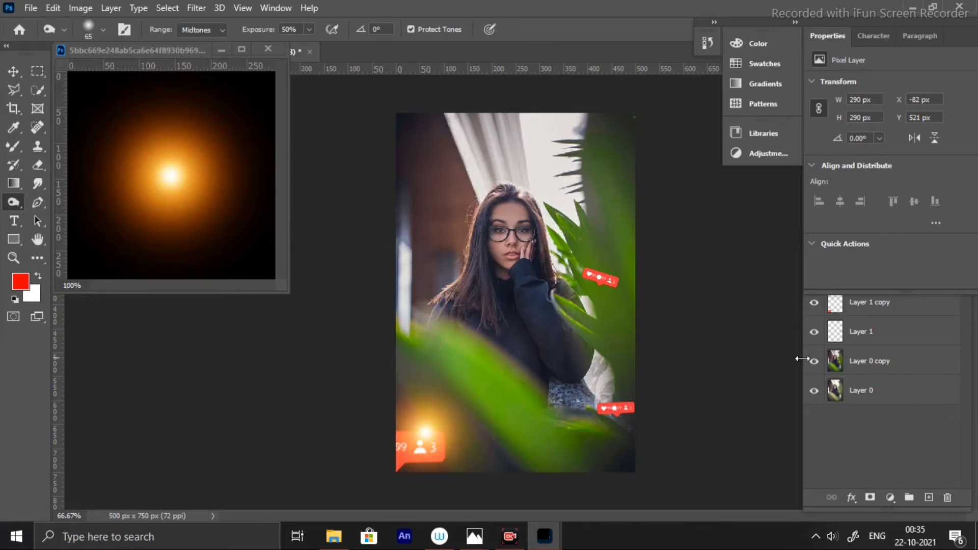
Step: Duplicate the glow on Layer 2, place the copy over the upper badge by the leaves, and close the glow source image
left_click(891, 428)
left_click_drag(895, 258, 929, 497)
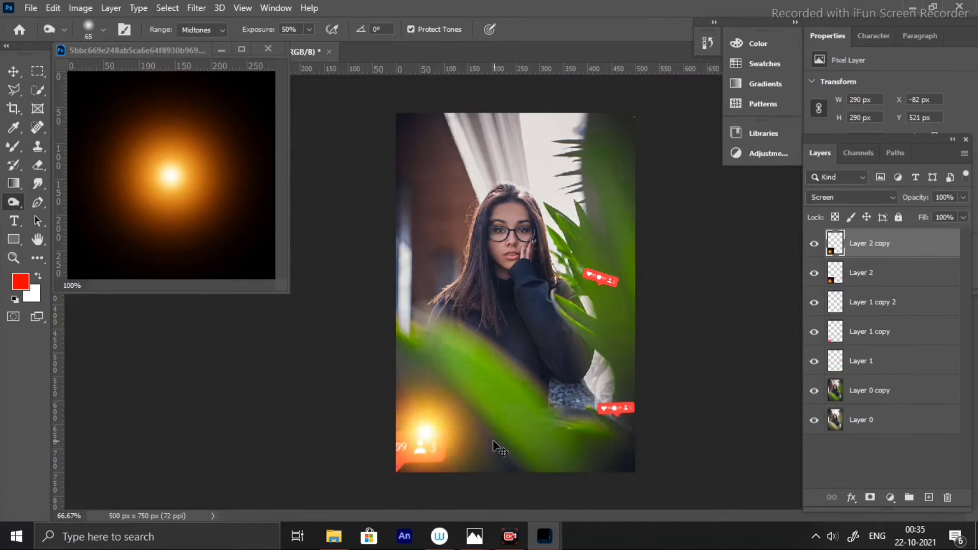
left_click_drag(492, 441, 549, 282)
key("ctrl+t")
left_click(267, 49)
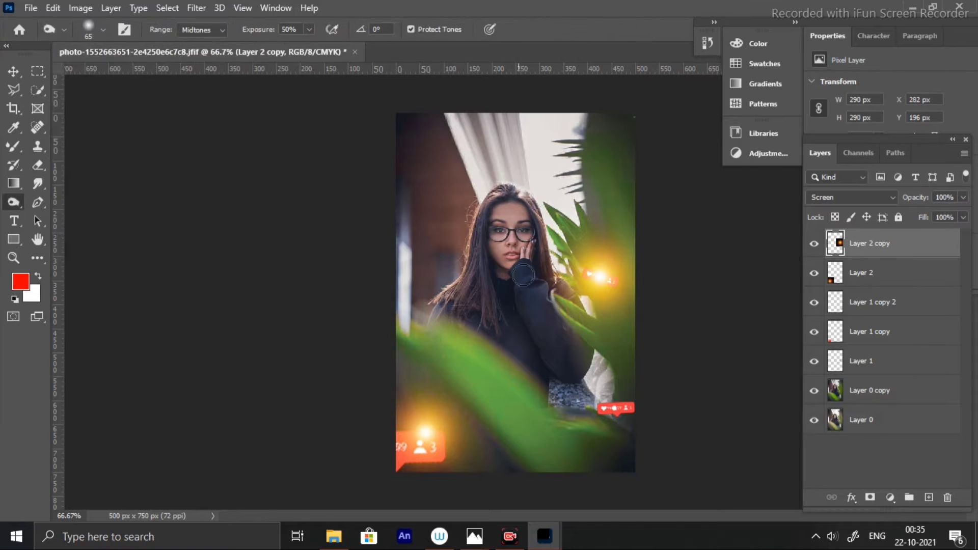
Step: Fine-tune the position of the glow copy to X 287 px, Y 194 px over the upper badge
key("ctrl+plus")
key("ctrl+plus")
key("ctrl+plus")
left_click_drag(532, 286, 286, 322)
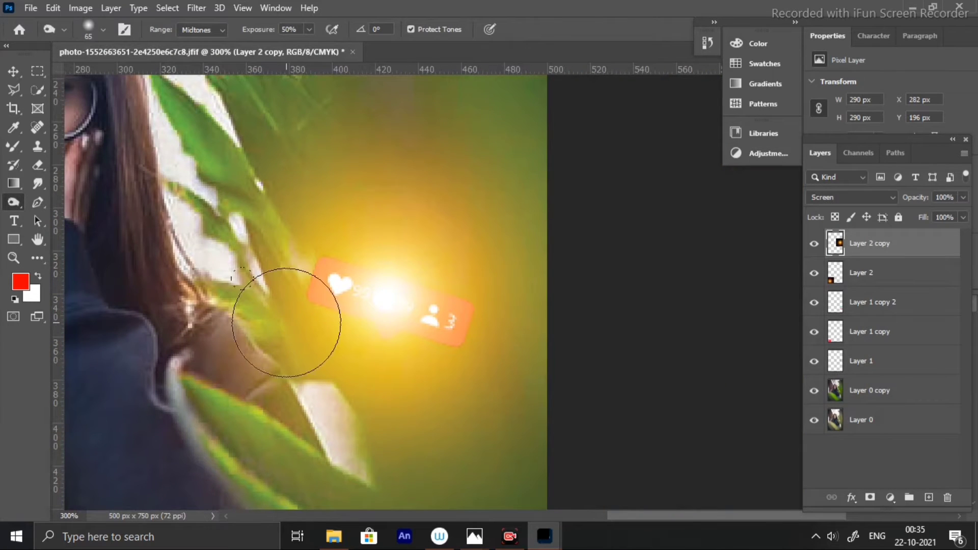
key("ctrl+t")
left_click_drag(398, 313, 497, 387)
key("Return")
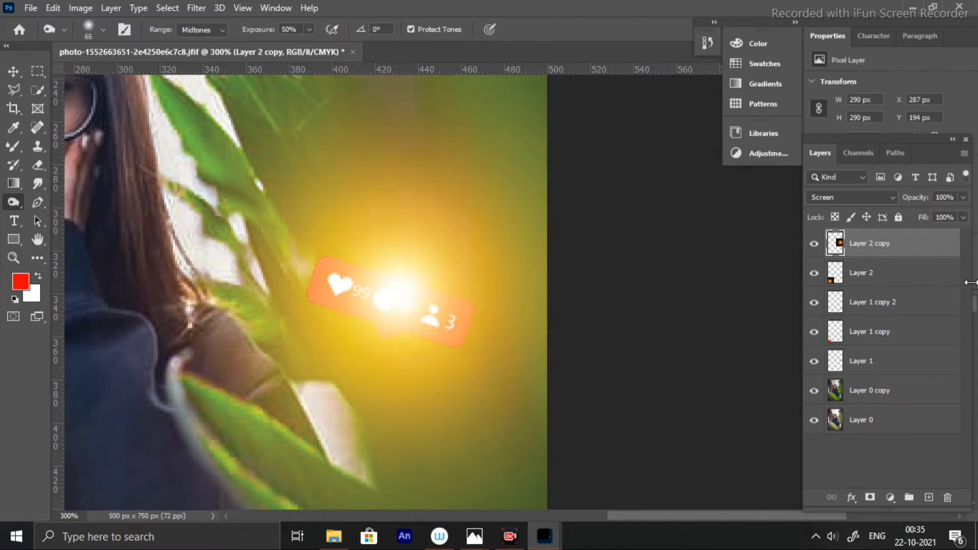
Step: Restack Layer 2 copy between Layer 1 and Layer 0 copy so the glow sits behind the upper badge
left_click_drag(905, 254, 873, 371)
key("ctrl+minus")
key("ctrl+minus")
key("ctrl+minus")
key("ctrl+plus")
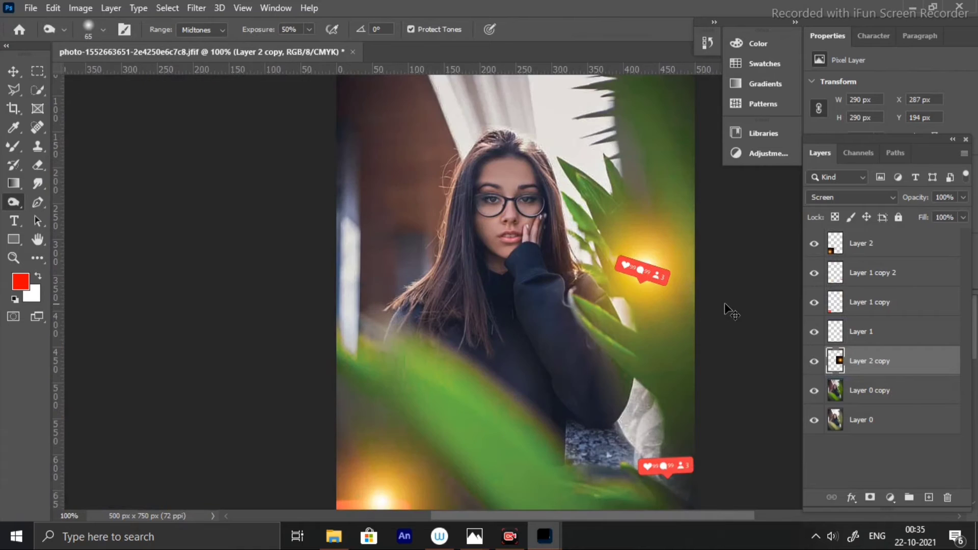
Step: Scale Layer 2 copy to about 34% and place it above Layer 1 over the upper badge's heart icon
key("ctrl+t")
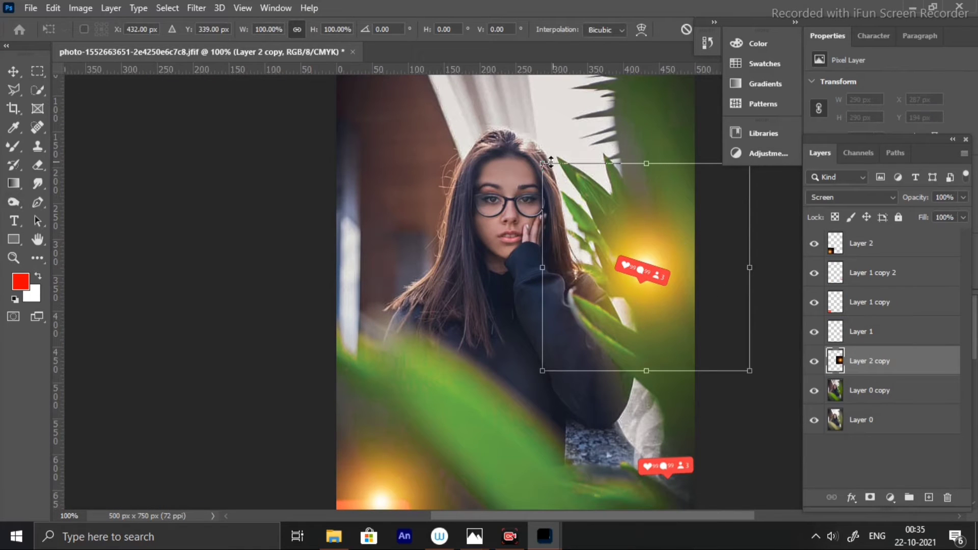
left_click_drag(550, 162, 611, 242)
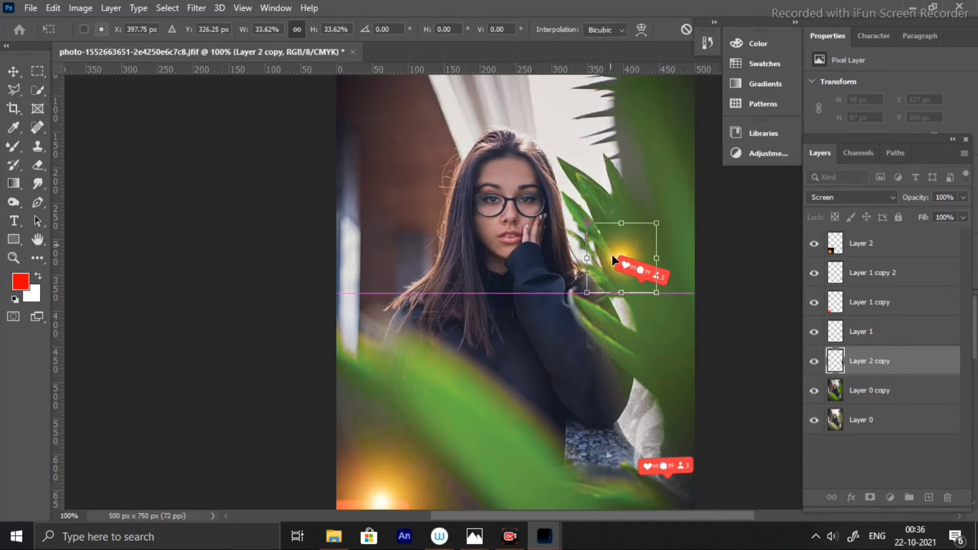
key("Return")
mouse_move(849, 362)
left_mouse_down()
mouse_move(860, 325)
mouse_move(866, 336)
left_mouse_up()
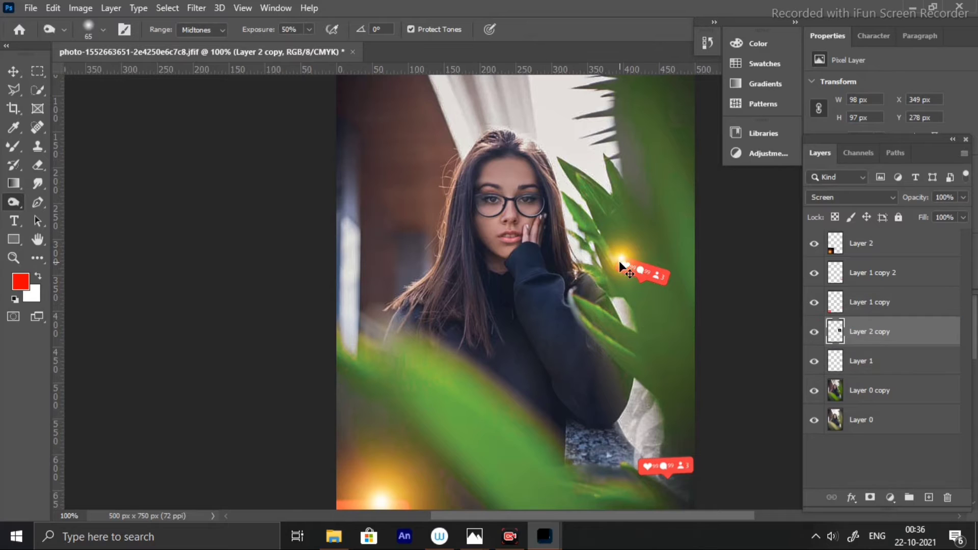
left_click_drag(619, 261, 622, 267)
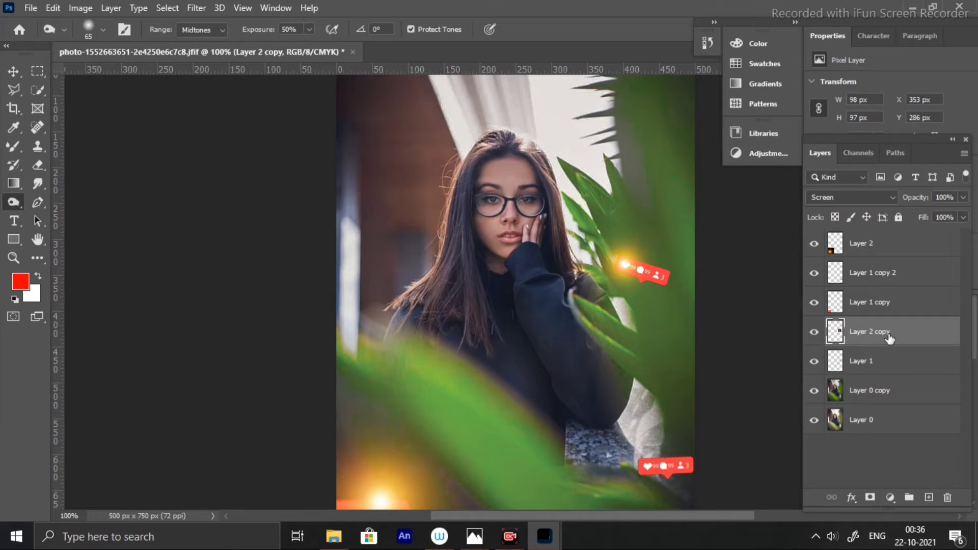
Step: Duplicate the small glow onto a layer below Layer 1 and move Layer 2 copy down off the badge
key("ctrl+j")
left_click_drag(889, 338, 872, 390)
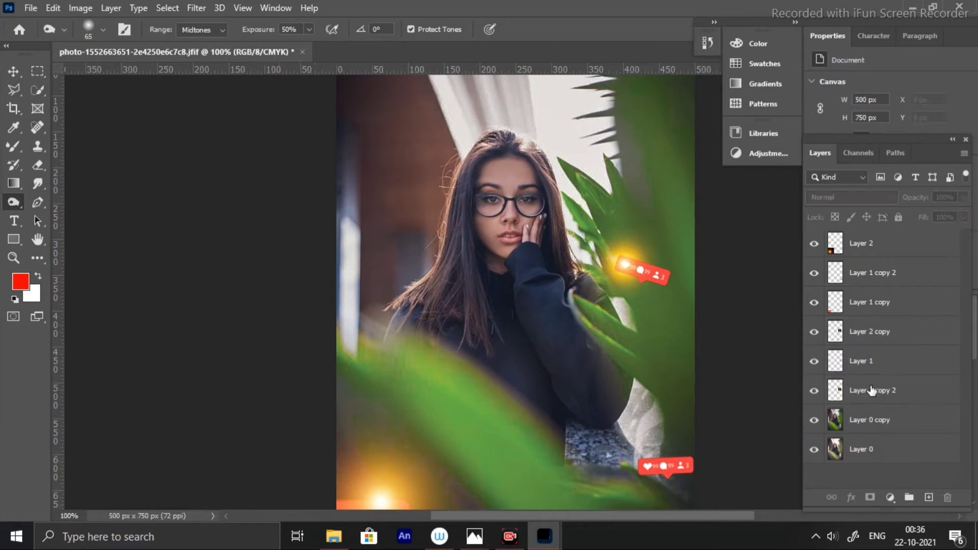
left_click_drag(630, 250, 637, 289)
right_click(630, 275)
left_click(628, 278)
right_click(622, 277)
left_click(639, 296)
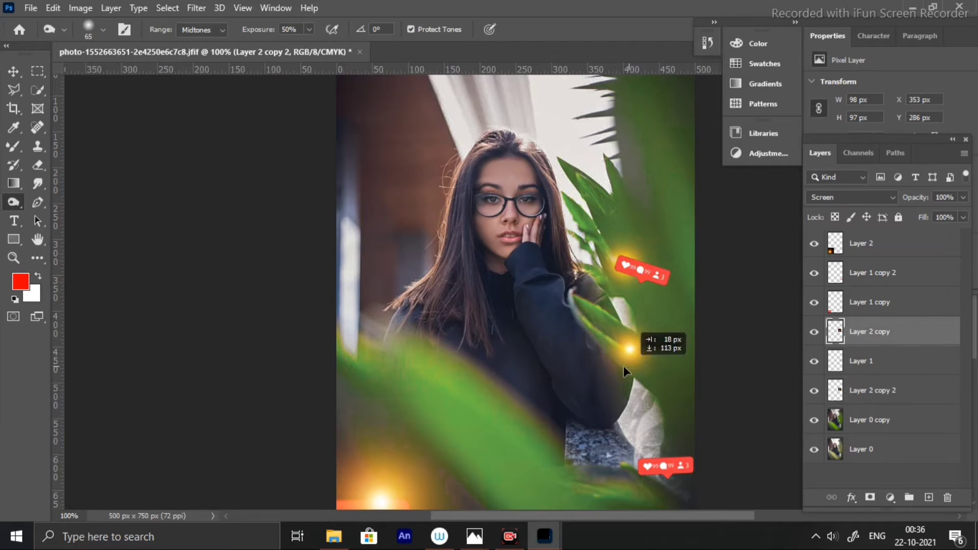
left_click_drag(623, 366, 623, 367)
Step: Move Layer 2 copy 2 to the upper badge's lower edge and return Layer 2 copy to the heart icon
right_click(622, 275)
left_click(624, 279)
left_click_drag(652, 295, 652, 294)
right_click(635, 350)
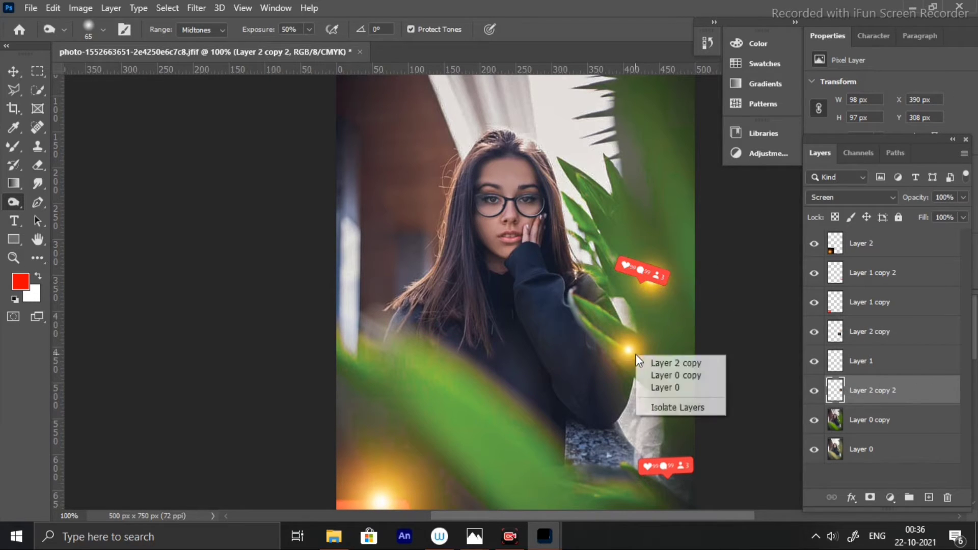
left_click(653, 359)
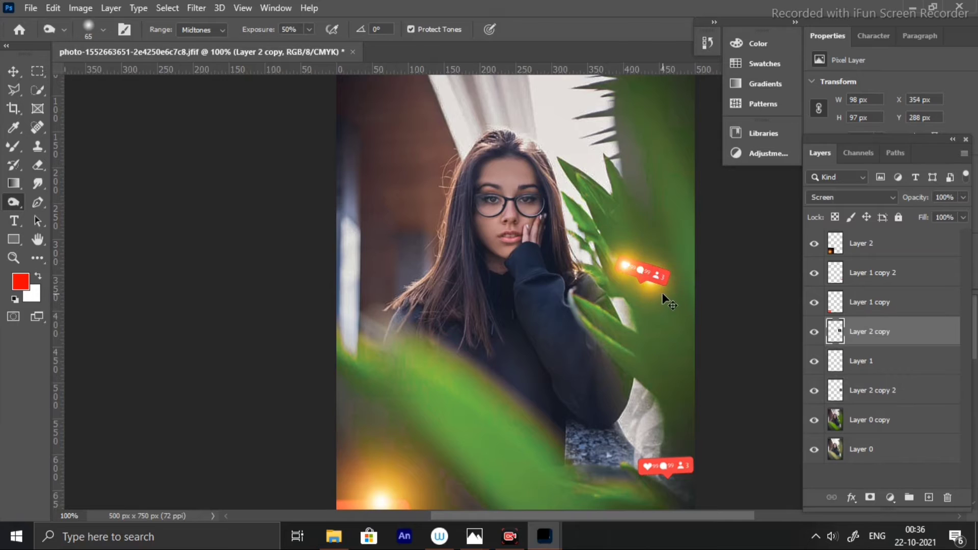
Step: Hide the rulers around the canvas
key("ctrl+t")
key("ctrl+r")
key("Return")
key("o")
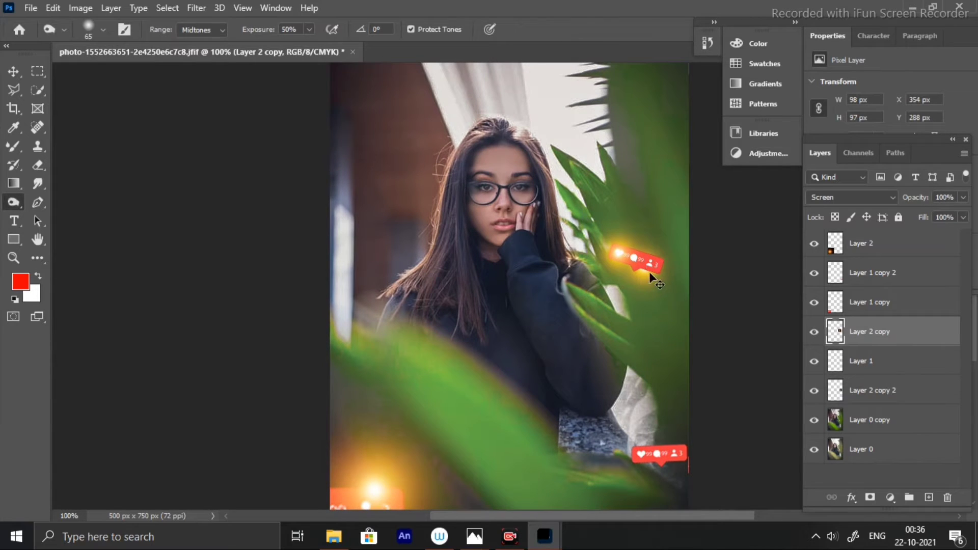
right_click(652, 277)
left_click(656, 283)
key("ctrl+t")
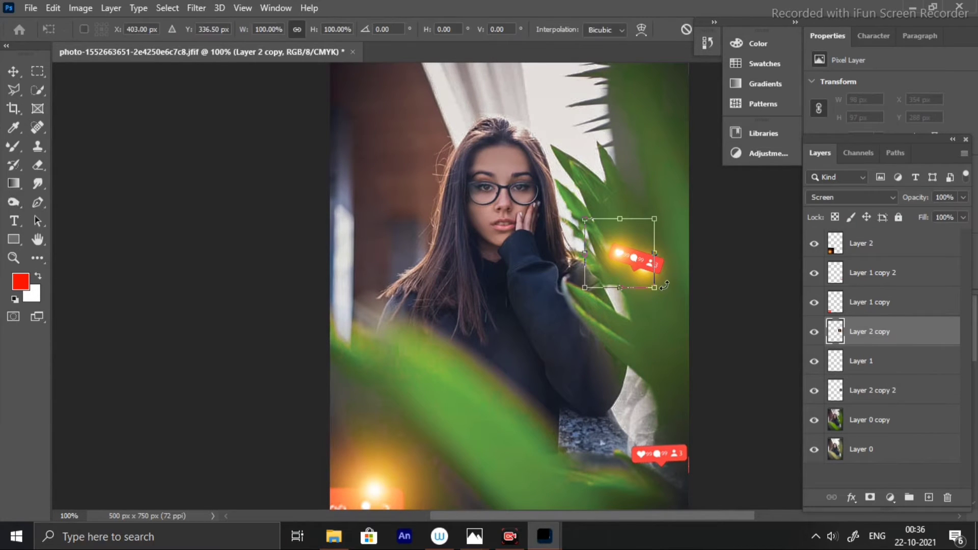
key("Return")
Step: Enlarge Layer 2 copy 2 to about 195 by 192 px and position the glow behind the upper badge
right_click(645, 278)
left_click(671, 294)
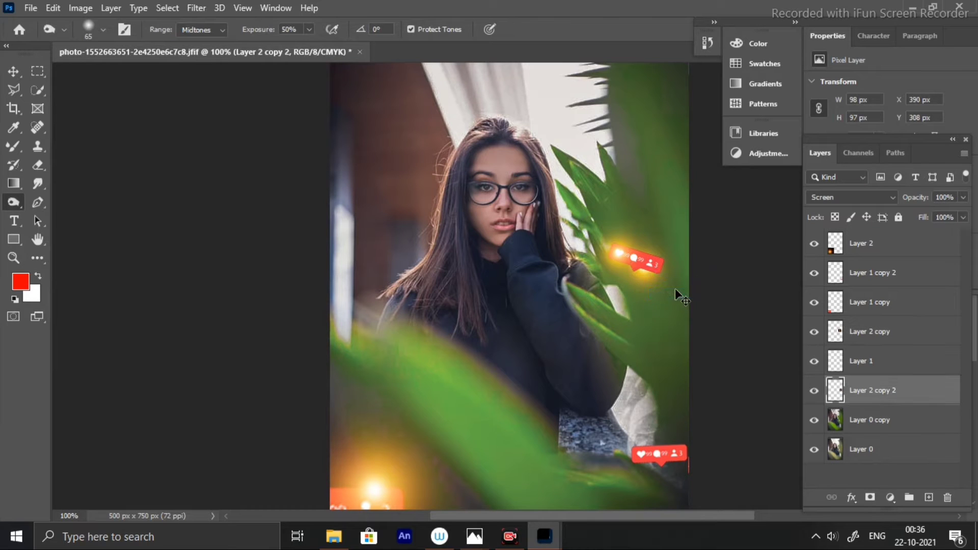
key("ctrl+t")
left_click_drag(683, 306, 749, 371)
left_click_drag(682, 331, 655, 291)
key("Return")
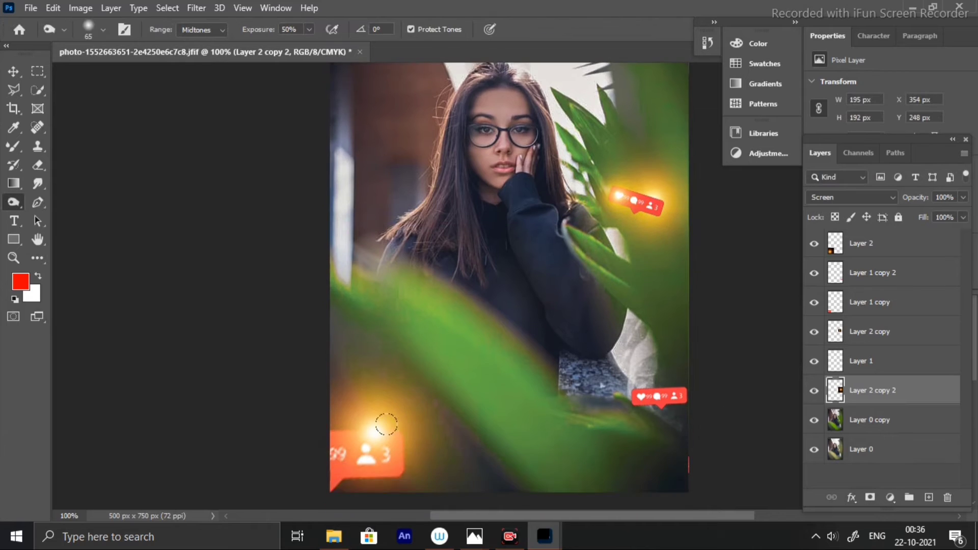
Step: Restack the glow on Layer 2 directly below Layer 1 copy so it sits behind the large lower-left badge
scroll(386, 424, "down", 2)
right_click(379, 385, "ctrl")
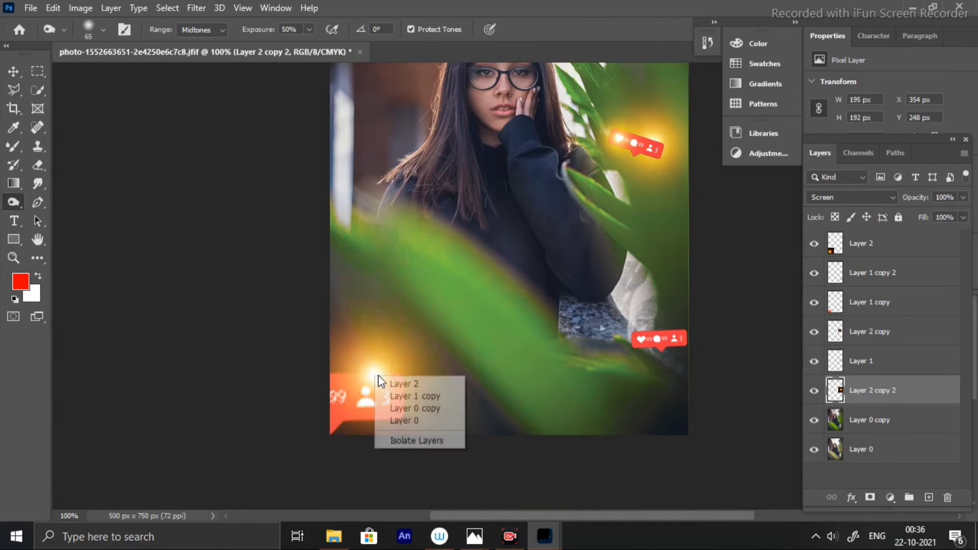
left_click(387, 386)
left_click_drag(915, 274, 902, 317)
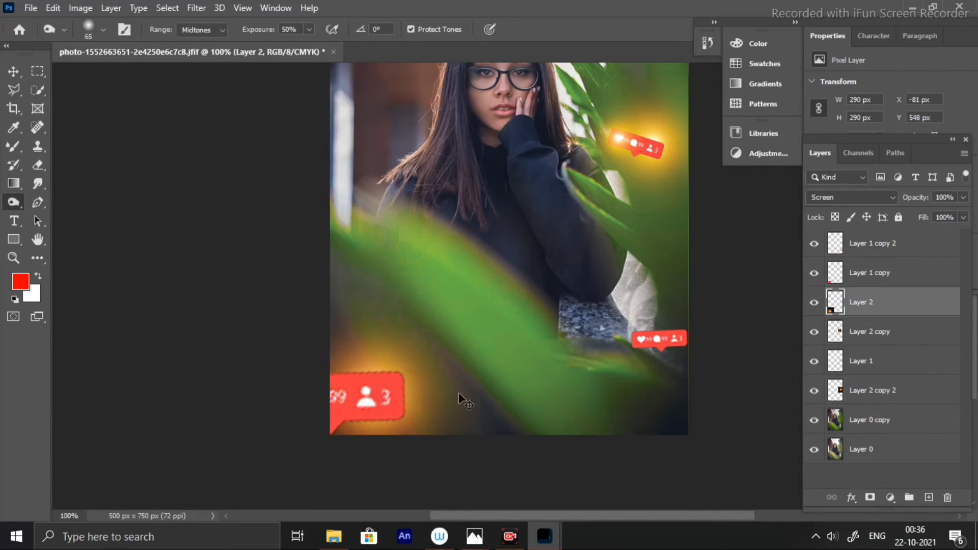
Step: Duplicate the large badge's glow onto the lower-right badge and set the copy's tint to +100 with the Camera Raw Filter
left_click_drag(411, 415, 734, 351)
left_click(196, 7)
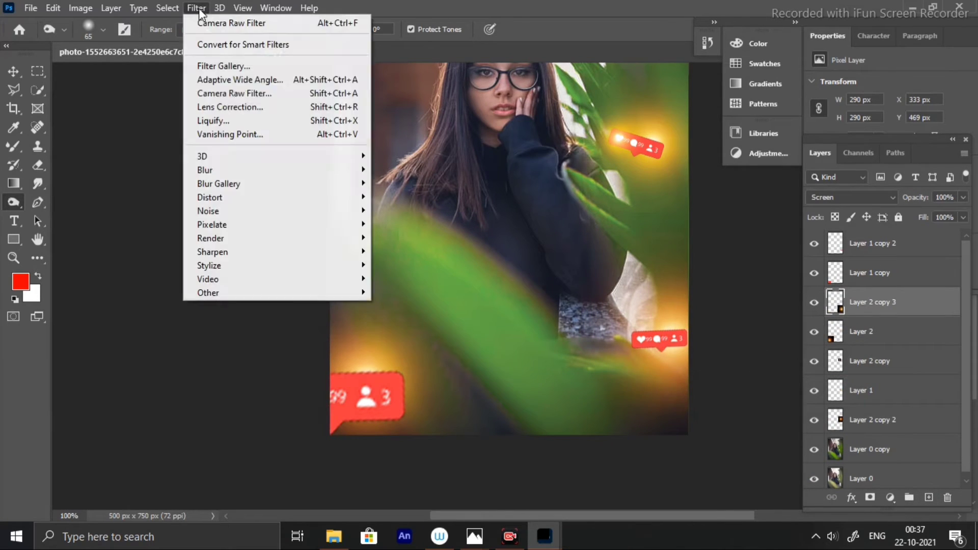
left_click(229, 93)
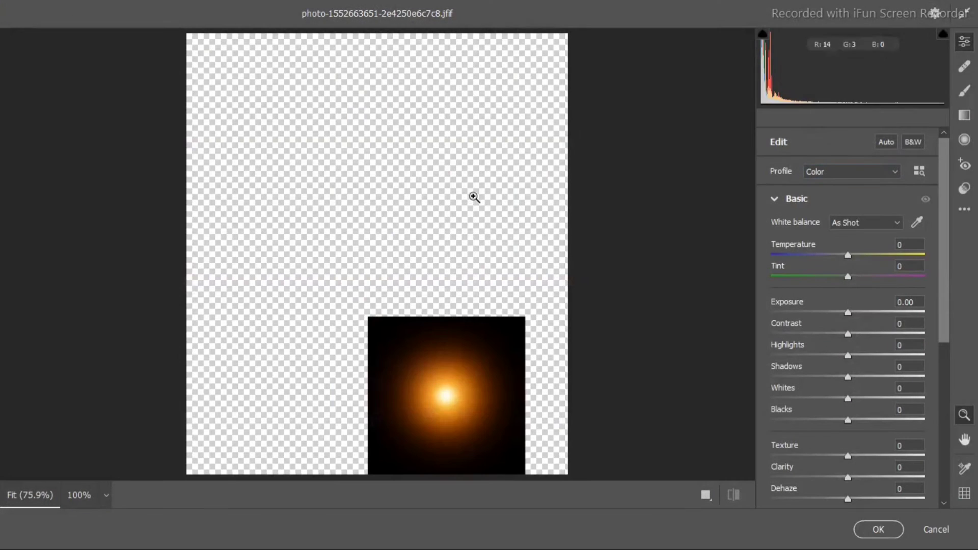
left_click_drag(902, 275, 942, 275)
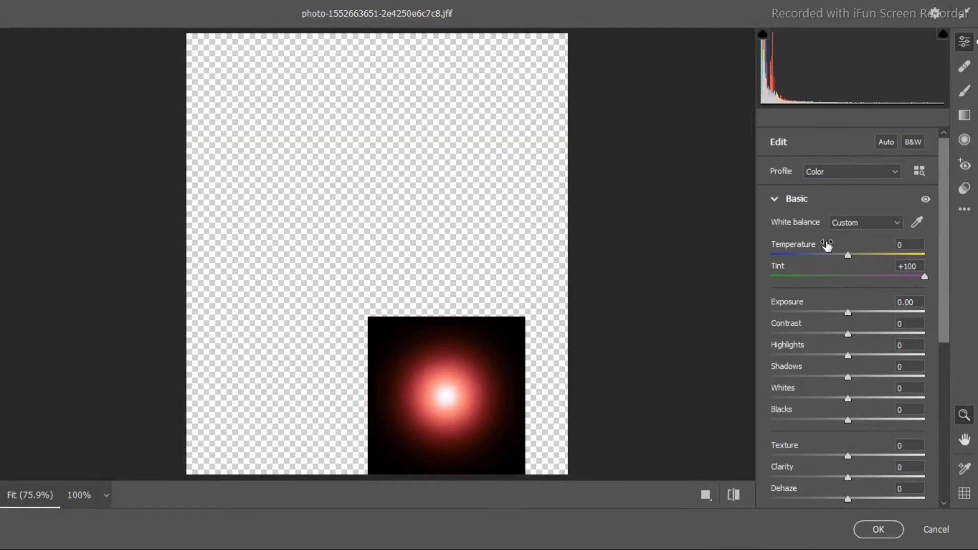
mouse_move(848, 255)
left_mouse_down()
mouse_move(924, 255)
mouse_move(835, 257)
mouse_move(848, 271)
left_mouse_up()
left_click(868, 529)
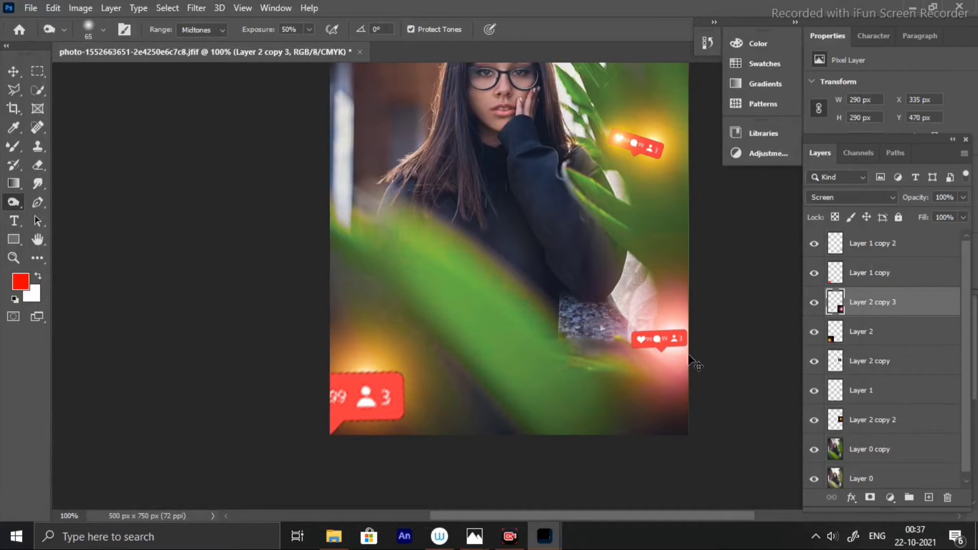
Step: Scale the pink glow on Layer 2 copy 3 to about 35% and place it over the lower-right badge
key("ctrl+t")
left_click_drag(568, 233, 631, 296)
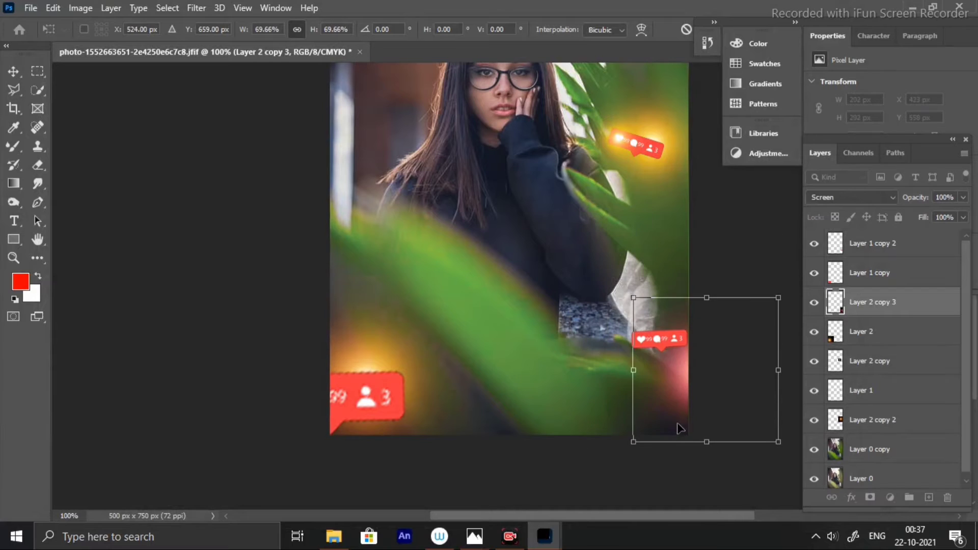
left_click_drag(671, 408, 647, 379)
left_click_drag(755, 413, 680, 345)
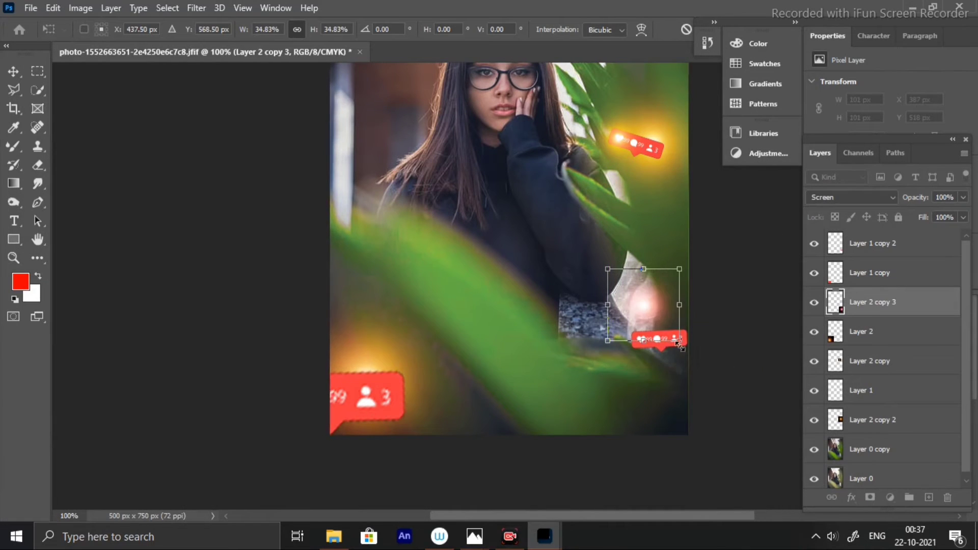
left_click_drag(667, 304, 667, 332)
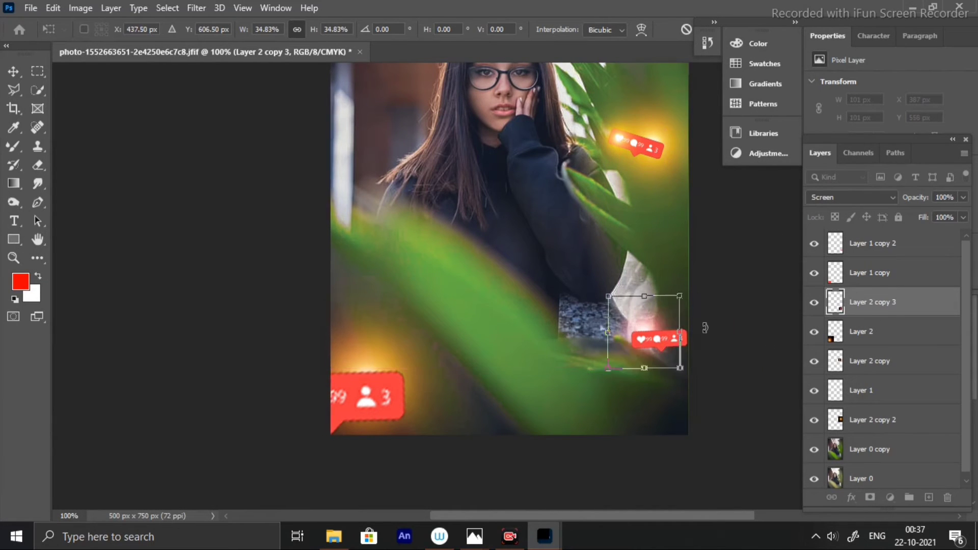
key("Return")
Step: Bring Layer 2 copy 3 to the top of the layer stack and place its glow over the lower-right badge's heart icon
mouse_move(870, 311)
left_mouse_down()
mouse_move(873, 273)
mouse_move(890, 406)
mouse_move(867, 275)
left_mouse_up()
left_click_drag(869, 252, 876, 240)
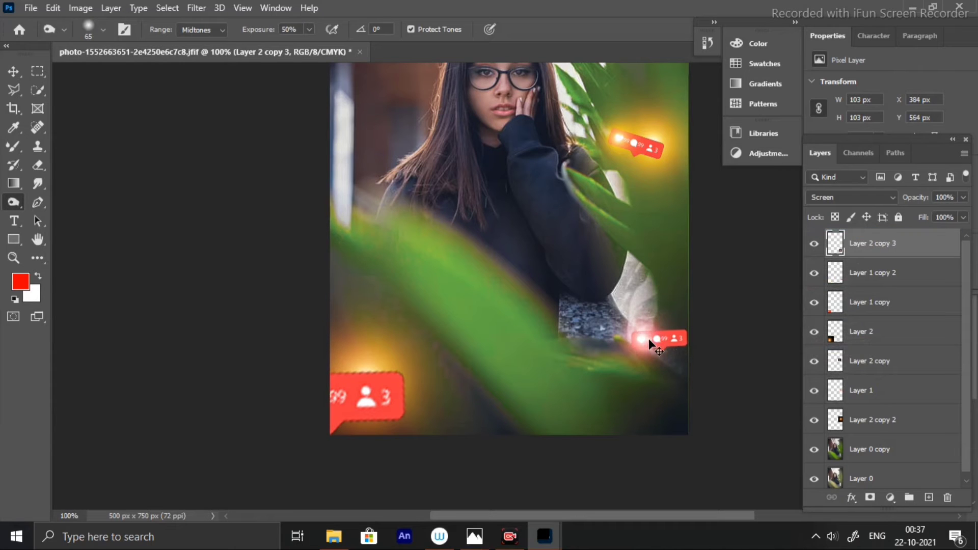
mouse_move(649, 338)
left_mouse_down()
mouse_move(680, 333)
mouse_move(644, 338)
left_mouse_up()
Step: Duplicate Layer 2 copy 3, restack the duplicate below Layer 1 copy 2, and enlarge it to about 147%
left_click_drag(901, 250, 929, 497)
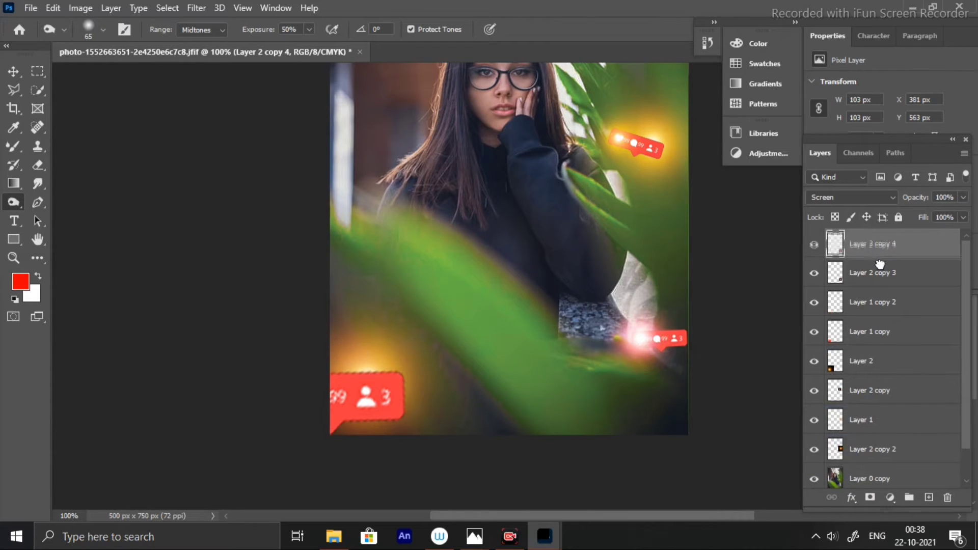
left_click_drag(896, 248, 887, 319)
key("ctrl+t")
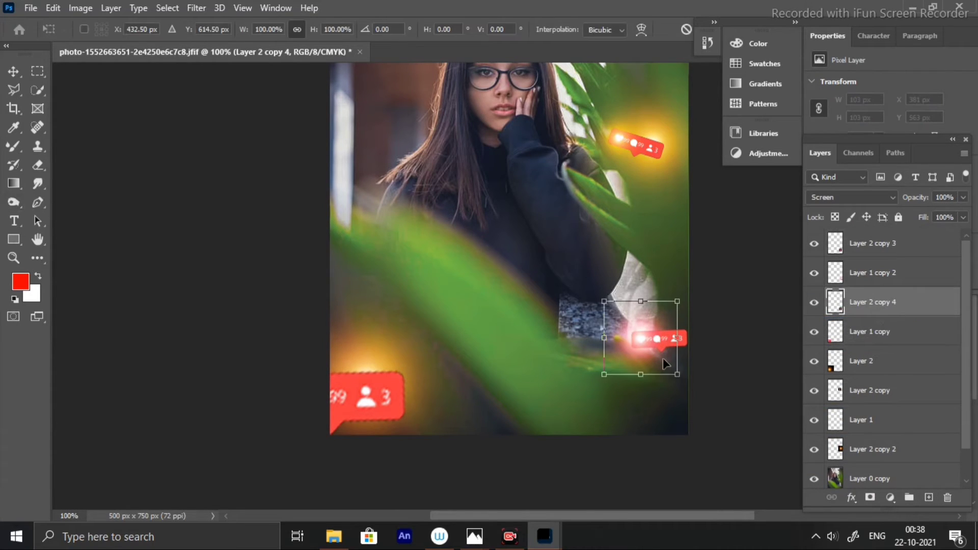
mouse_move(680, 373)
left_mouse_down()
mouse_move(752, 446)
mouse_move(687, 361)
left_mouse_up()
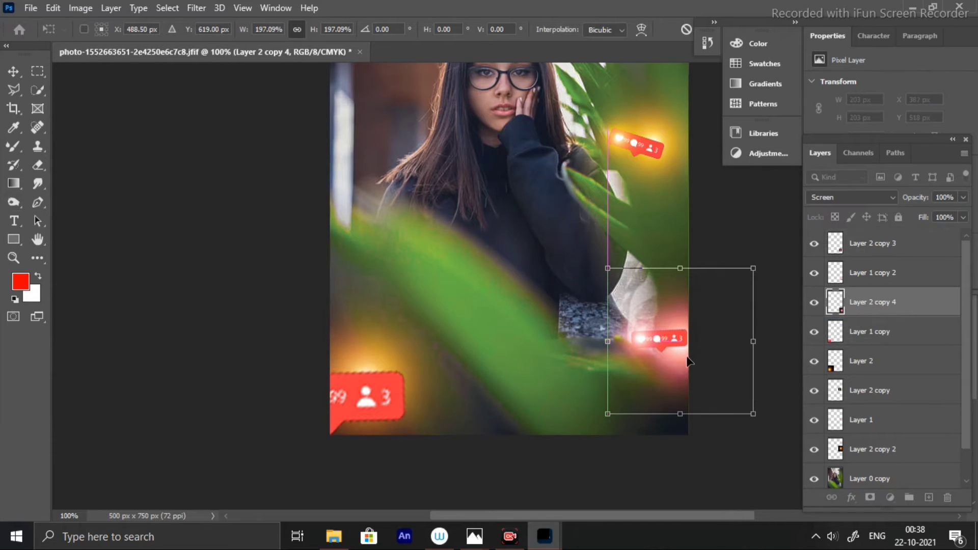
left_click_drag(757, 268, 717, 290)
Step: Nudge the enlarged pink glow up and right behind the lower-right badge to X 398 px, Y 540 px
key("Up")
key("Up")
key("Up")
key("Up")
key("Up")
key("Up")
key("Up")
key("Up")
key("Up")
key("Right")
key("Right")
key("Right")
key("Right")
key("Right")
key("Right")
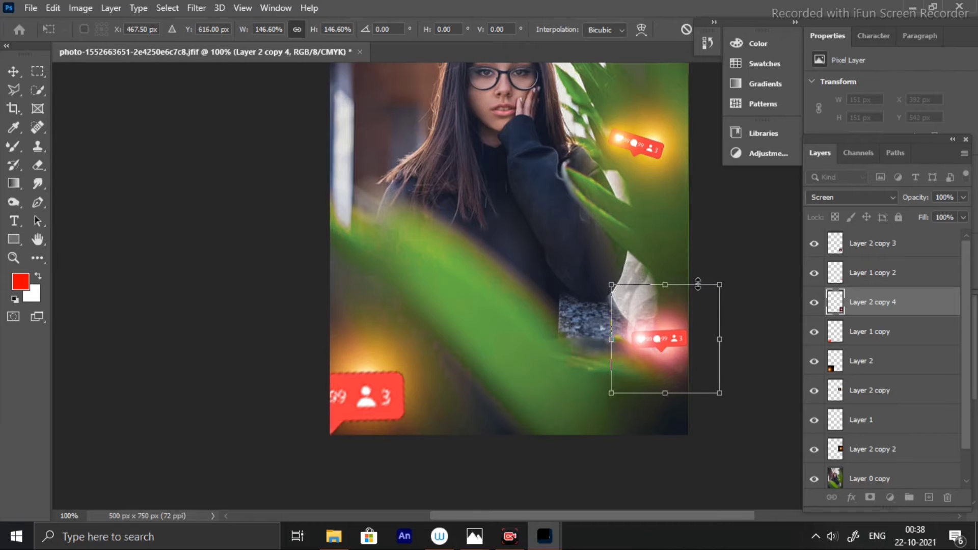
key("Right")
key("Right")
key("Right")
key("Right")
key("Return")
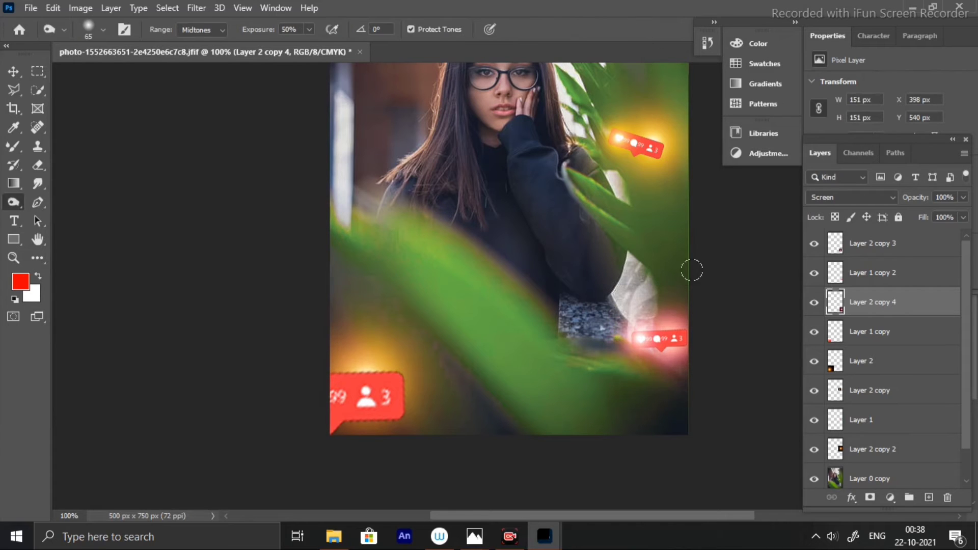
Step: Warp the enlarged pink glow inward from its top and bottom edges to hug the lower-right badge
key("ctrl+t")
left_click(642, 29)
left_click_drag(670, 293, 671, 310)
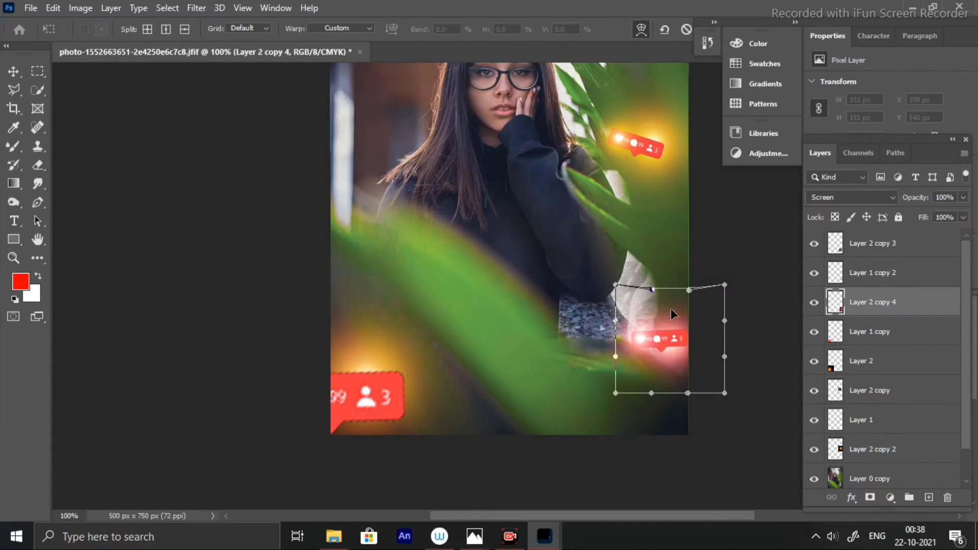
left_click_drag(683, 387, 671, 356)
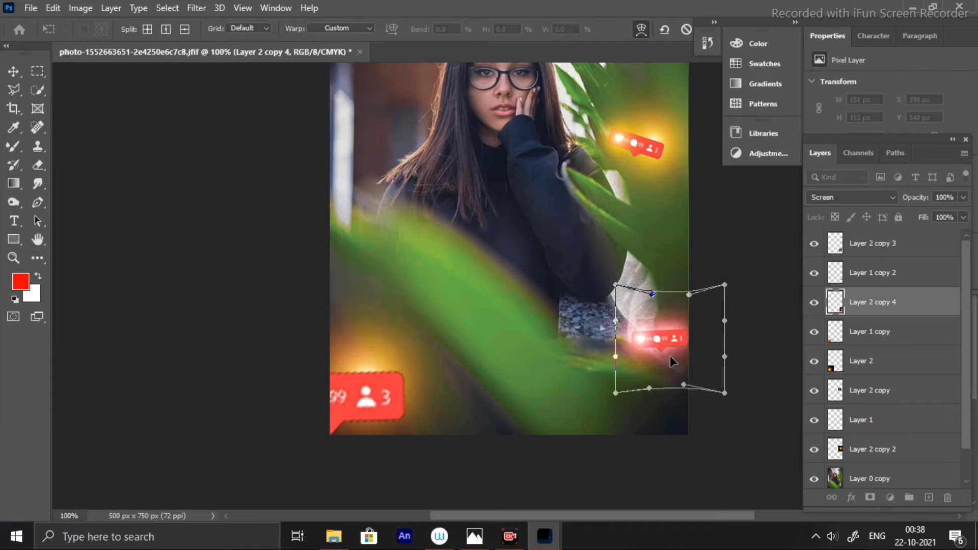
key("Return")
scroll(607, 281, "up", 2)
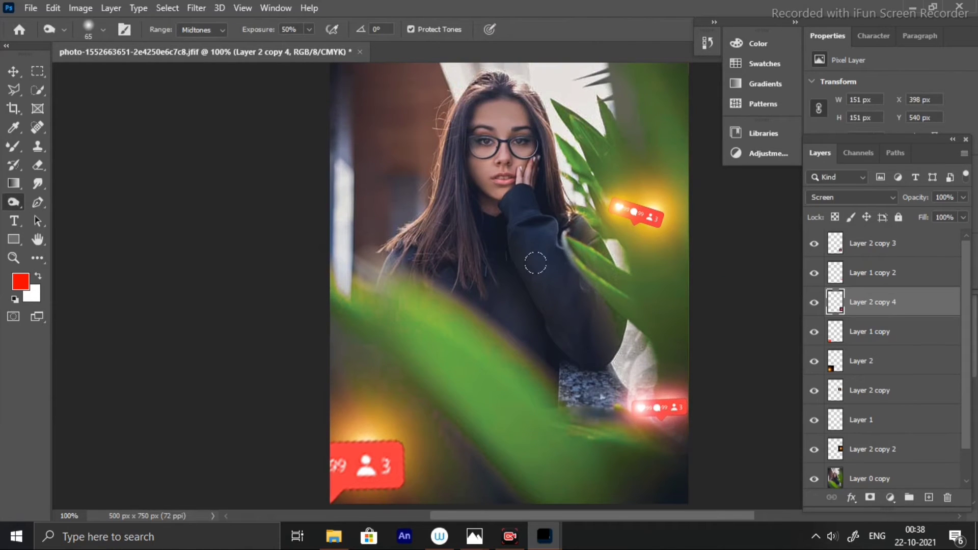
Step: Examine the whole portrait and the balance of its badges and glow overlays
scroll(492, 260, "up", 3)
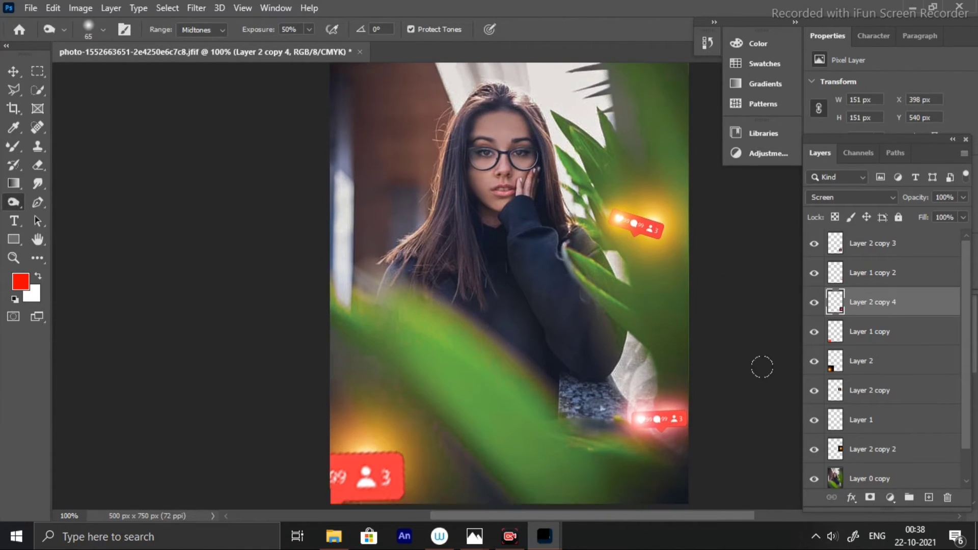
scroll(442, 350, "down", 3)
scroll(507, 288, "up", 3)
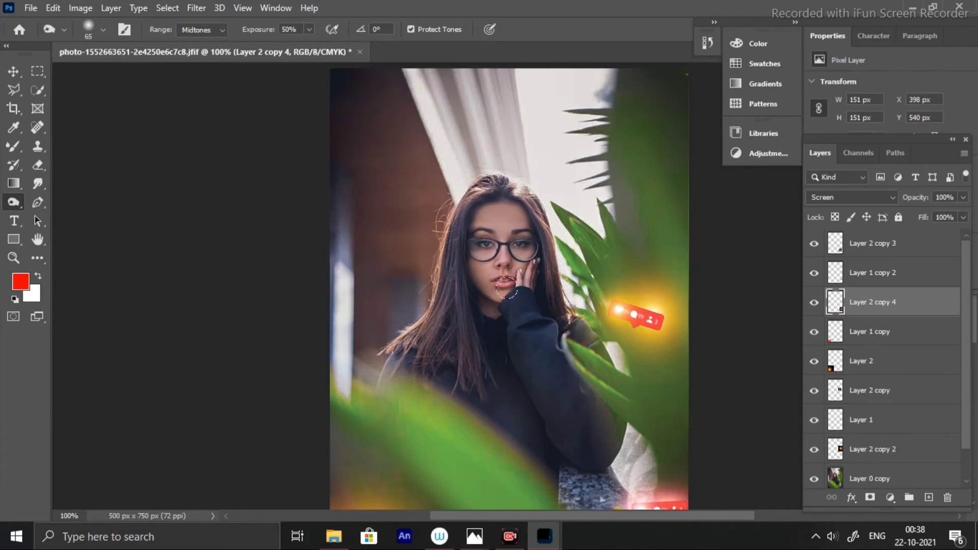
scroll(561, 287, "down", 1)
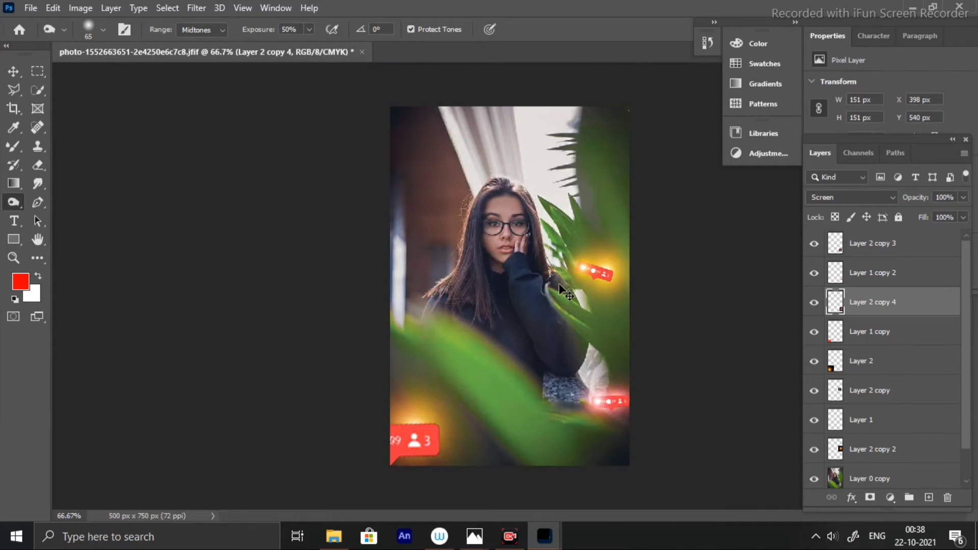
scroll(558, 284, "up", 1)
scroll(558, 283, "down", 1)
scroll(559, 283, "up", 1)
scroll(558, 283, "down", 1)
scroll(559, 284, "up", 1)
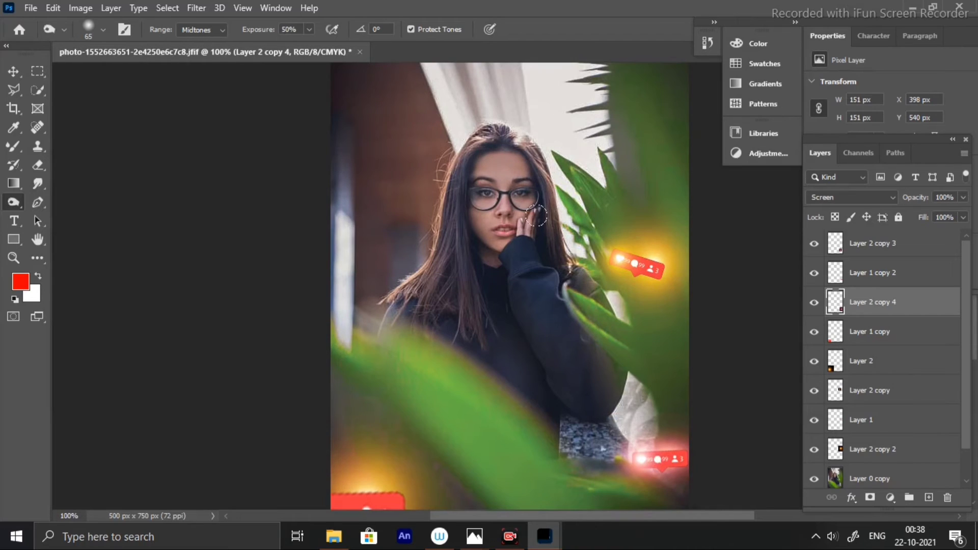
Step: Switch to File Explorer and select the PicsArt_01-25-10.00.40(1) image in the png stocks folder
left_click(333, 536)
scroll(481, 351, "down", 5)
scroll(480, 350, "down", 15)
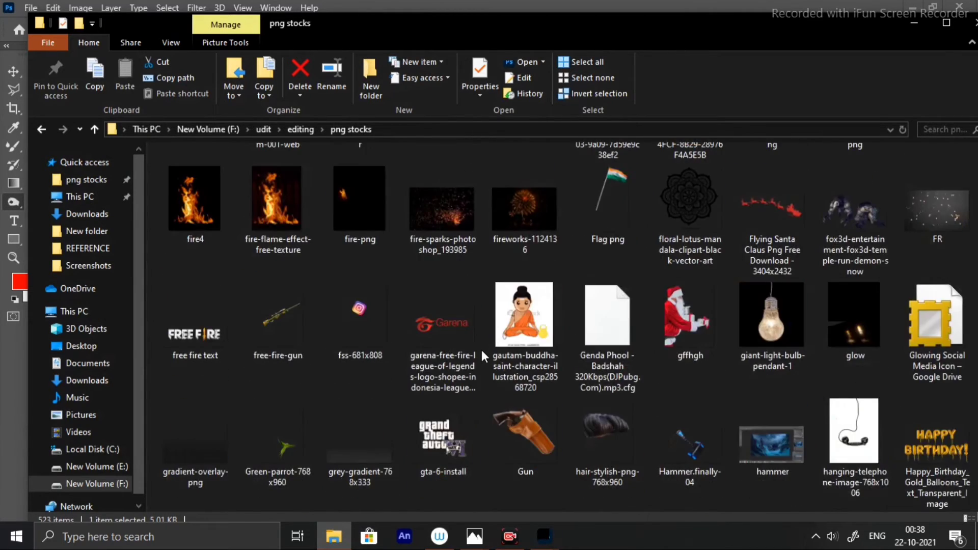
scroll(348, 465, "down", 15)
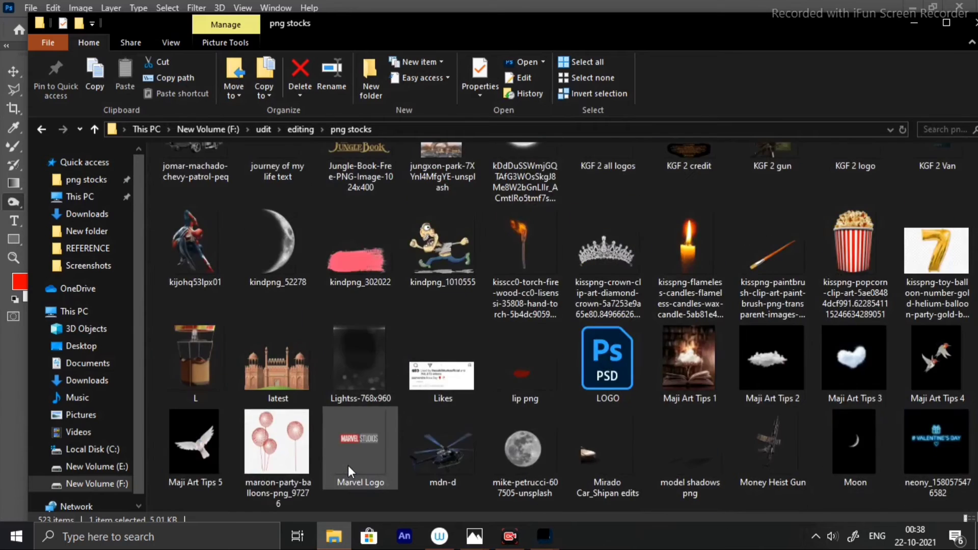
scroll(409, 329, "up", 6)
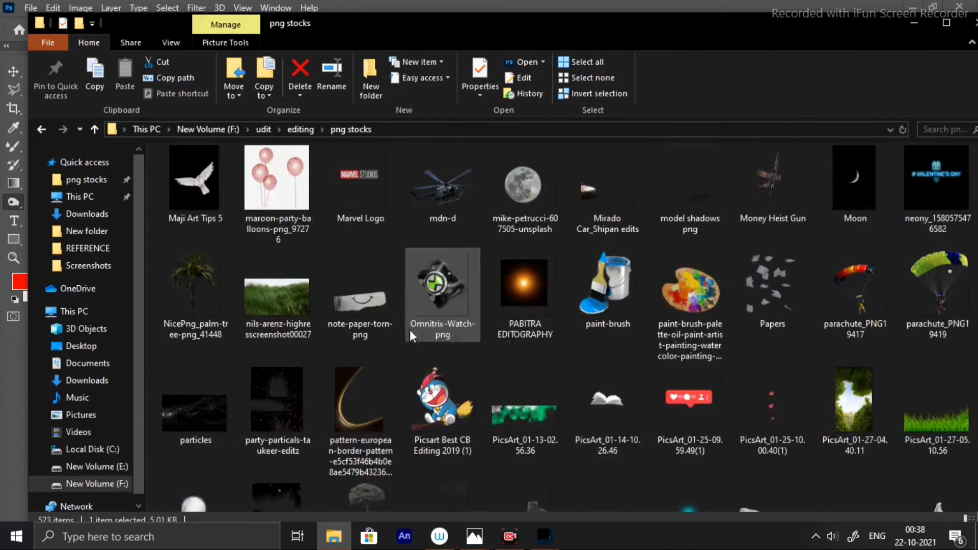
left_click(789, 399)
right_click(789, 400)
mouse_move(765, 306)
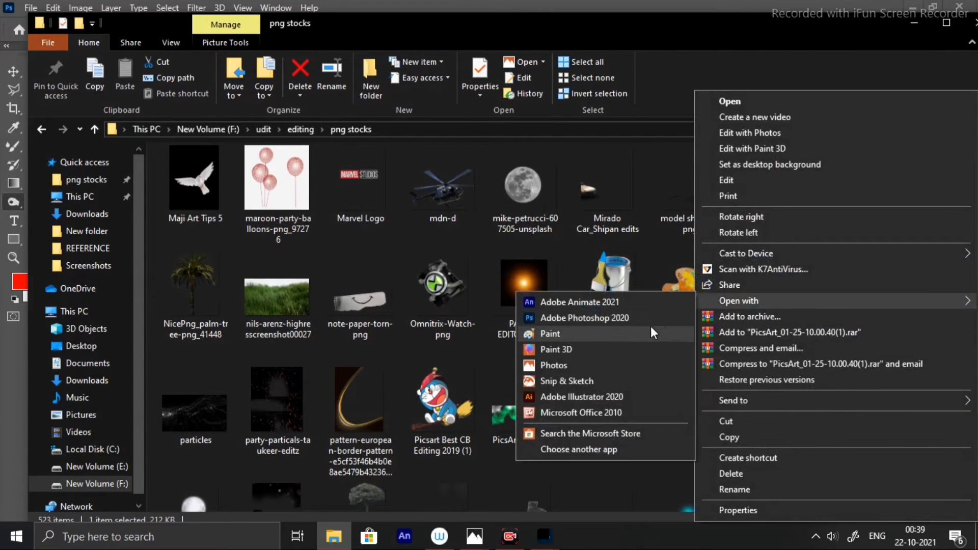
left_click(650, 328)
left_click(957, 8)
Step: Open PicsArt_01-25-10.00.40(1) in Photoshop and float its document window
right_click(789, 400)
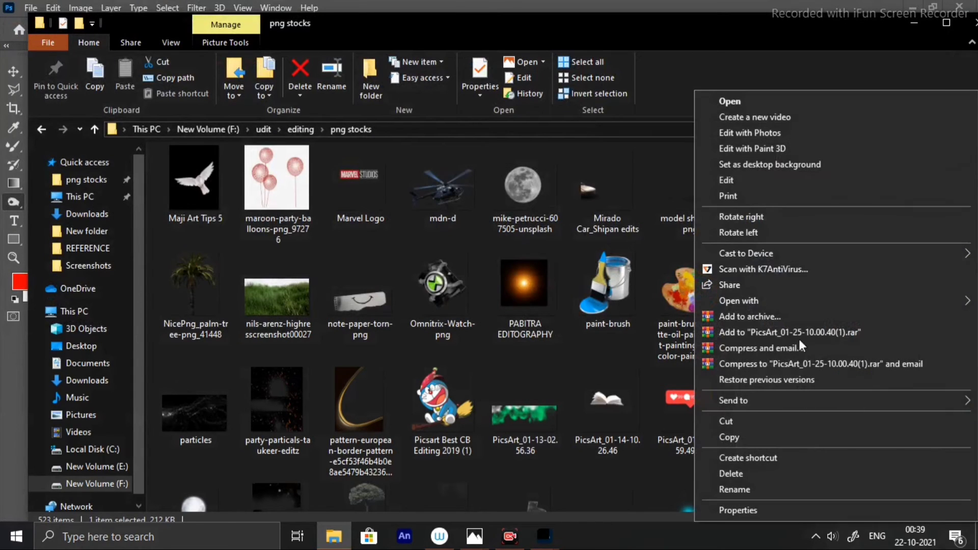
mouse_move(753, 300)
left_click(597, 324)
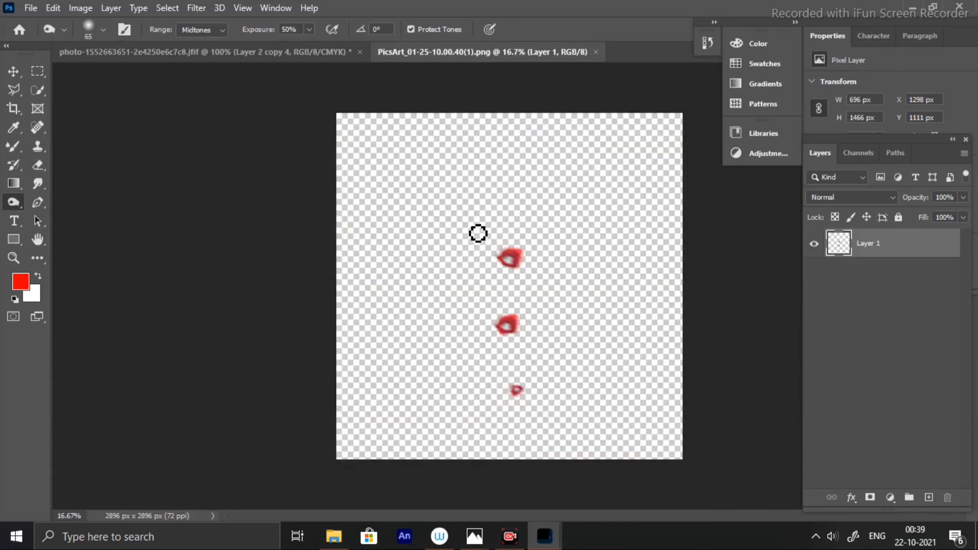
right_click(499, 62)
left_click(532, 130)
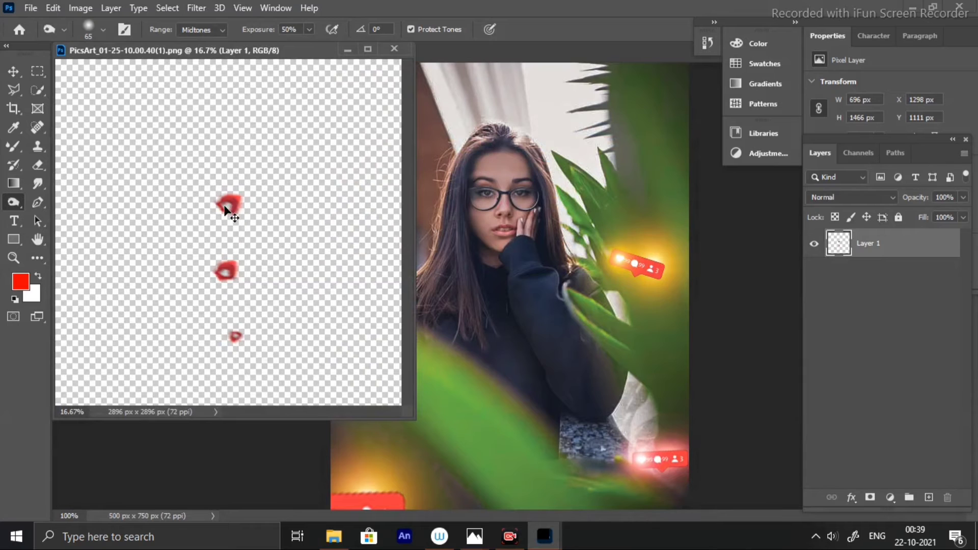
Step: Copy the red hearts into the portrait, scale them to about 10.67%, and place them over the brick wall at X 34 px, Y 166 px
left_click_drag(224, 206, 475, 194)
left_click(348, 49)
left_click_drag(583, 171, 491, 181)
key("ctrl+t")
mouse_move(338, 116)
left_mouse_down()
mouse_move(633, 270)
mouse_move(612, 417)
mouse_move(437, 101)
mouse_move(606, 383)
mouse_move(520, 157)
mouse_move(563, 287)
mouse_move(571, 348)
mouse_move(422, 127)
mouse_move(469, 299)
mouse_move(374, 145)
left_mouse_up()
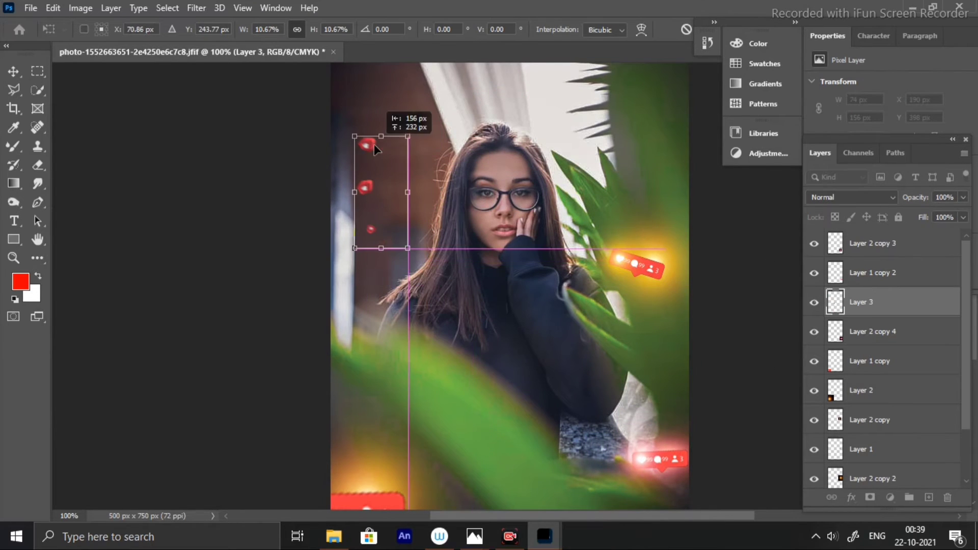
key("Return")
Step: Duplicate the upper badge's glow from Layer 2 copy and place it over the middle heart at X 0 px, Y 187 px
scroll(664, 293, "down", 1)
scroll(664, 292, "down", 1)
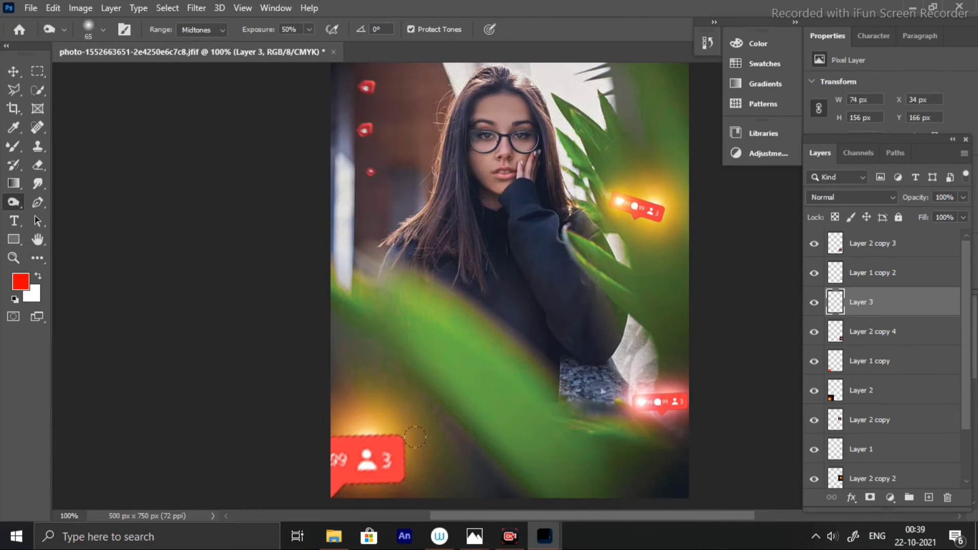
right_click(618, 202, "ctrl")
left_click(629, 214)
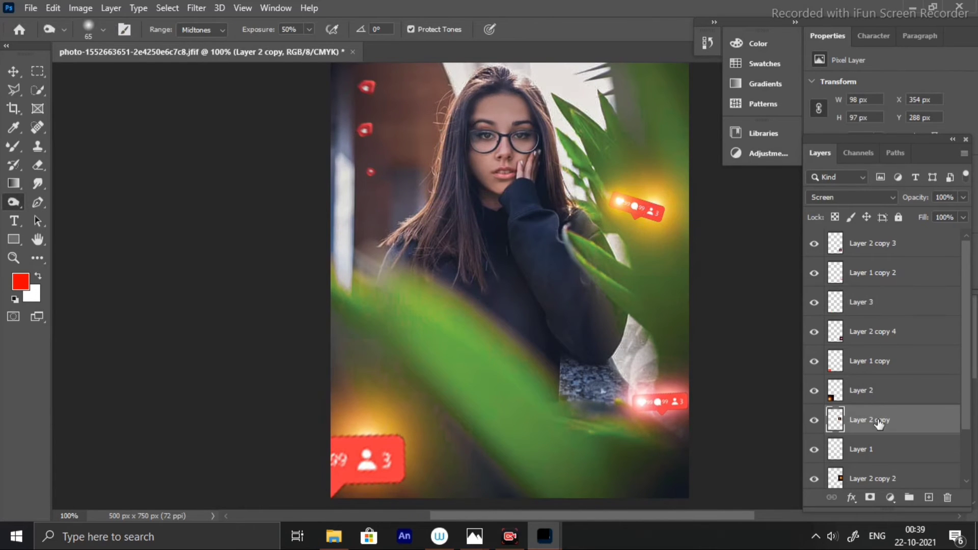
left_click_drag(877, 422, 929, 497)
left_click_drag(612, 206, 359, 133)
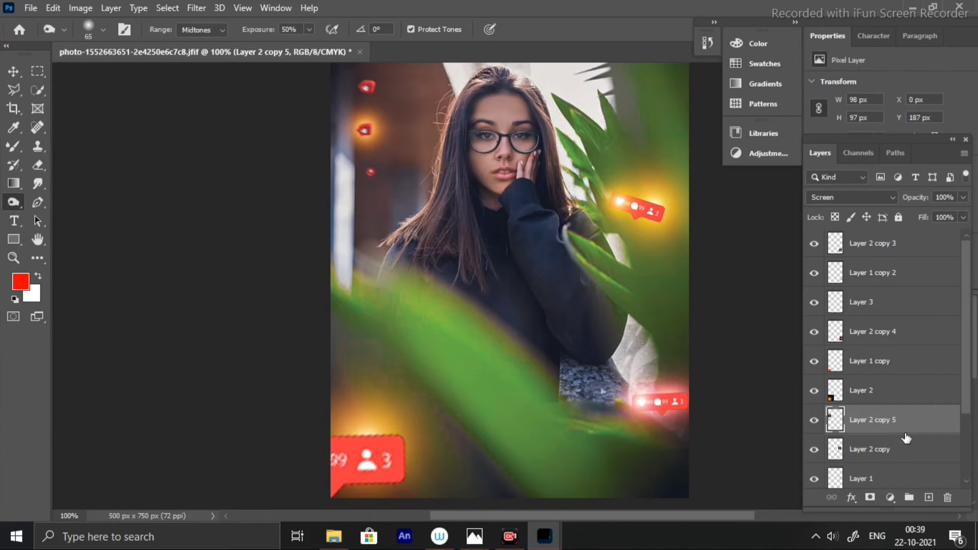
Step: Duplicate the middle heart's glow, move the copy over the lowest heart, and shrink it to about 70%
left_click_drag(906, 431, 928, 497)
left_click_drag(375, 129, 381, 169)
key("ctrl+t")
left_click_drag(401, 206, 380, 188)
key("Right")
key("Right")
key("Right")
key("Right")
key("Right")
key("Right")
key("Right")
key("Right")
key("Right")
key("Right")
key("Right")
key("Right")
key("Right")
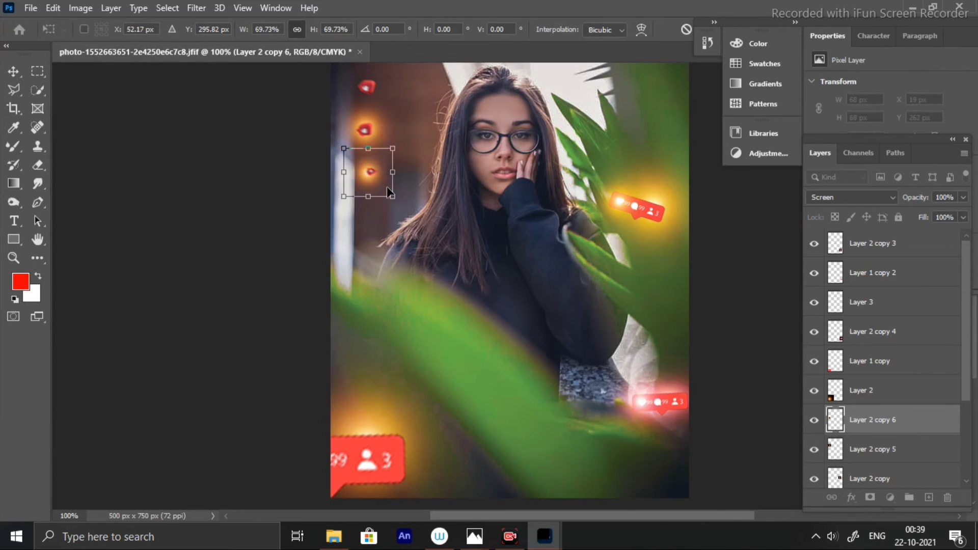
key("Up")
key("Up")
key("Up")
Step: Shrink the lowest heart's glow further to about 49% and center it on the heart at X 30 px, Y 271 px
left_click_drag(388, 192, 379, 179)
key("Right")
key("Right")
key("Right")
key("Right")
key("Right")
key("Right")
key("Right")
key("Right")
key("Right")
key("Down")
key("Down")
key("Down")
key("Down")
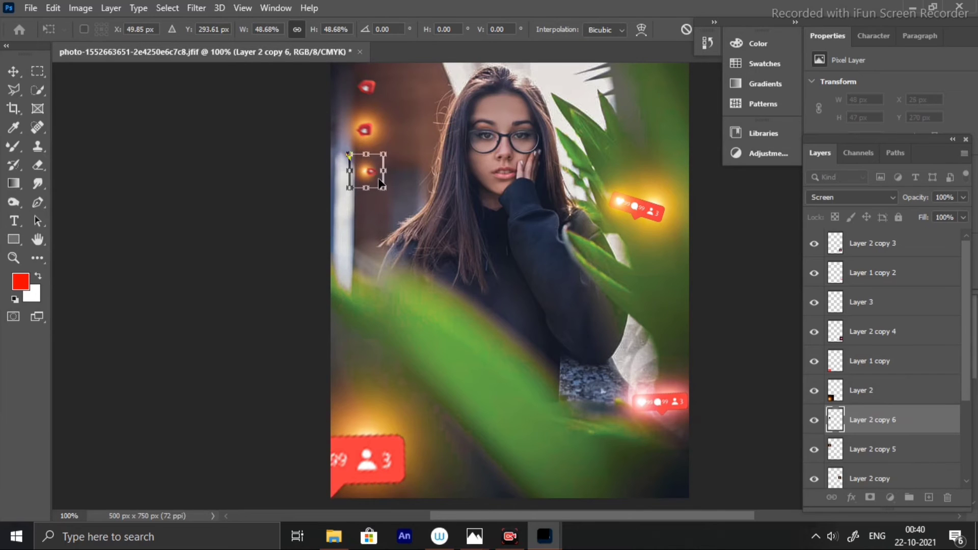
key("Return")
key("o")
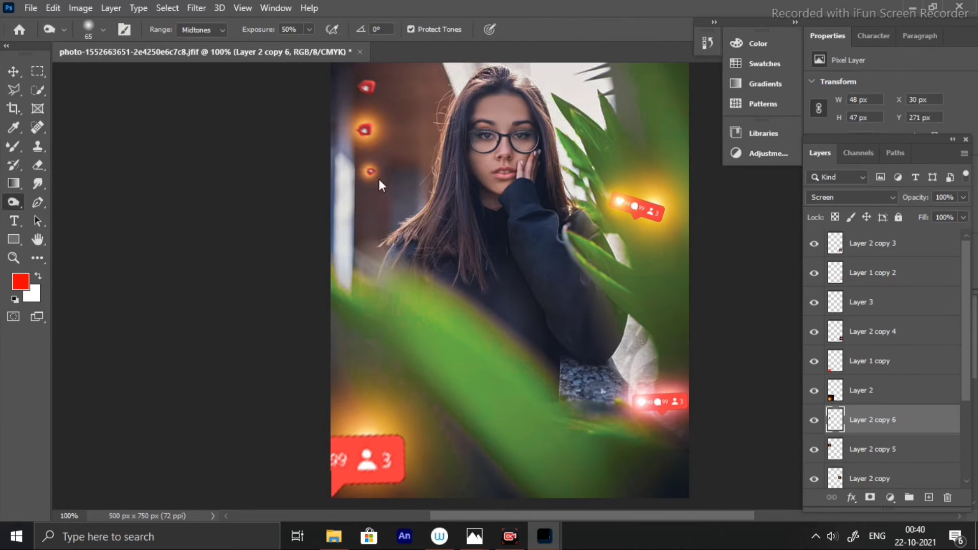
Step: Duplicate the small glow onto the topmost heart and enlarge it to 94 × 92 px at X 4 px, Y 129 px
key("ctrl+j")
scroll(377, 236, "up", 2)
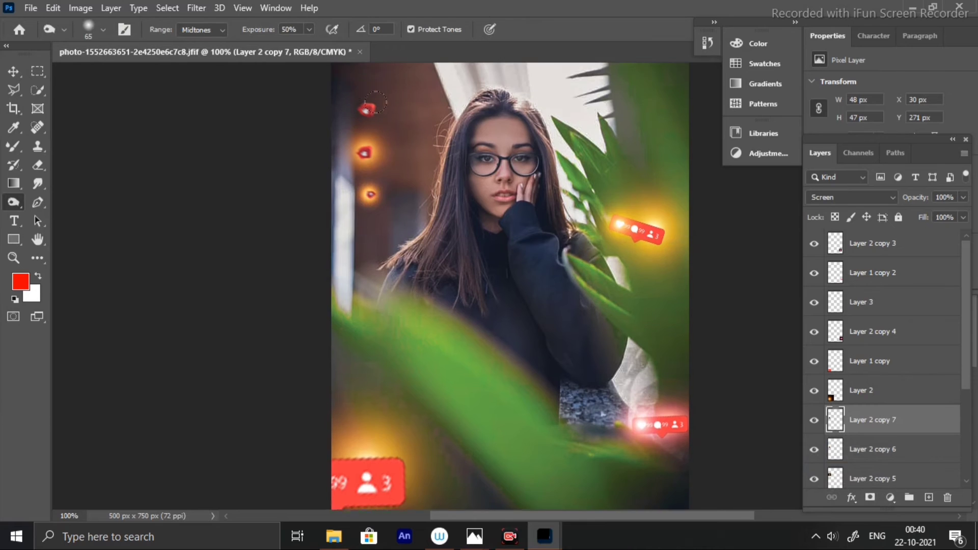
left_click_drag(377, 236, 405, 178)
key("ctrl+t")
key("Return")
key("o")
Step: Add a horizontal text layer reading INSTA in red 12 pt Eras Bold ITC above the woman's head
key("ctrl+minus")
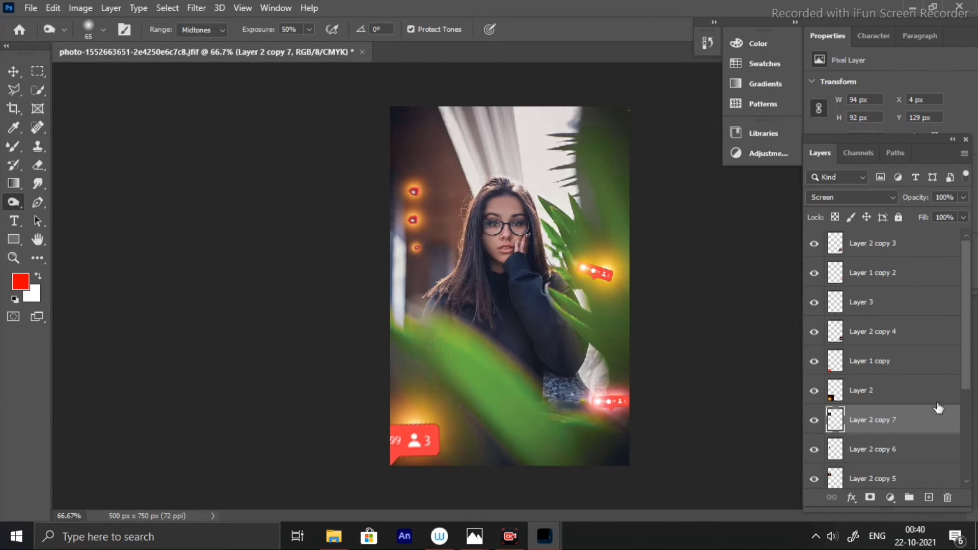
scroll(938, 407, "down", 1)
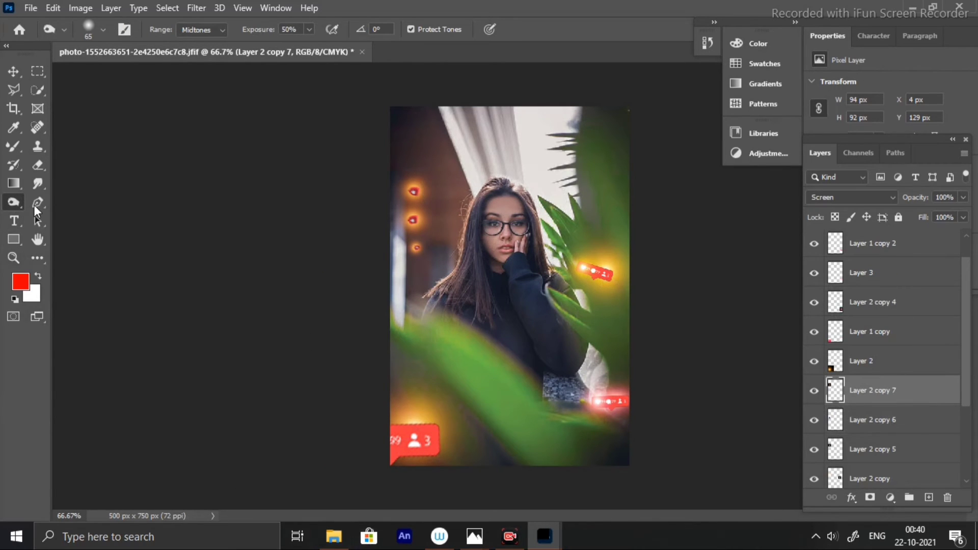
left_click(14, 222)
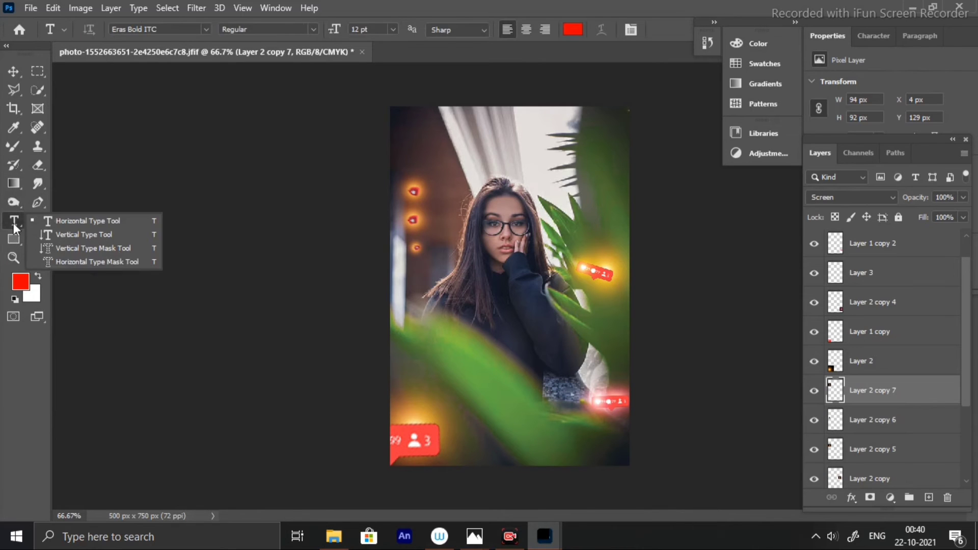
left_click(447, 145)
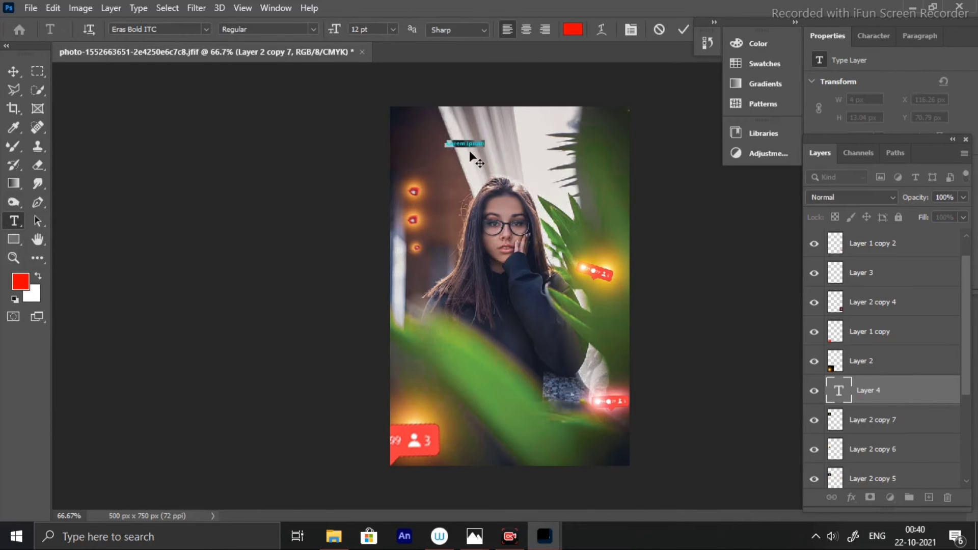
key("ctrl+plus")
scroll(513, 158, "up", 7)
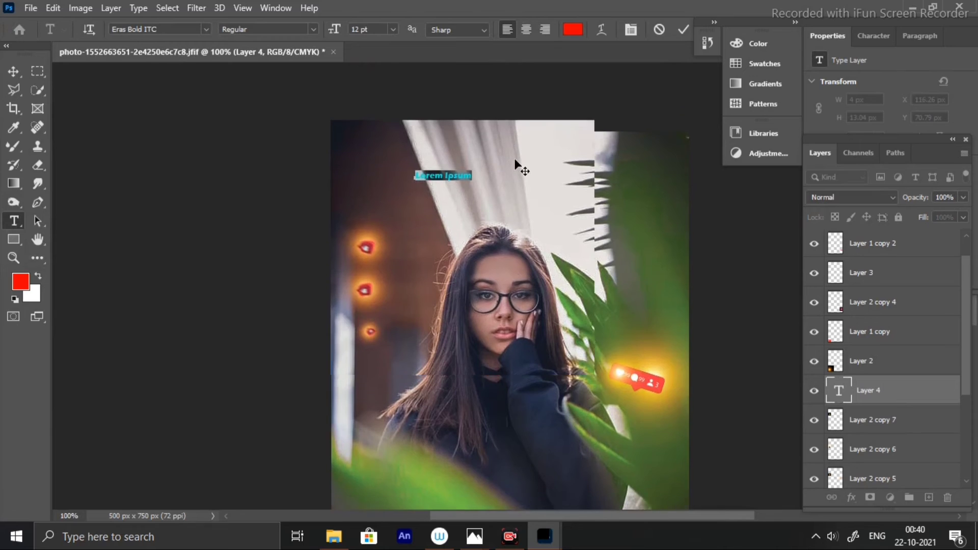
scroll(515, 162, "down", 1)
key("BackSpace")
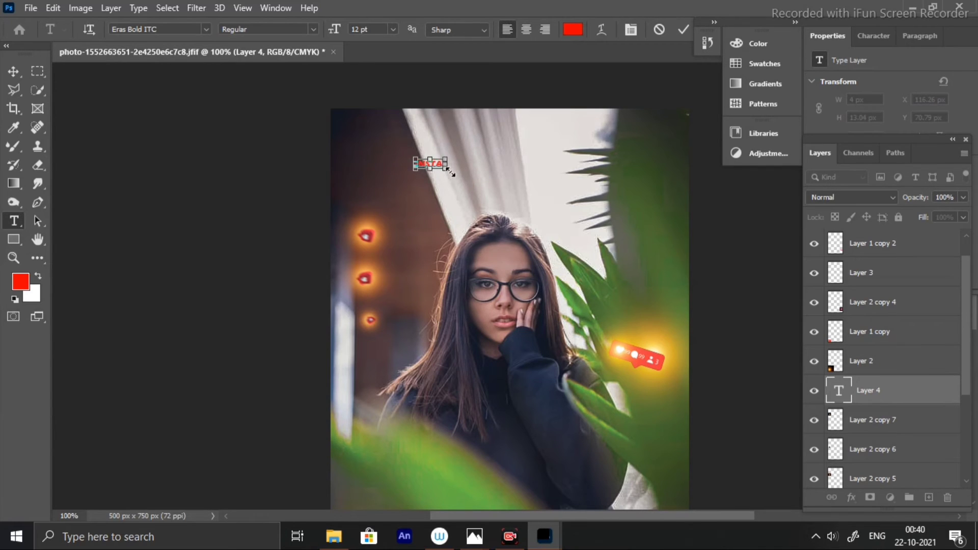
Step: Enlarge the INSTA text to about 235 px wide and position it above the woman's head at X 109 px, Y 17 px
left_click_drag(450, 172, 651, 214)
left_click_drag(577, 181, 554, 149)
left_click_drag(631, 177, 538, 142)
left_click(565, 149)
left_click(22, 74)
key("ctrl+t")
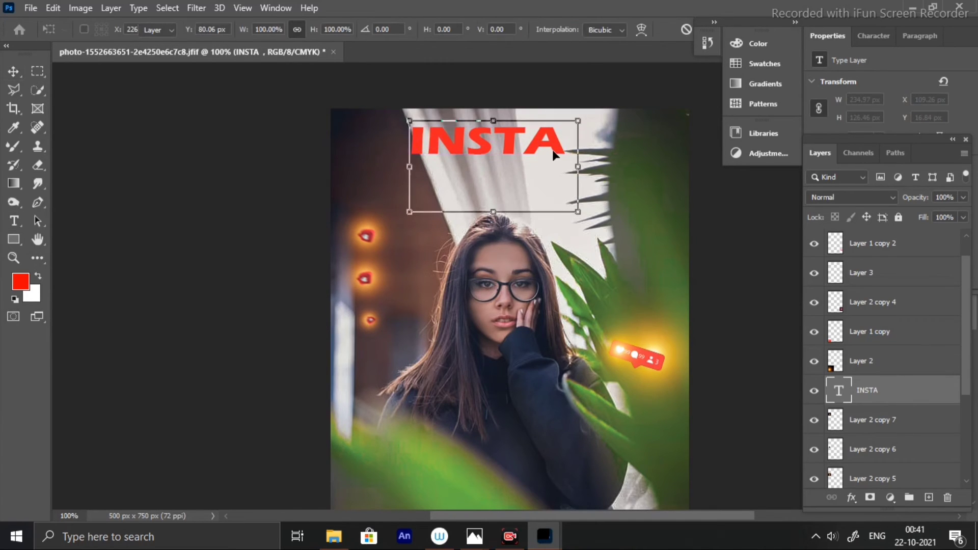
key("Return")
Step: Set the foreground color to white and draw a 234 × 44 px rectangle over the INSTA text
key("i")
left_click(20, 281)
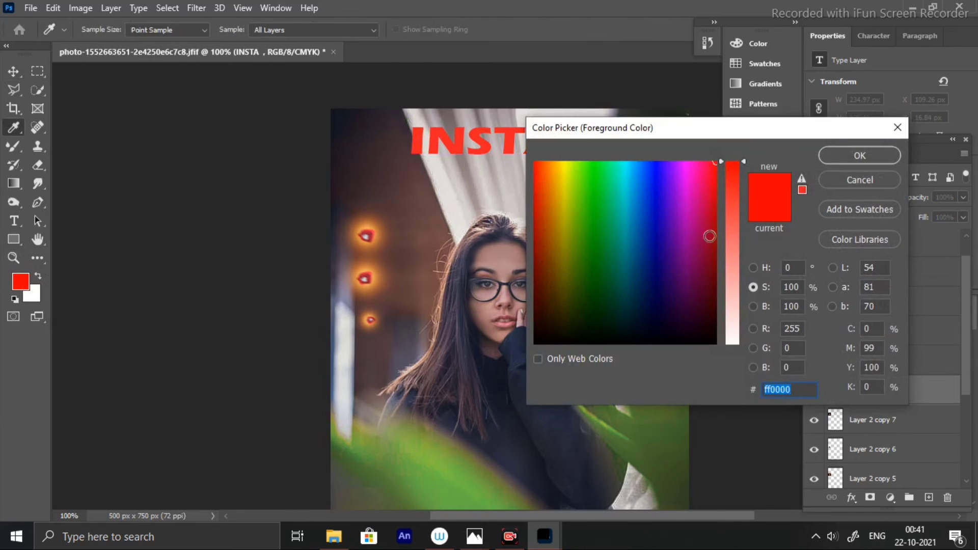
left_click_drag(732, 250, 739, 359)
left_click(858, 155)
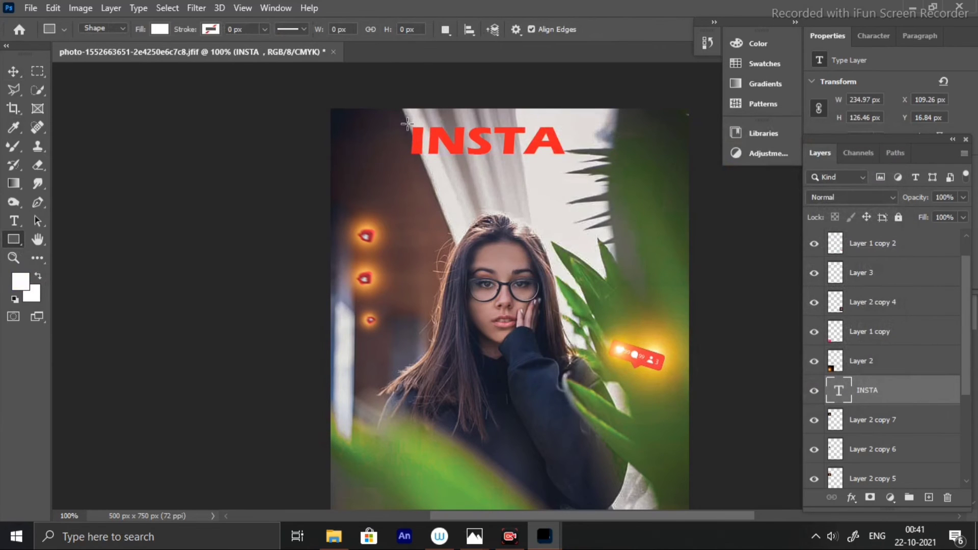
mouse_move(407, 123)
left_mouse_down()
mouse_move(578, 153)
mouse_move(573, 135)
mouse_move(576, 154)
left_mouse_up()
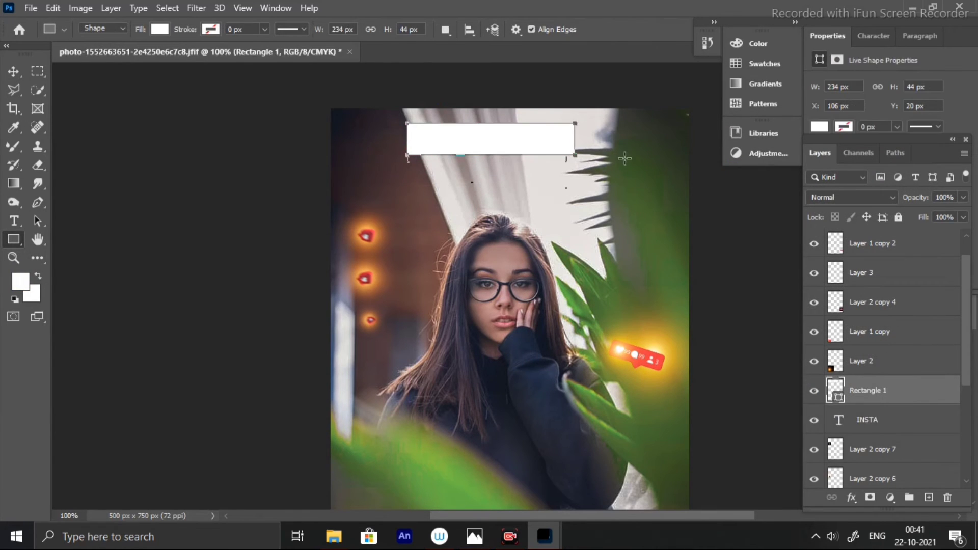
Step: Stack the white rectangle below the INSTA text and fit it around the lettering at 97.44% width and 106.82% height
key("v")
left_click_drag(888, 394, 866, 434)
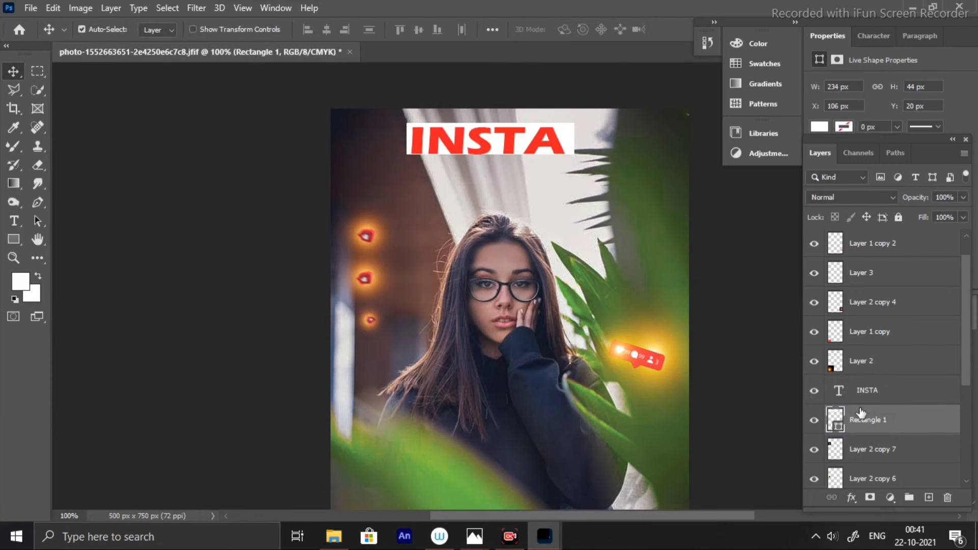
left_click_drag(561, 141, 564, 144)
key("ctrl+t")
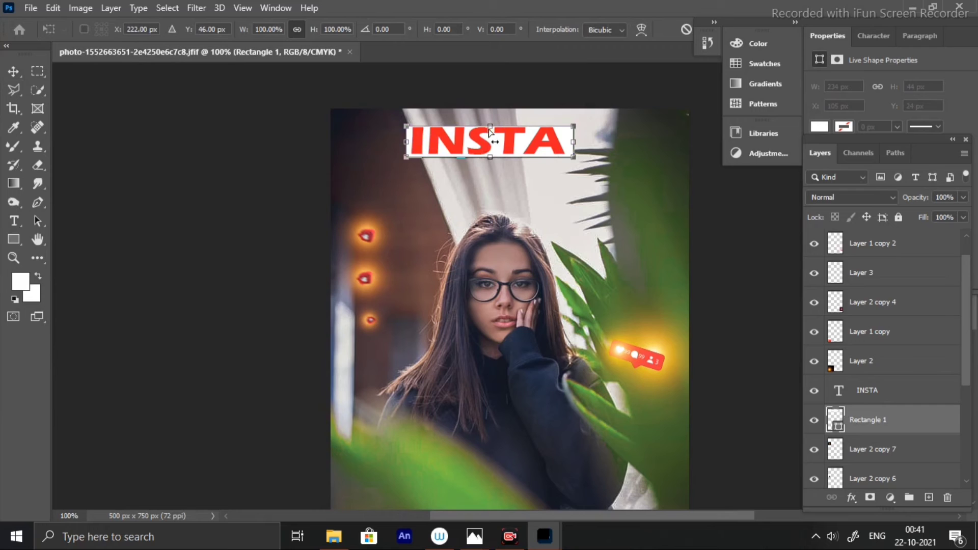
left_click_drag(489, 132, 490, 130)
left_click_drag(574, 140, 571, 144)
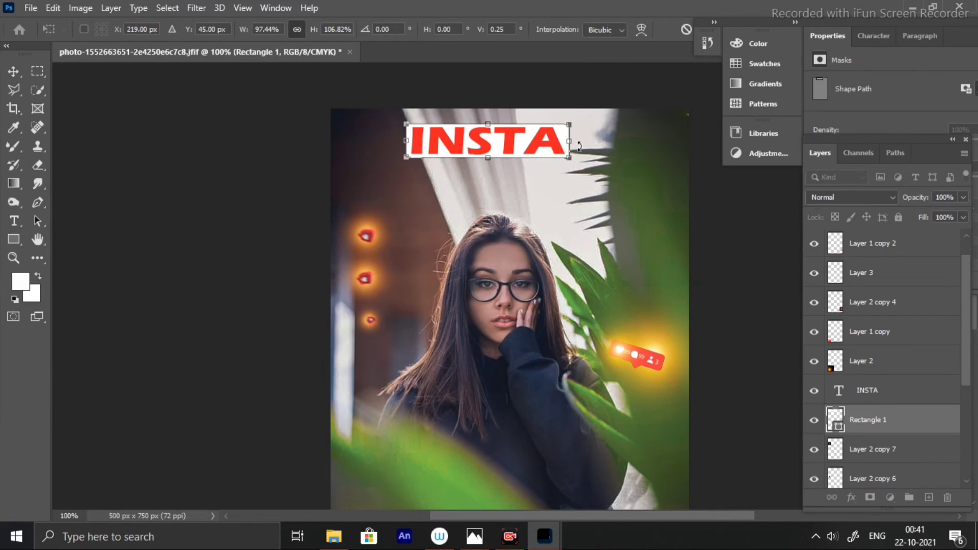
key("Return")
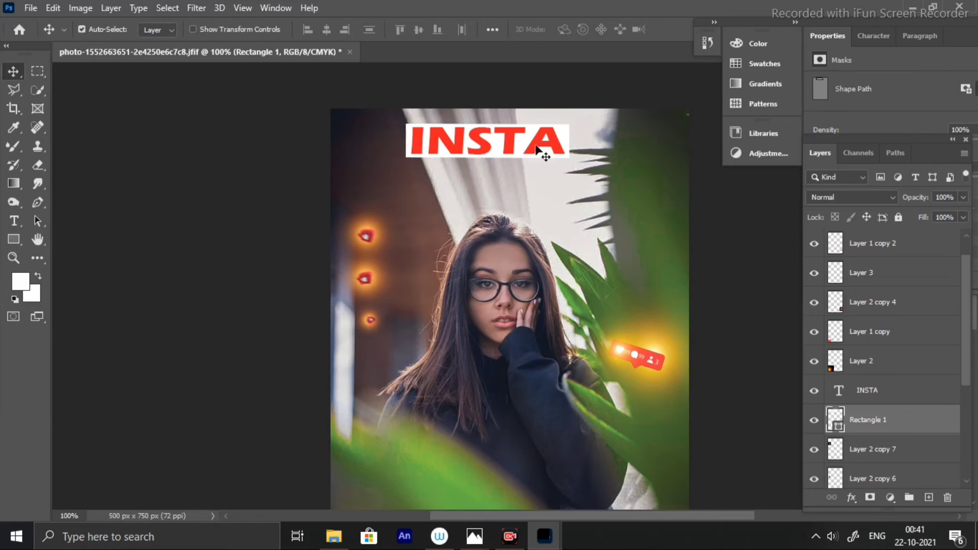
Step: Stretch the white rectangle behind the INSTA text to 189.91% width so it spans most of the photo
right_click(567, 134, "ctrl")
left_click(579, 142)
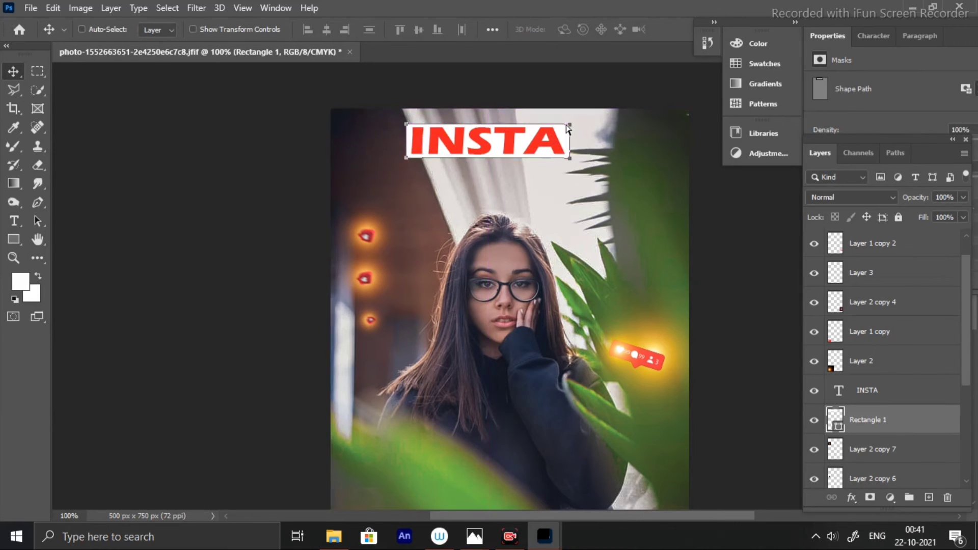
key("ctrl+t")
left_click_drag(570, 141, 683, 136)
left_click_drag(607, 135, 572, 136)
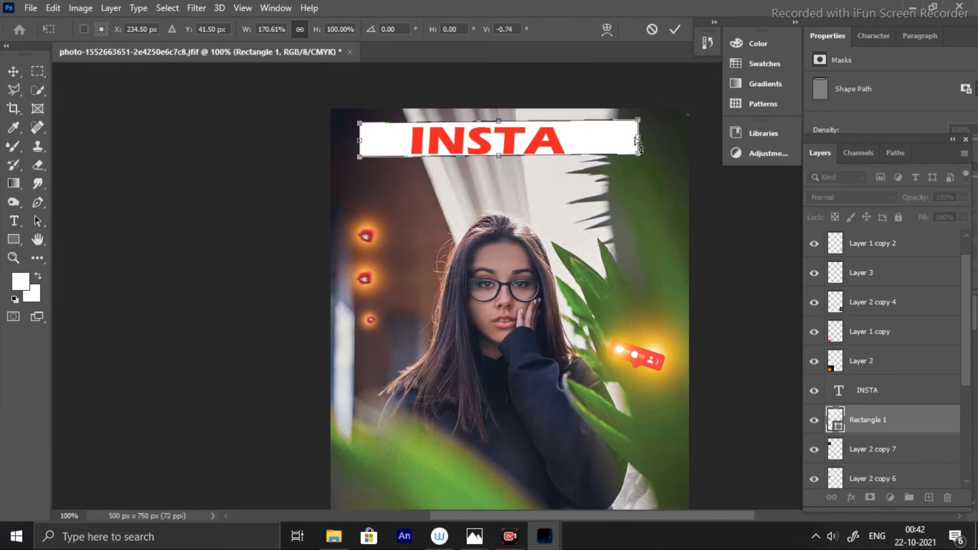
left_click_drag(636, 138, 667, 136)
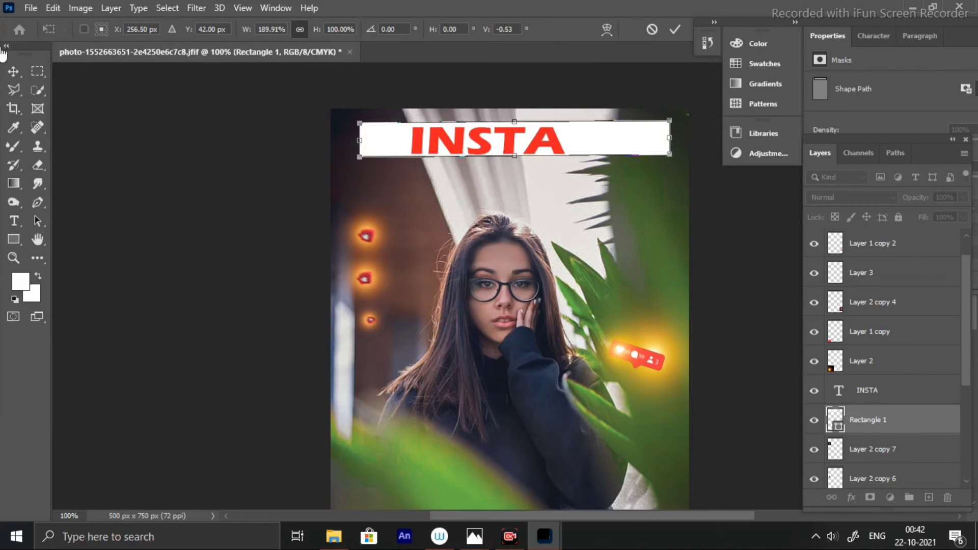
left_click(13, 71)
Step: Move the INSTA text to the beginning of the white rectangle and extend it to read INSTA MODEL
left_click(554, 142, "ctrl")
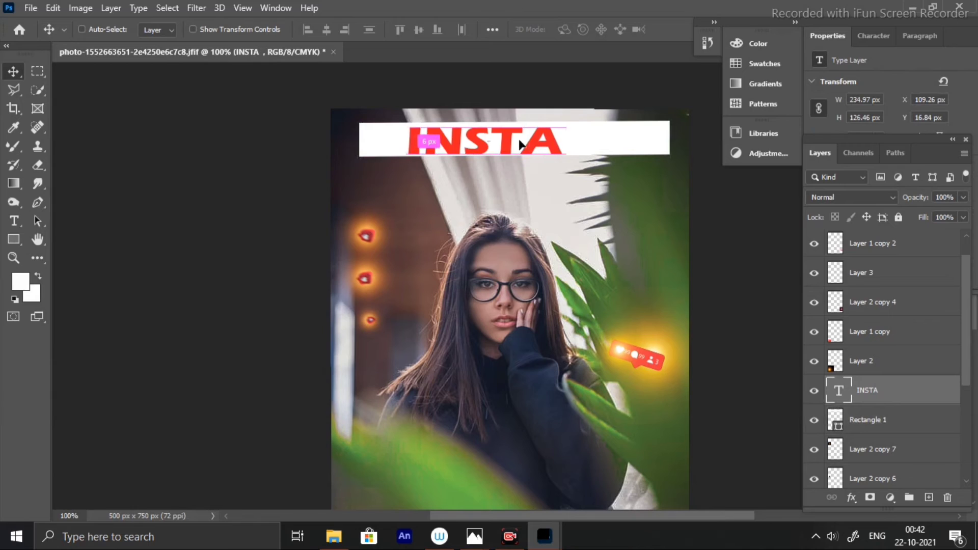
left_click_drag(520, 144, 490, 140)
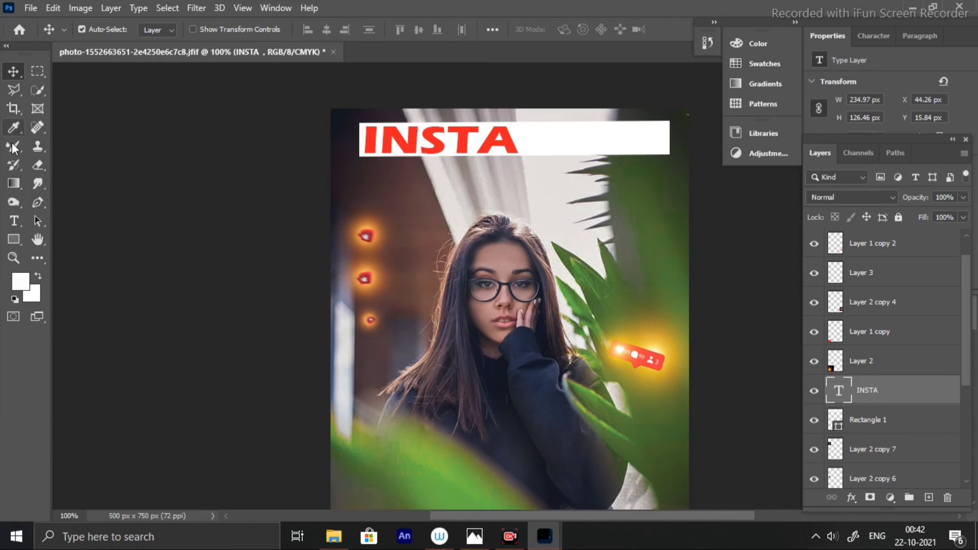
left_click(14, 220)
left_click(519, 141)
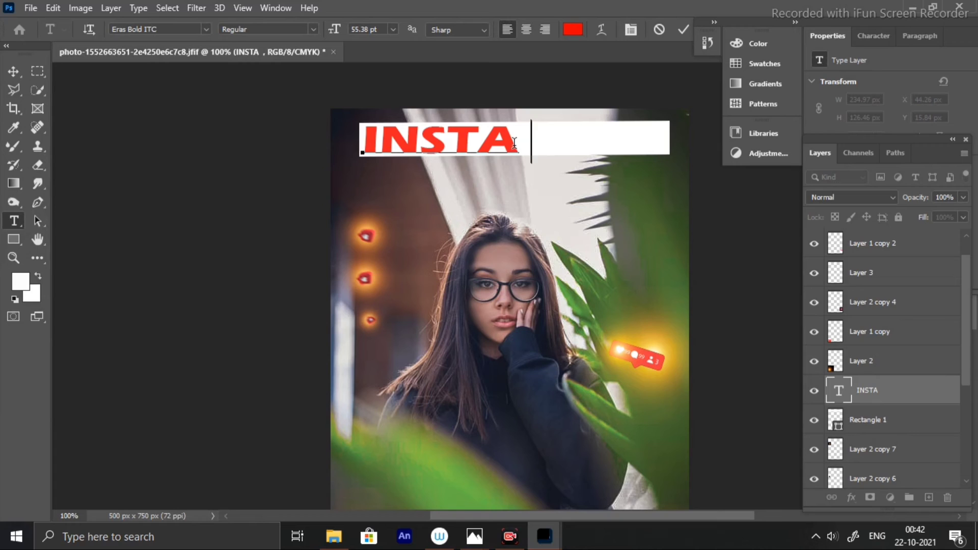
type("MODE")
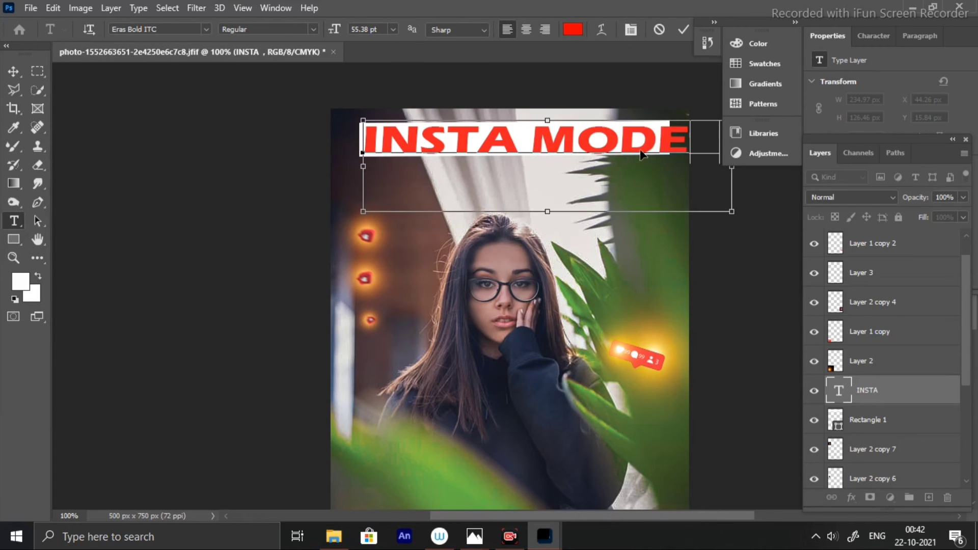
type("L")
Step: Scale the INSTA MODEL text down to about 47 pt and place it inside the rectangle at X 57 px, Y 17 px
left_click_drag(731, 211, 654, 204)
left_click_drag(599, 144, 617, 140)
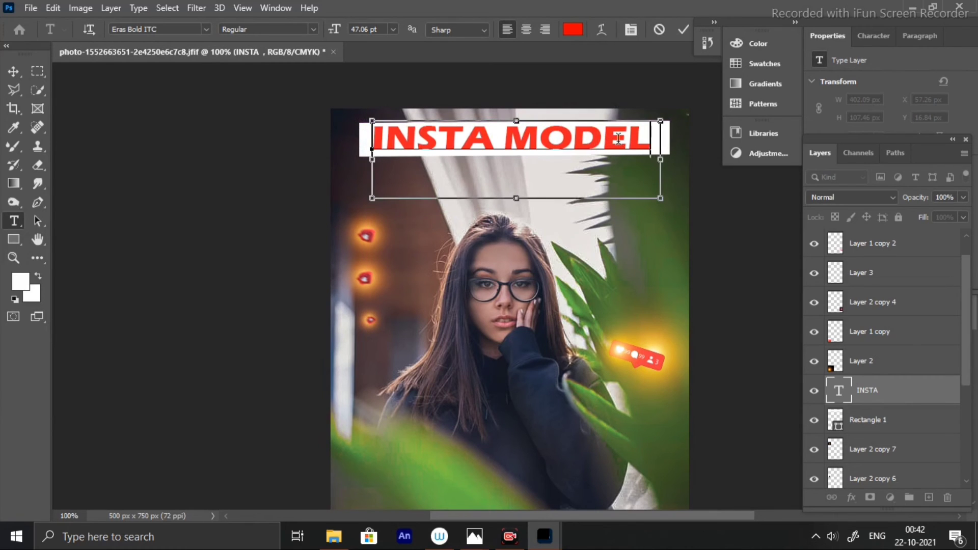
left_click(14, 72)
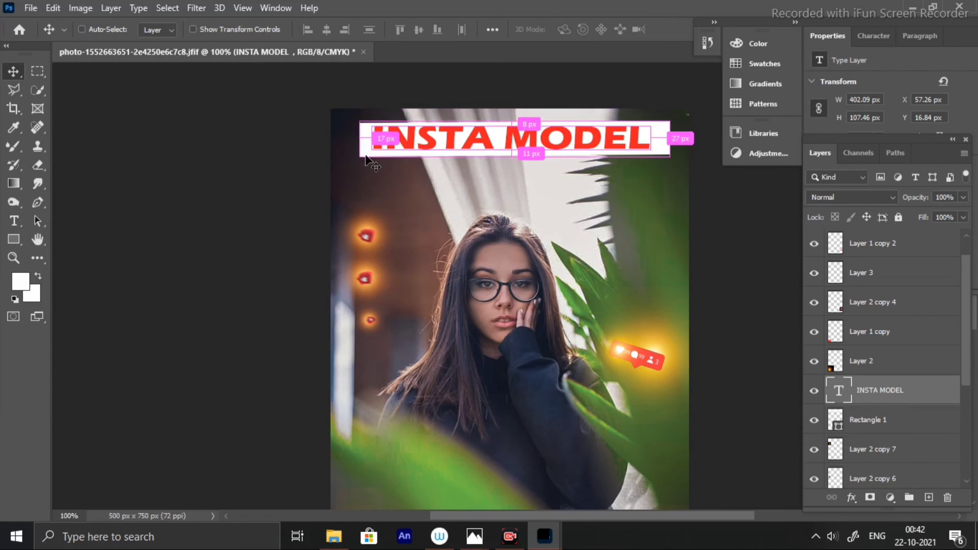
Step: Resize the white rectangle to 98.38% width and 104% height, and skew it horizontally into a slanted banner
left_click(380, 159)
key("ctrl+t")
left_click_drag(360, 138, 365, 142)
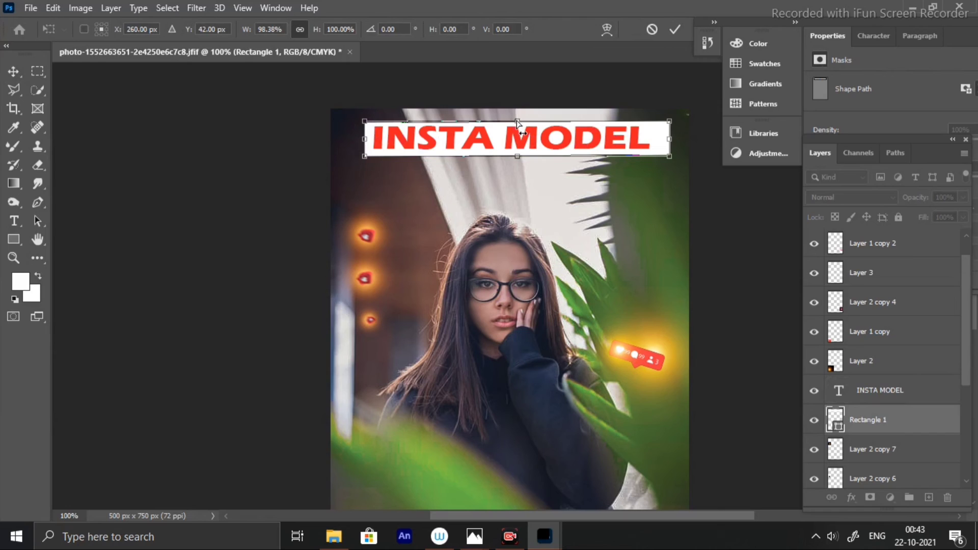
left_click_drag(516, 122, 524, 119)
left_click_drag(665, 146, 657, 145)
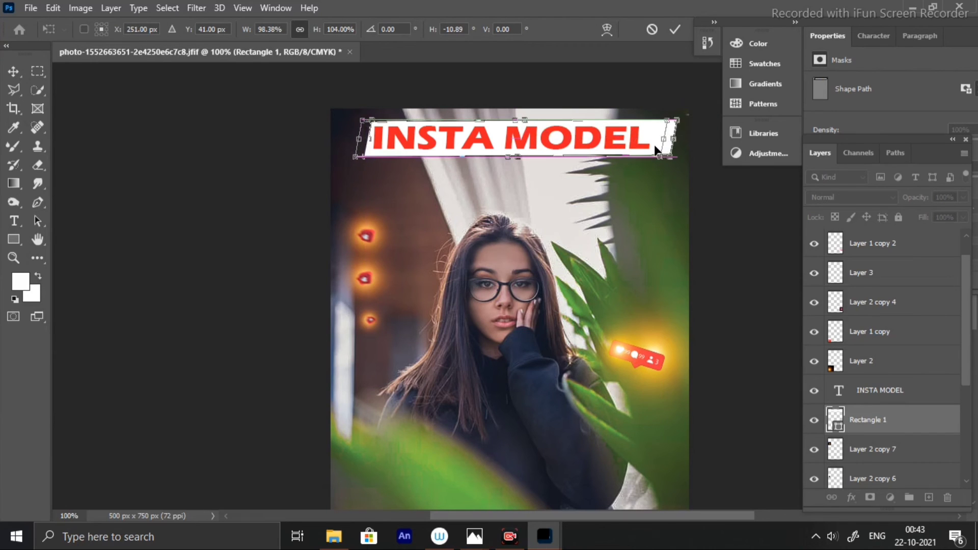
left_click(9, 76)
Step: Skew the INSTA MODEL text horizontally so its letters slant like the white banner
right_click(535, 136)
left_click(547, 141)
key("ctrl+t")
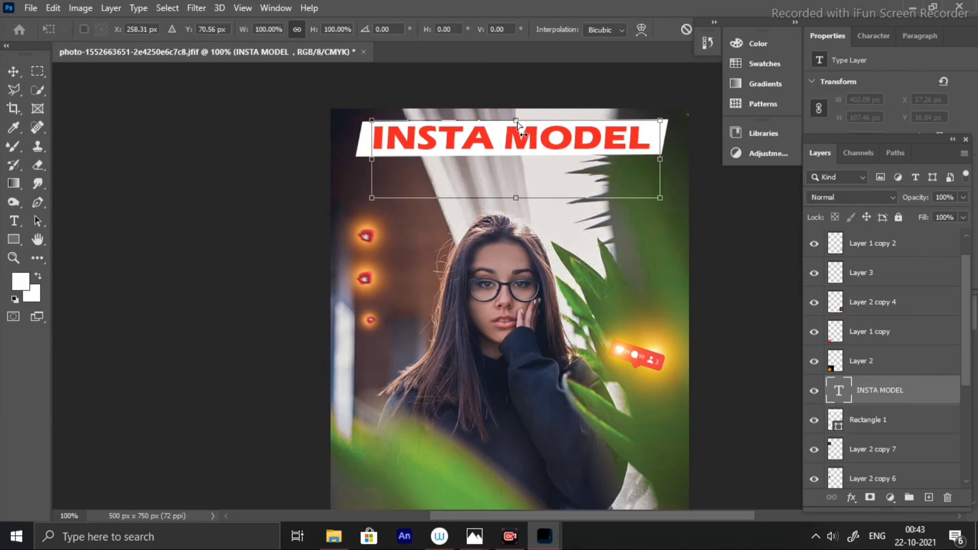
left_click_drag(517, 122, 540, 145)
left_click(11, 74)
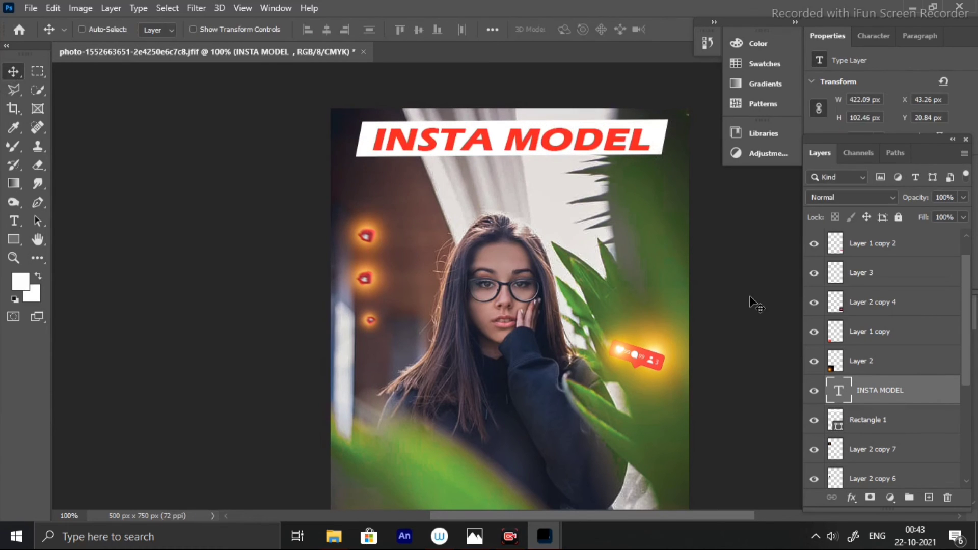
Step: Drag the slanted white rectangle away from the INSTA MODEL text and delete it
key("ctrl+minus")
key("ctrl+plus")
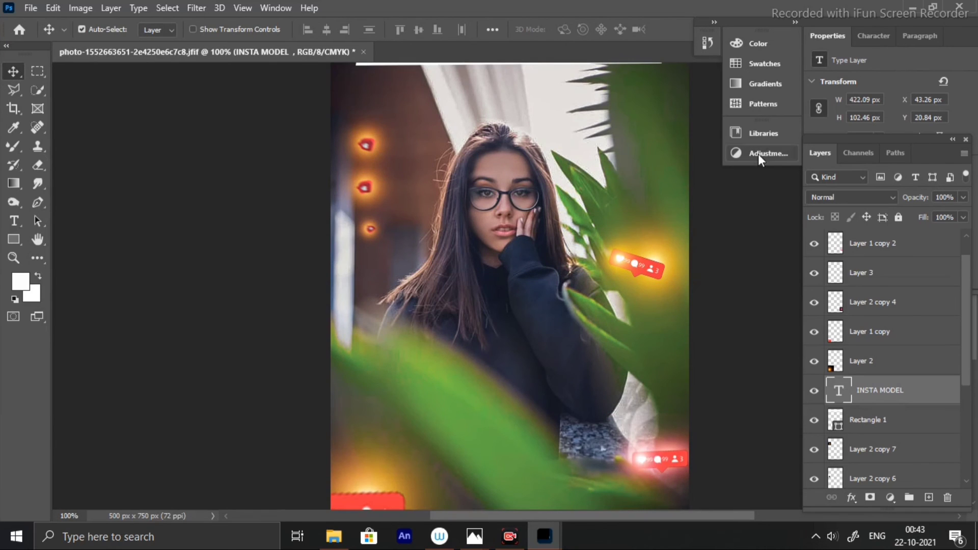
scroll(694, 109, "up", 3)
right_click(661, 122)
left_click(668, 128)
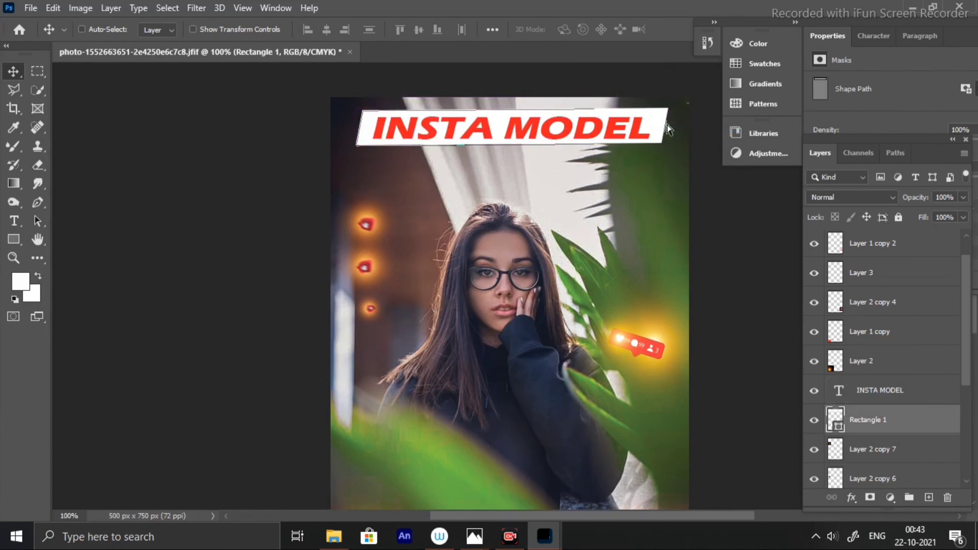
left_click_drag(668, 128, 597, 420)
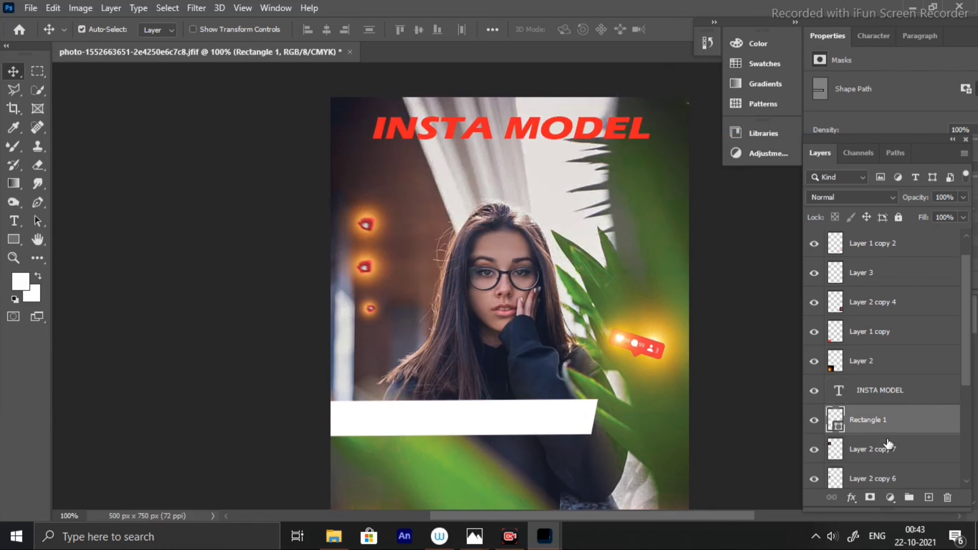
key("Delete")
Step: Add a Gradient Overlay to the INSTA MODEL text using the orange-pink-purple preset from the Reds group
right_click(581, 135)
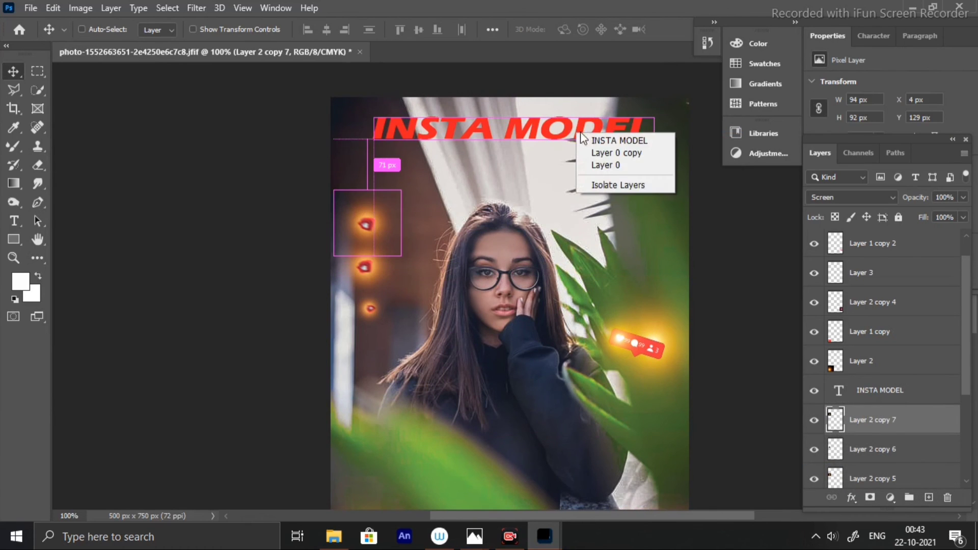
left_click(613, 141)
left_click(851, 497)
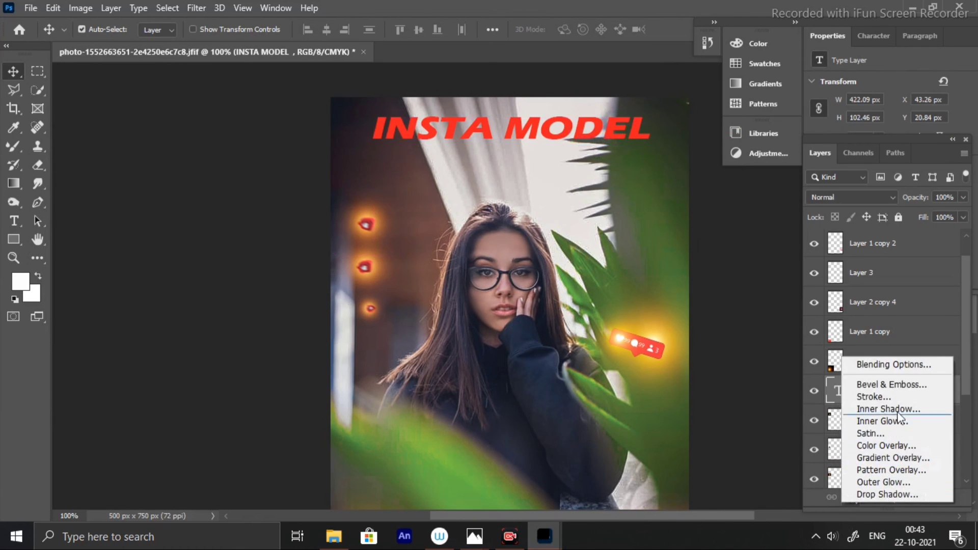
left_click(910, 396)
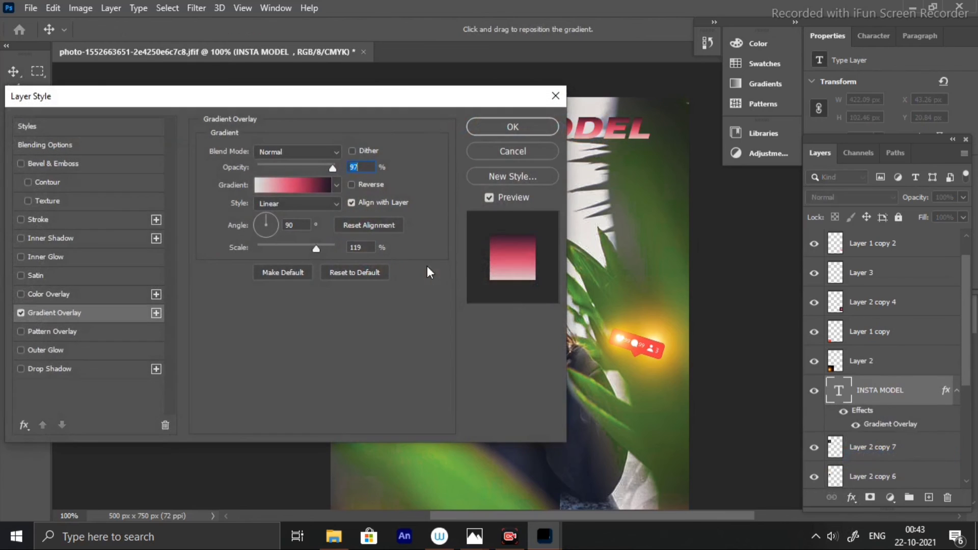
left_click_drag(422, 99, 866, 187)
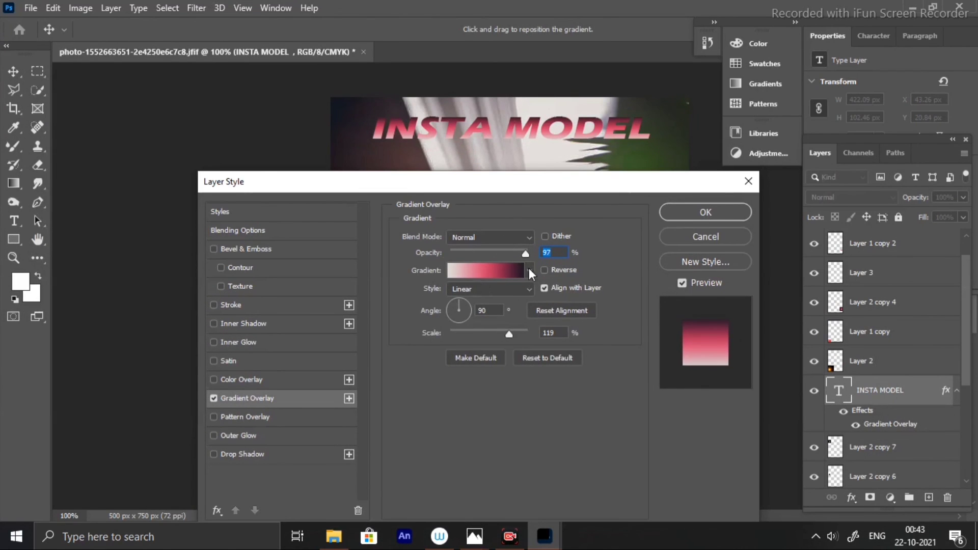
left_click(529, 270)
scroll(422, 331, "down", 2)
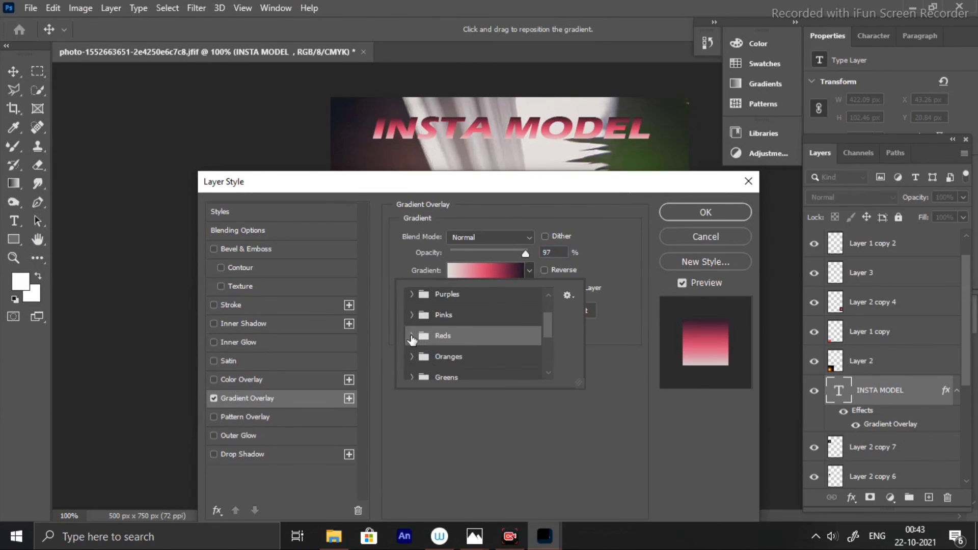
left_click(412, 337)
left_click(453, 375)
left_click(603, 254)
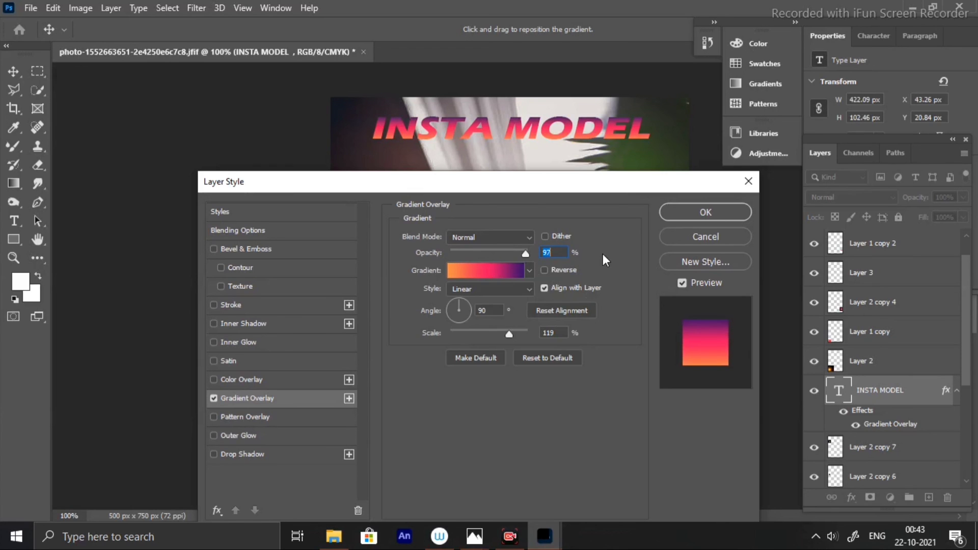
Step: Add a 2 px white outside Stroke to the INSTA MODEL text and apply the layer style
left_click(232, 304)
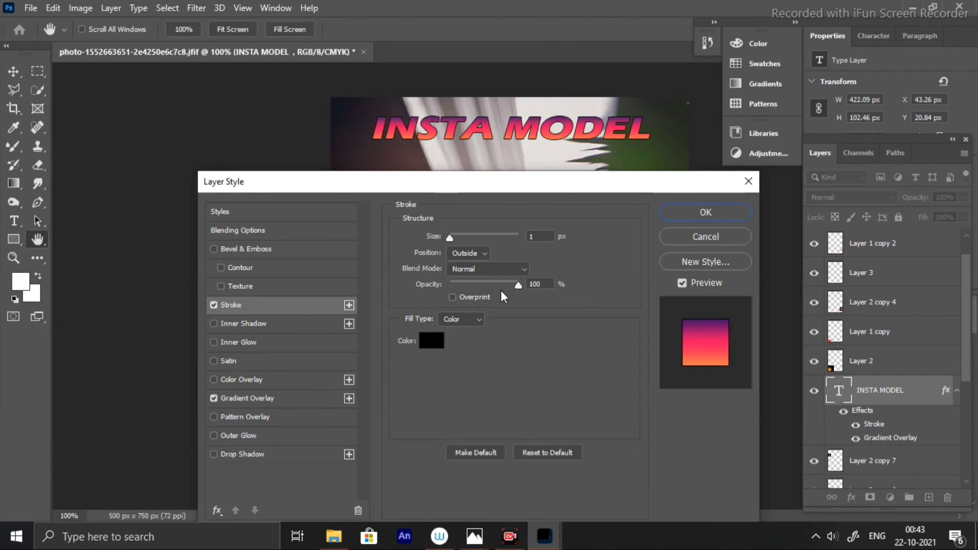
left_click(431, 340)
left_click_drag(550, 250, 709, 161)
left_click(849, 159)
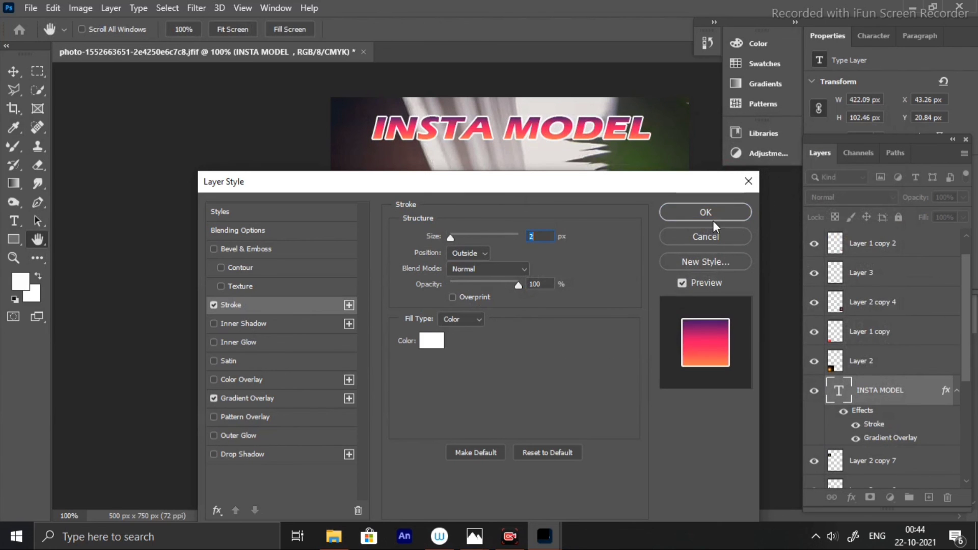
left_click(712, 217)
key("ctrl+minus")
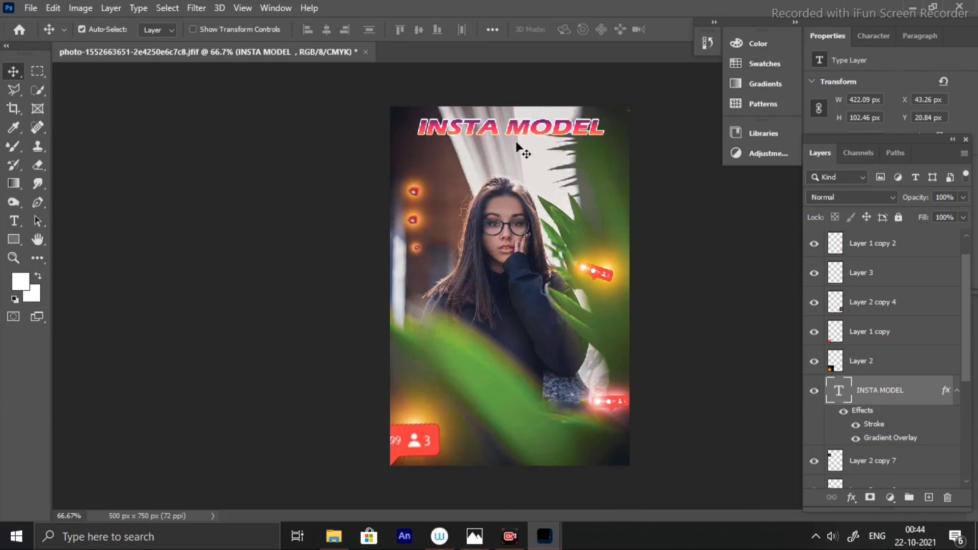
left_click_drag(515, 136, 559, 129)
Step: Shrink the large red badge in the photo's lower-left corner to 168 × 70 px and place it at X -82 px, Y 649 px
right_click(417, 433)
left_click(436, 439)
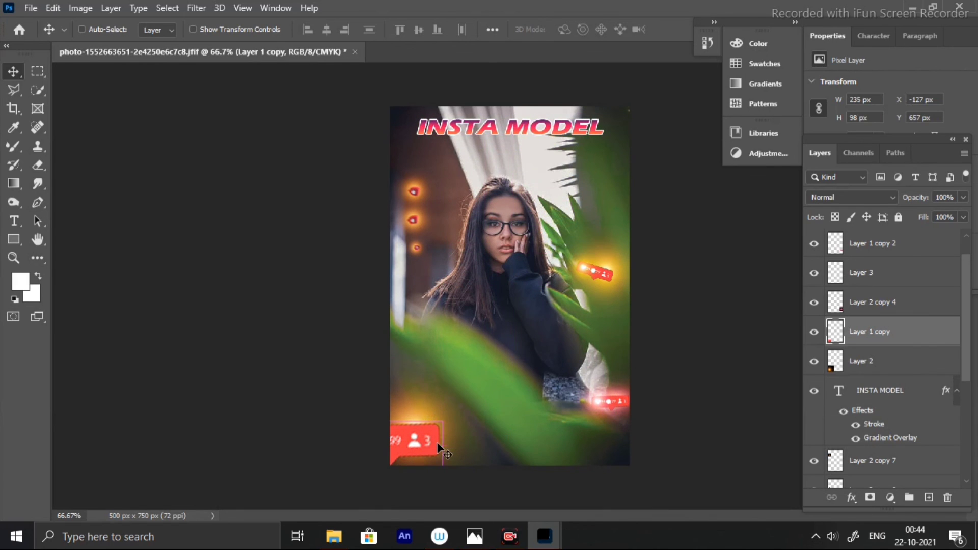
key("ctrl+t")
left_click_drag(442, 423, 417, 426)
key("Right")
key("Right")
key("Right")
key("Right")
key("Right")
key("Right")
key("Right")
key("Right")
key("Right")
key("Up")
key("Up")
key("Up")
key("Up")
key("Up")
key("Up")
key("Up")
key("Up")
key("Right")
key("Right")
key("Right")
key("Right")
key("Right")
key("Right")
key("Right")
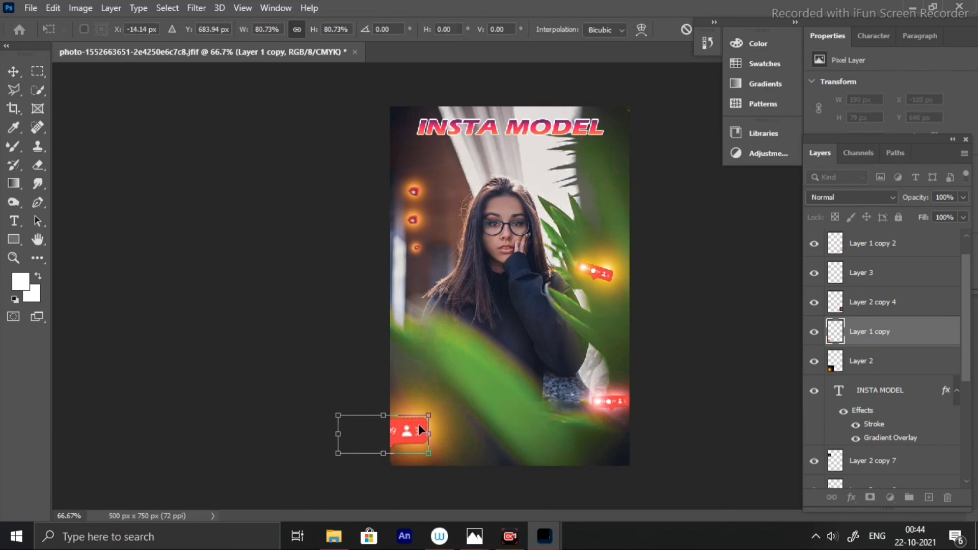
left_click_drag(432, 415, 422, 419)
key("Right")
key("Right")
key("Right")
key("Right")
key("Right")
key("Right")
key("Right")
key("Right")
key("Right")
key("Right")
key("Right")
key("Right")
key("Right")
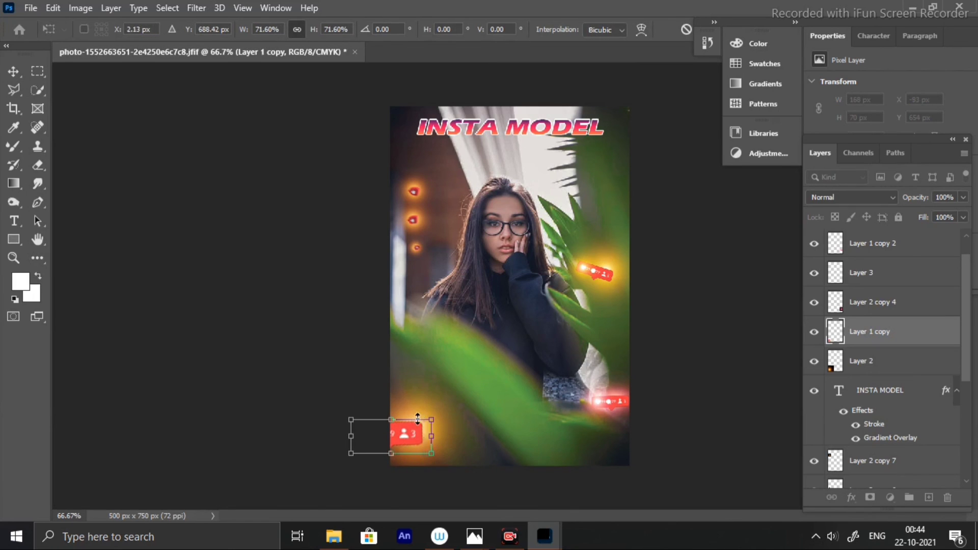
key("Up")
key("Up")
key("Up")
key("Return")
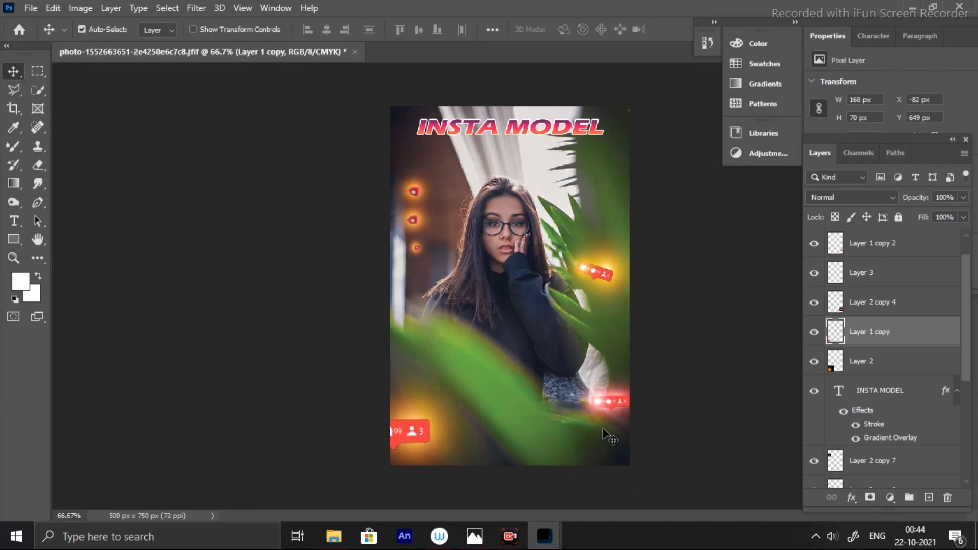
Step: Scale the INSTA MODEL text to 82.87% and place it above the woman's head at X 69.26 px, Y 13.34 px
right_click(542, 124)
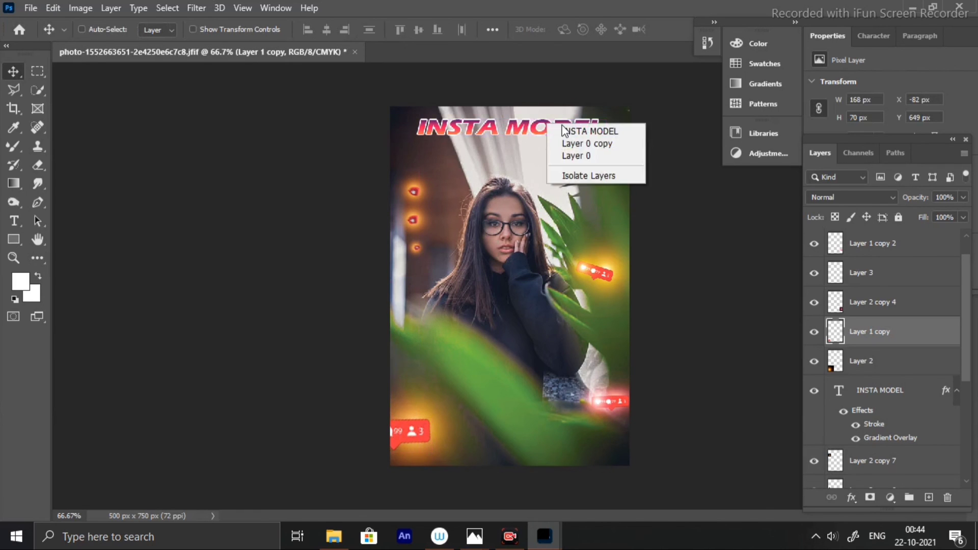
left_click(571, 129)
key("ctrl+t")
left_click_drag(613, 166, 581, 158)
key("Right")
key("Right")
key("Right")
key("Right")
key("Right")
key("Right")
key("Right")
key("Right")
key("Right")
key("Right")
key("Right")
key("Right")
key("Right")
key("Right")
key("Right")
key("Right")
key("Right")
key("Right")
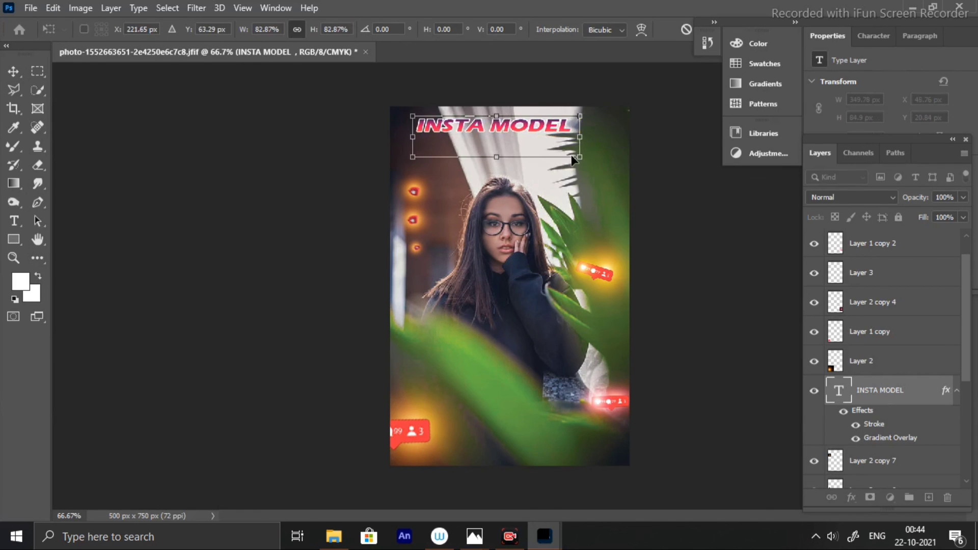
key("Up")
key("Up")
key("Up")
key("Up")
key("Up")
key("Up")
key("Up")
key("Up")
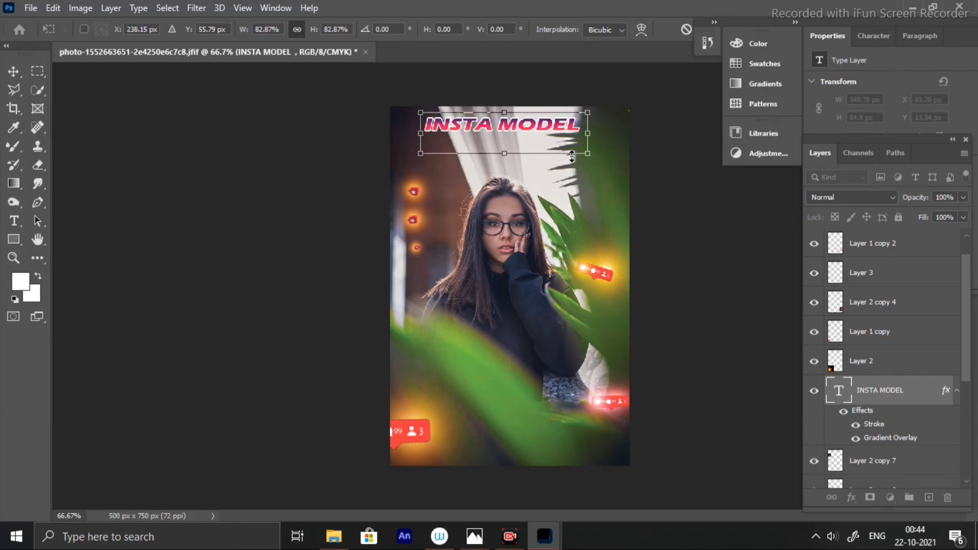
key("Right")
key("Right")
key("Right")
key("Right")
key("Right")
key("Right")
key("Right")
key("Right")
key("Right")
key("Right")
key("Right")
key("Right")
key("Return")
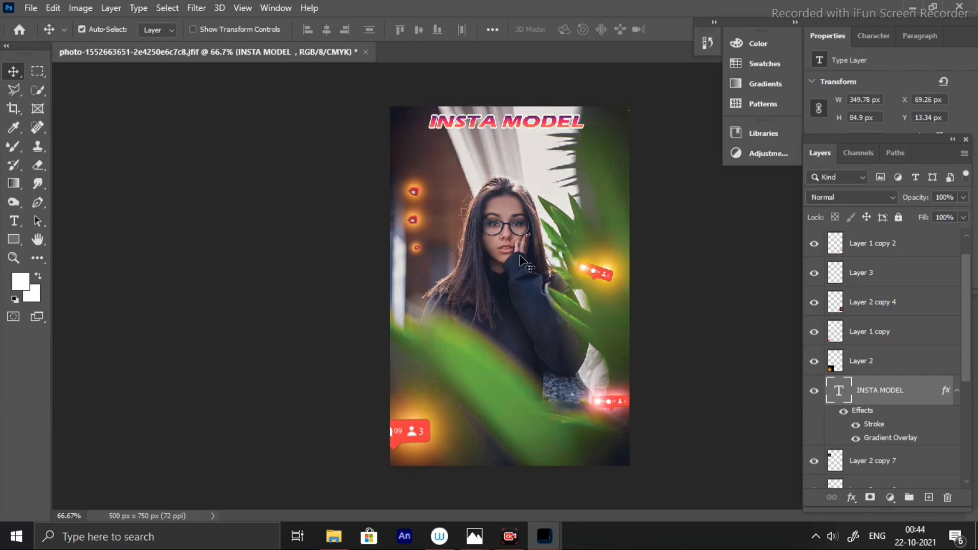
key("ctrl+plus")
scroll(530, 364, "up", 2)
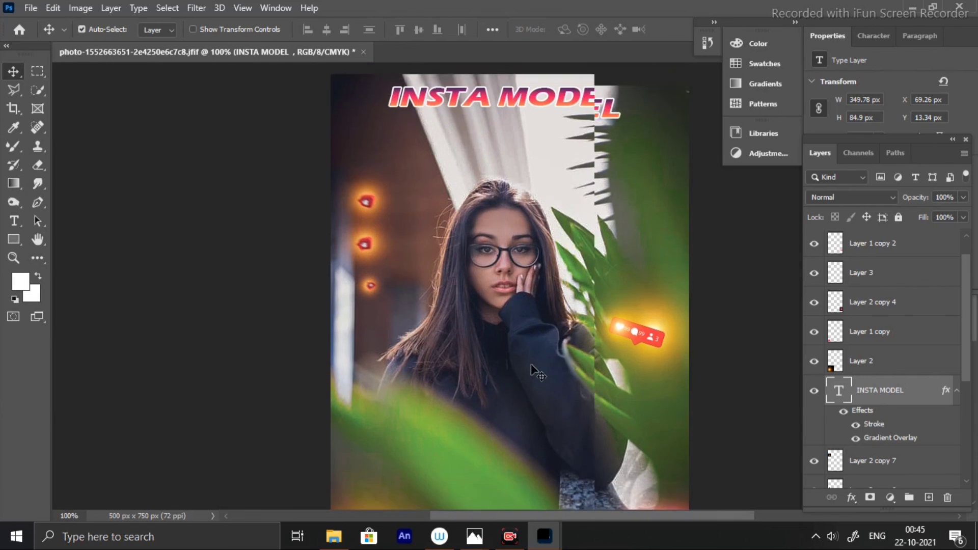
scroll(526, 363, "down", 6)
scroll(523, 363, "up", 1)
key("ctrl+minus")
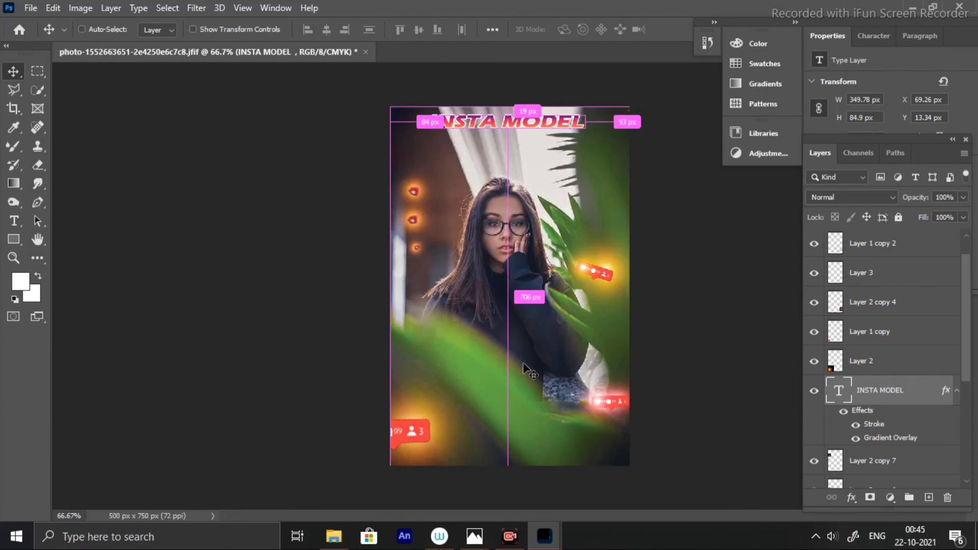
mouse_move(533, 545)
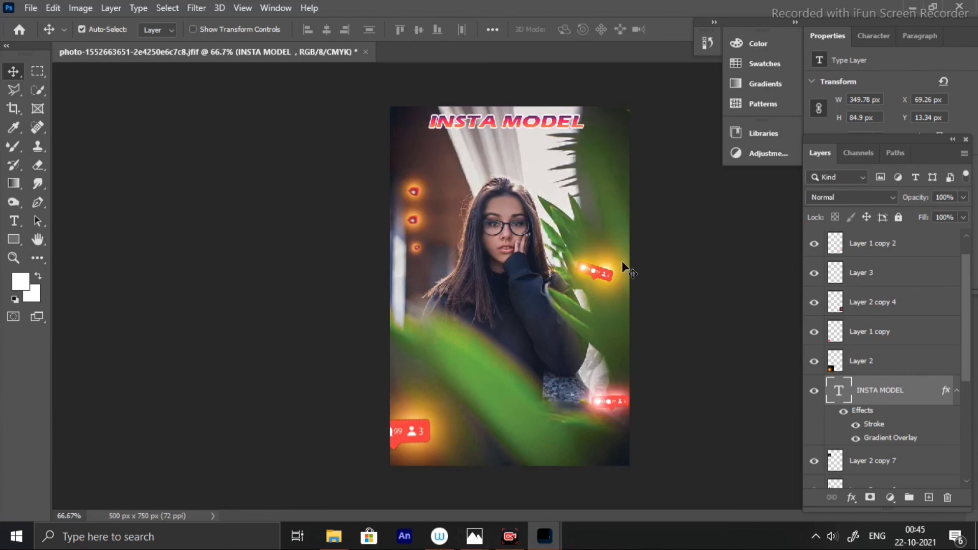
key("ctrl+s")
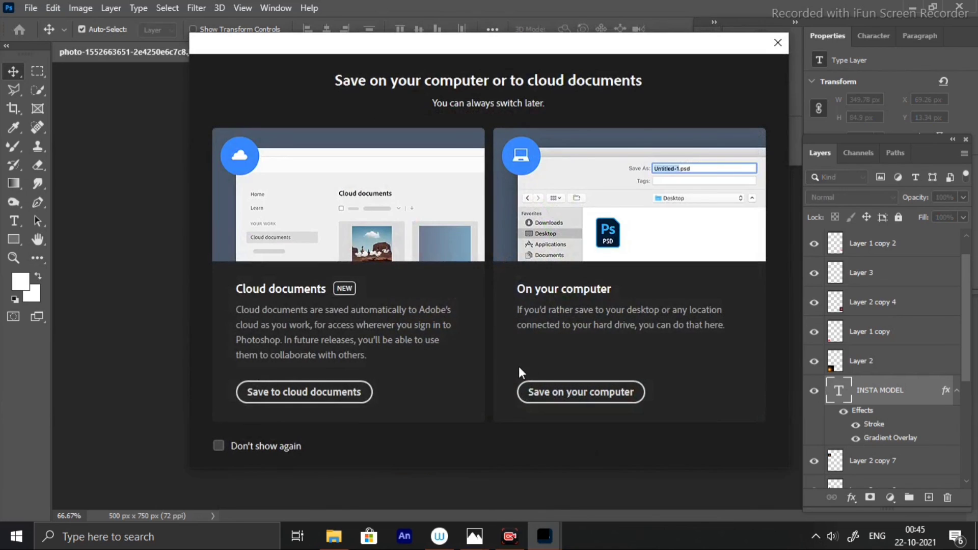
left_click(550, 391)
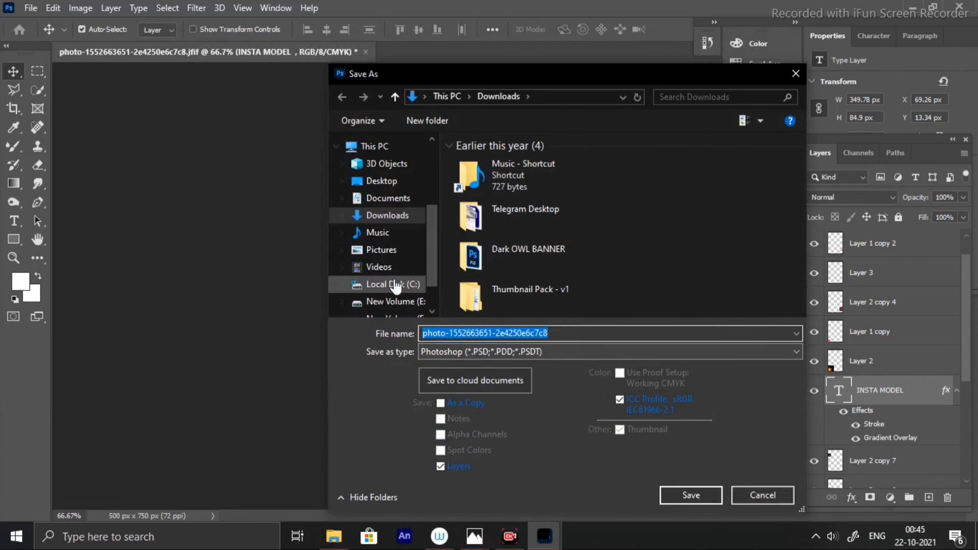
scroll(395, 284, "down", 2)
left_click(395, 279)
double_click(474, 186)
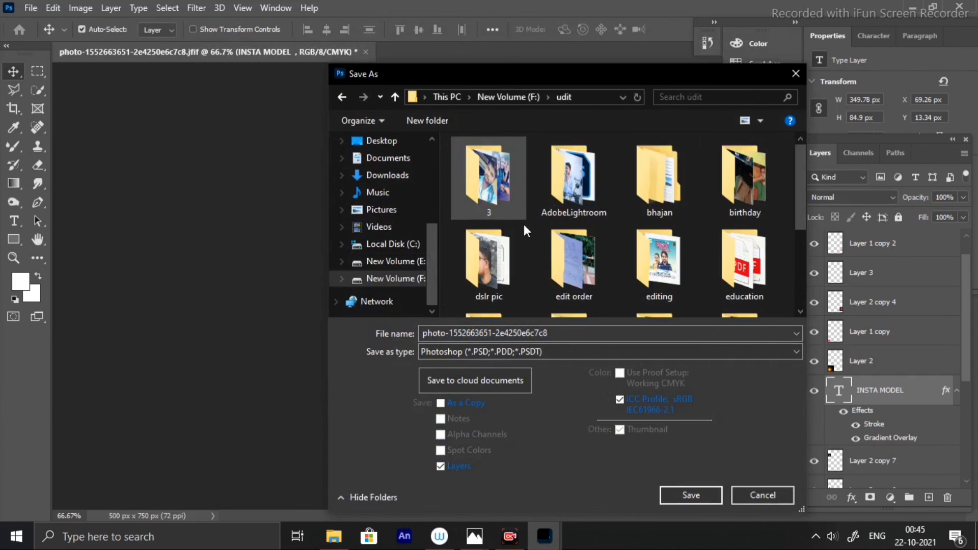
double_click(574, 262)
left_click(516, 353)
left_click(481, 219)
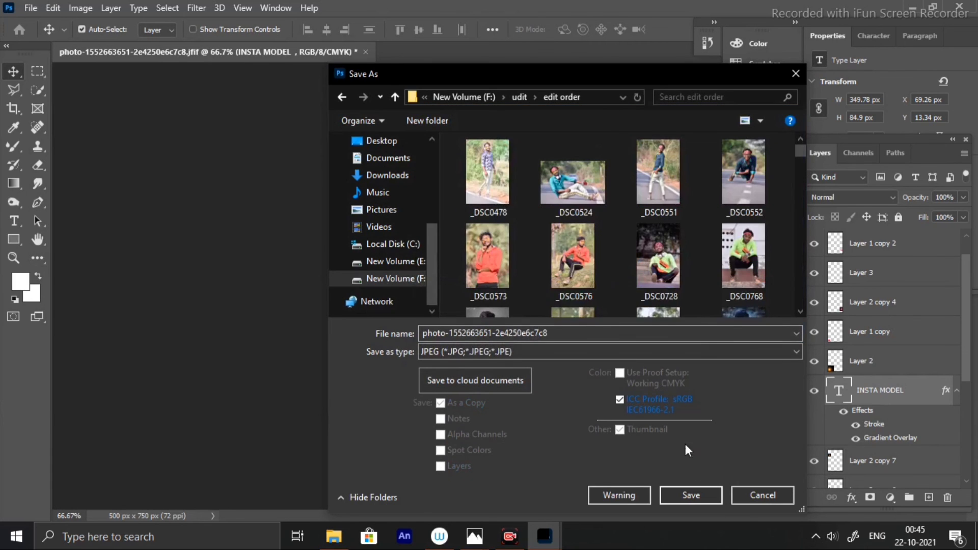
left_click(690, 494)
left_click(562, 120)
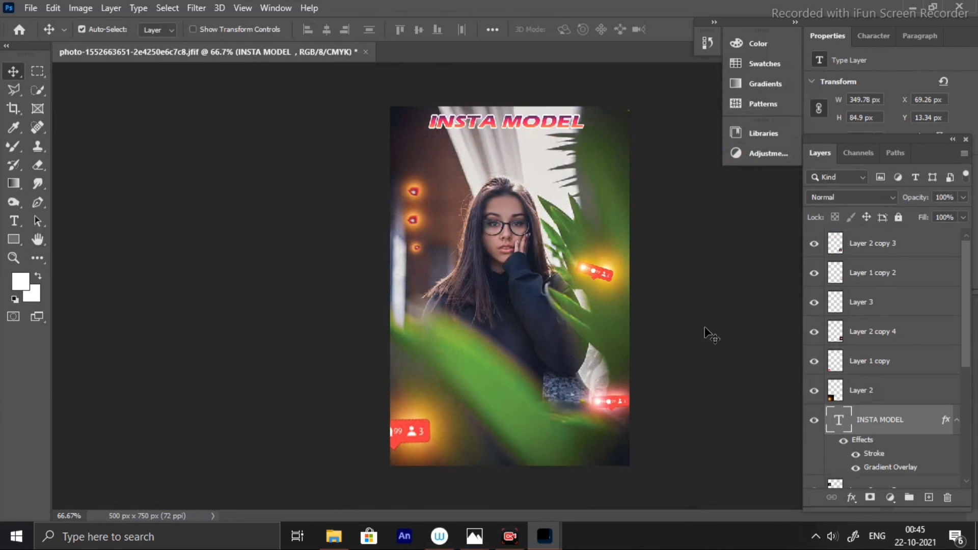
Step: Toggle the visibility of Layer 0 copy off and on several times to compare the graded photo with the original
scroll(819, 348, "down", 5)
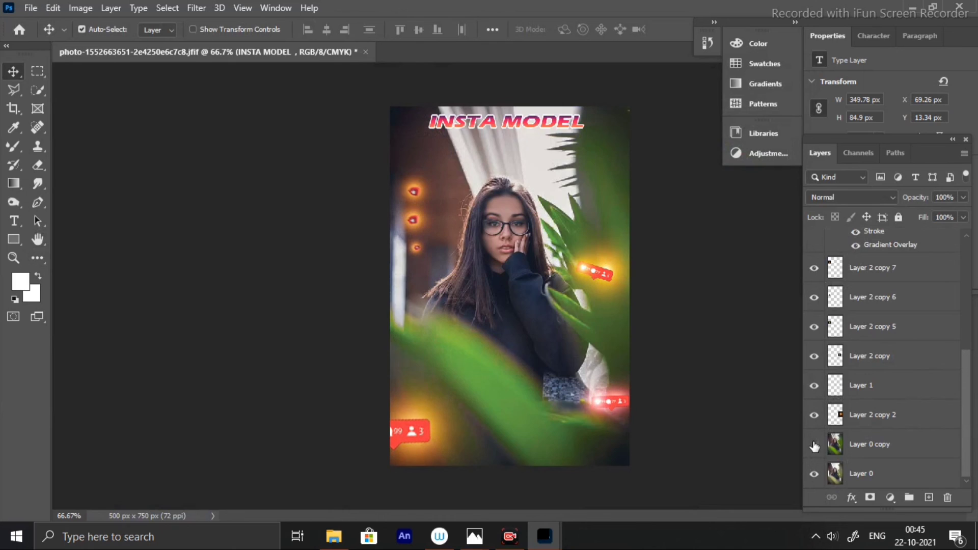
left_click(815, 446)
left_click(814, 446)
left_click(814, 445)
left_click(814, 444)
left_click(815, 444)
left_click(814, 442)
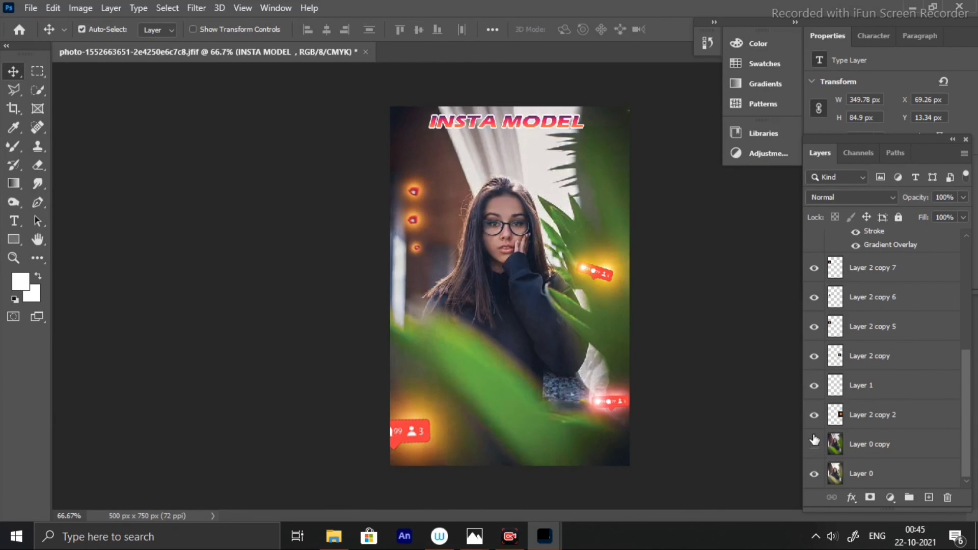